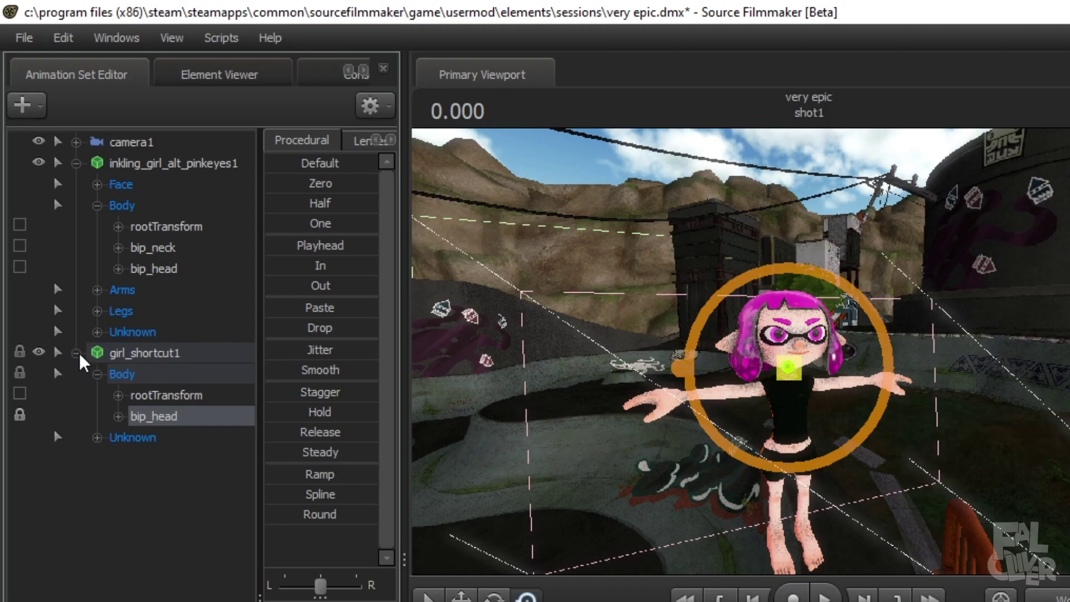
Step: Set the Underwear body group of inkling_girl_alt_pinkeyes1 to InklingGirl_body2.dmx
left_click(76, 163)
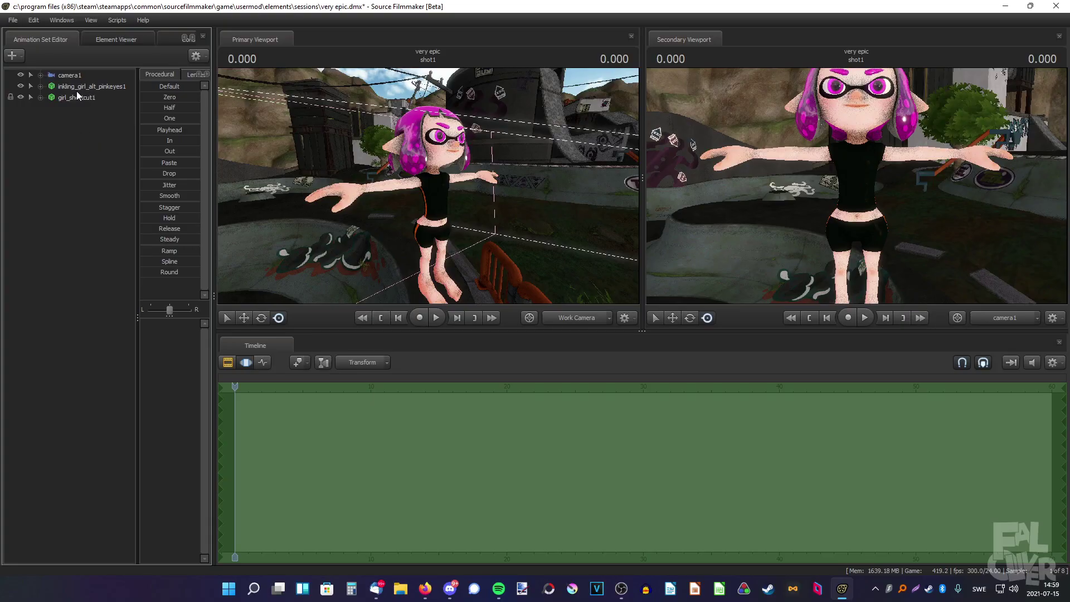
right_click(74, 87)
mouse_move(131, 233)
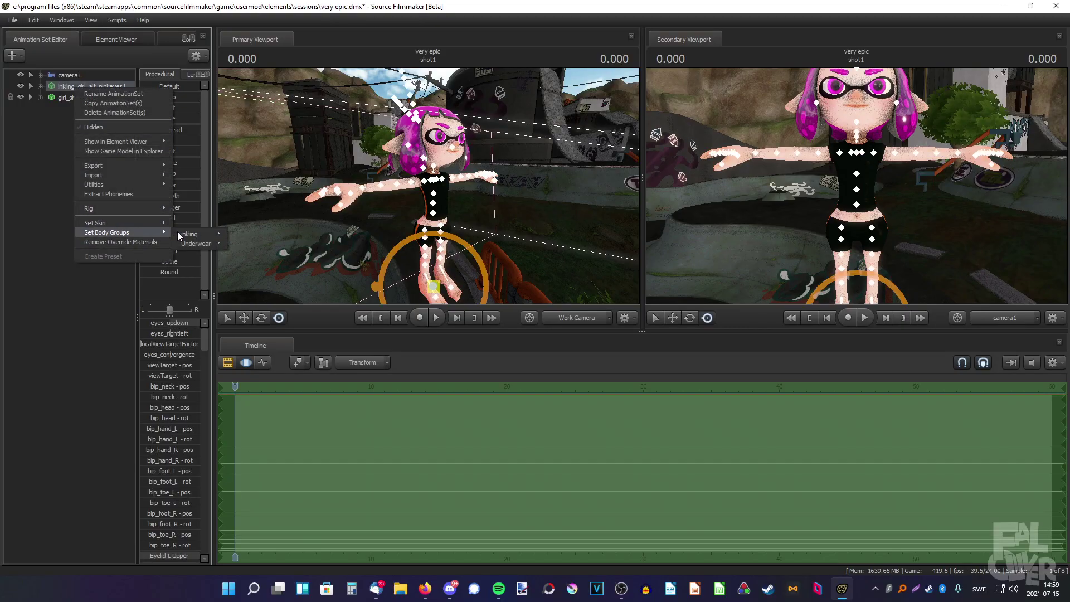
mouse_move(192, 243)
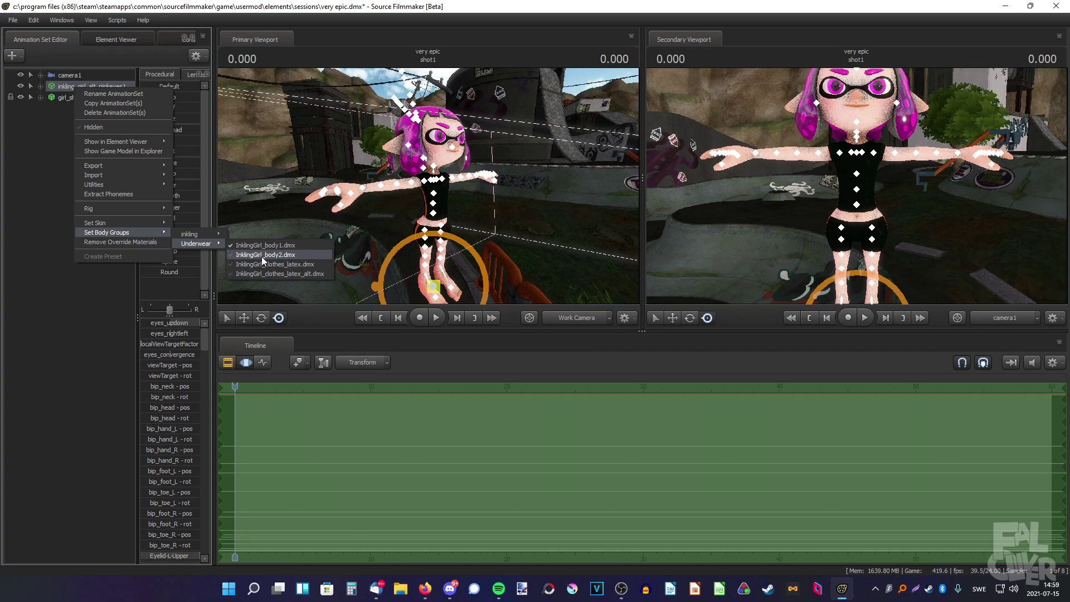
left_click(262, 254)
Step: In the inkling model's element data, set the $colortint_base of the inkling_boy_underwear_alt material to magenta (255, 6, 216)
right_click(90, 83)
mouse_move(135, 141)
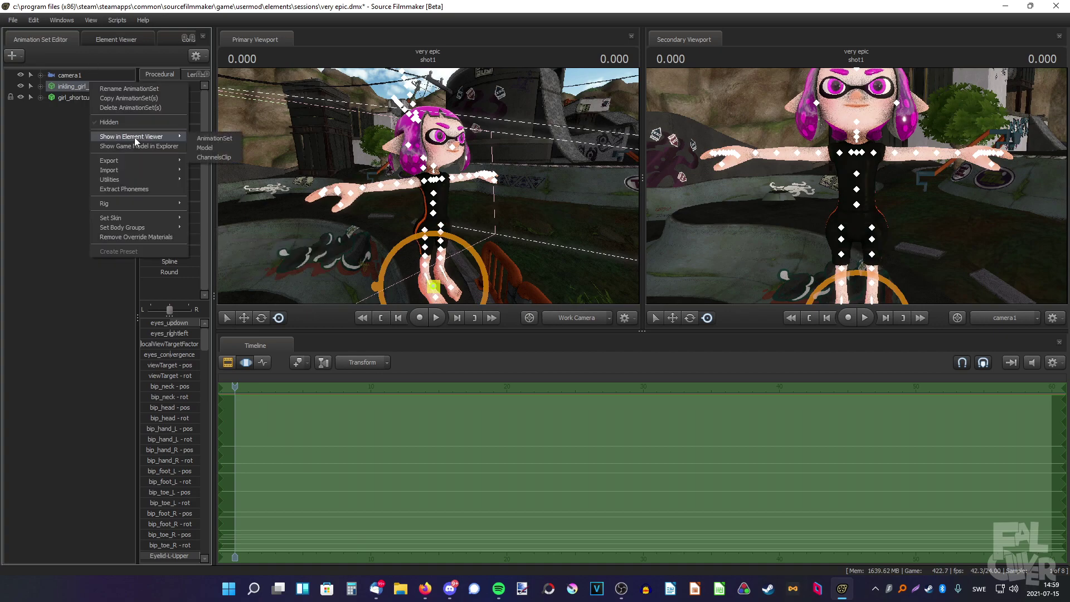
left_click(206, 147)
left_click(21, 307)
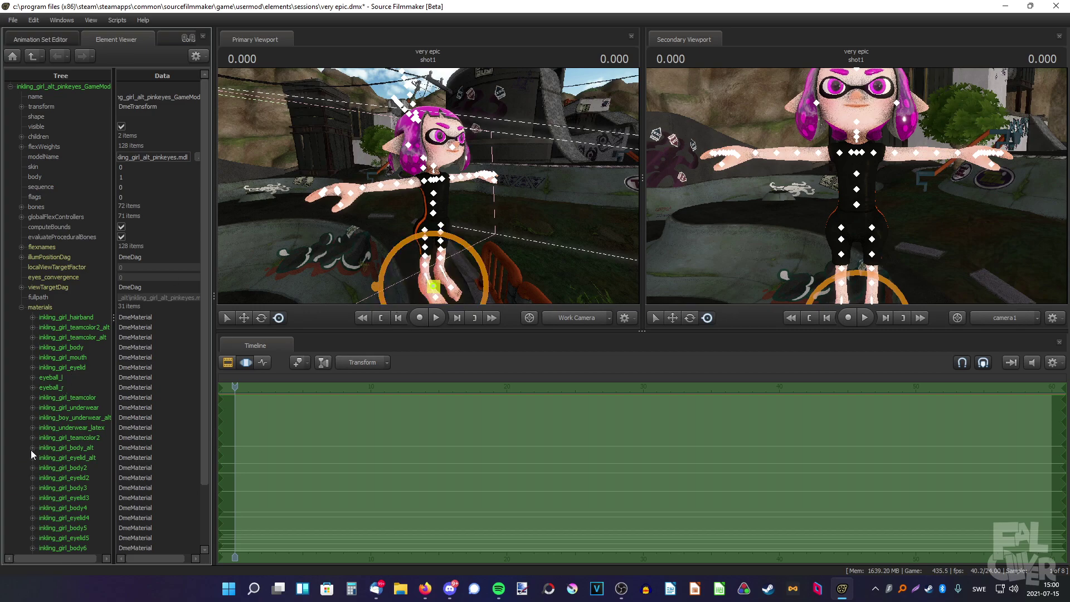
left_click(32, 417)
left_click(143, 448)
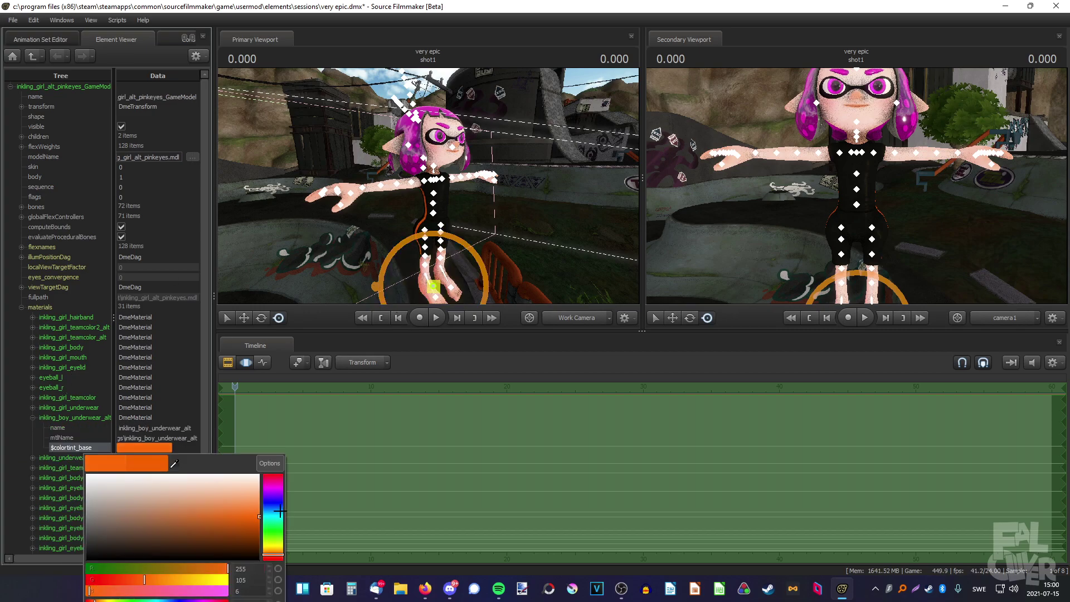
right_click(110, 462)
left_click(123, 471)
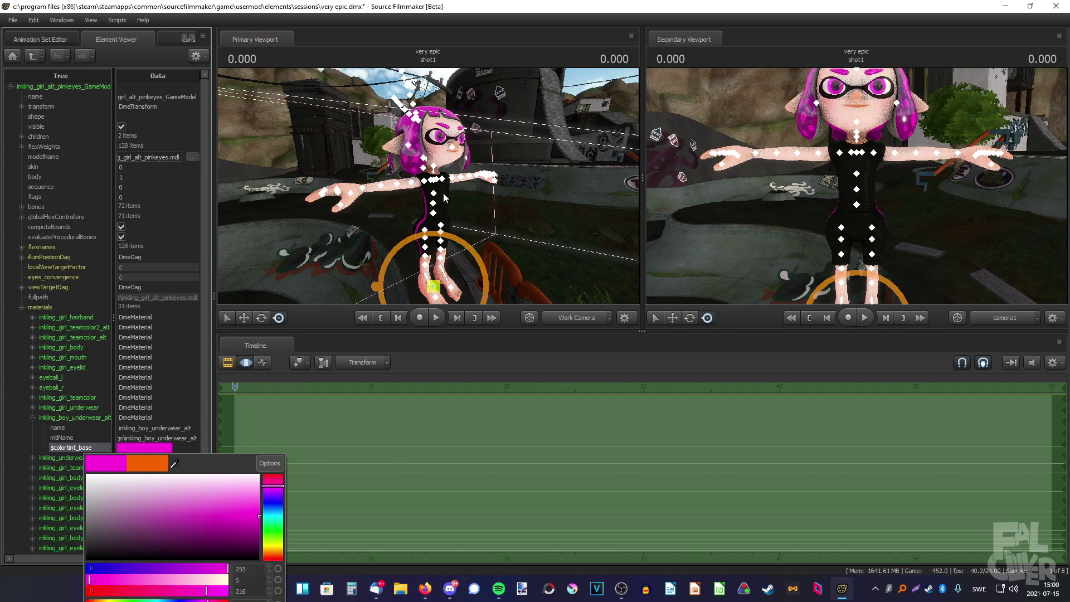
Step: Return to the animation sets and save the session
left_click(50, 37)
left_click_drag(428, 186, 429, 186)
key("s")
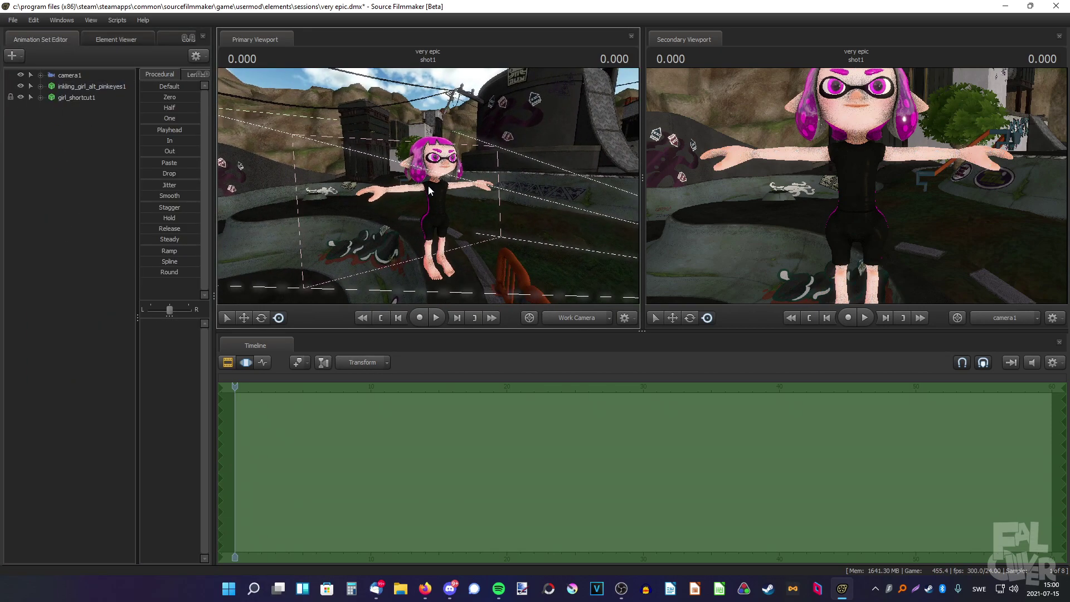
key("ctrl+s")
left_click(12, 20)
left_click(24, 51)
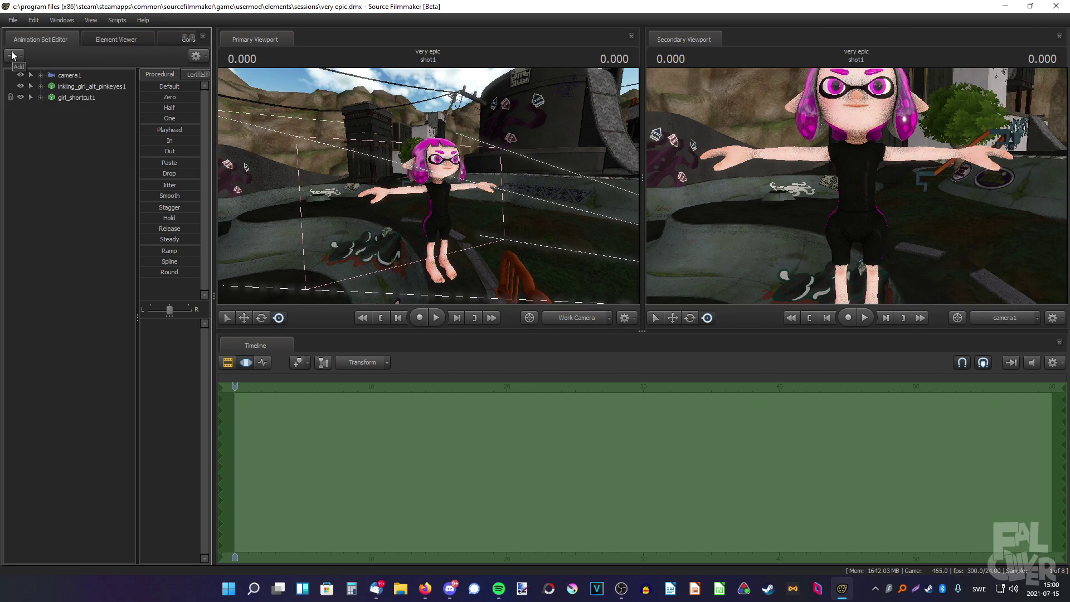
Step: Start an animation set for a new model and filter the model files by "splatoon clothing"
left_click(12, 55)
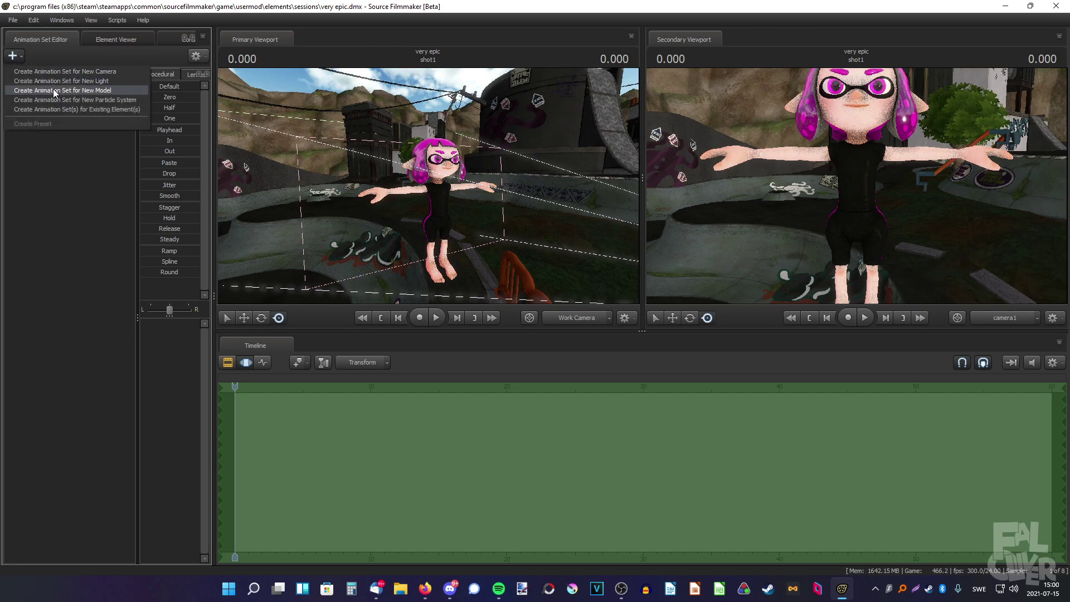
left_click(53, 91)
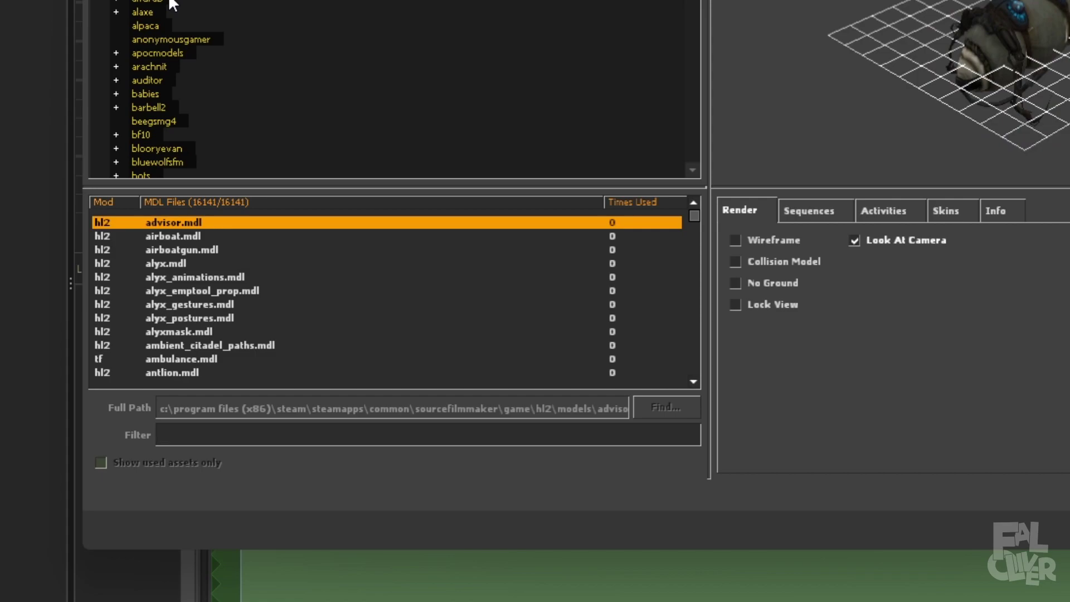
type("splatoon clothing")
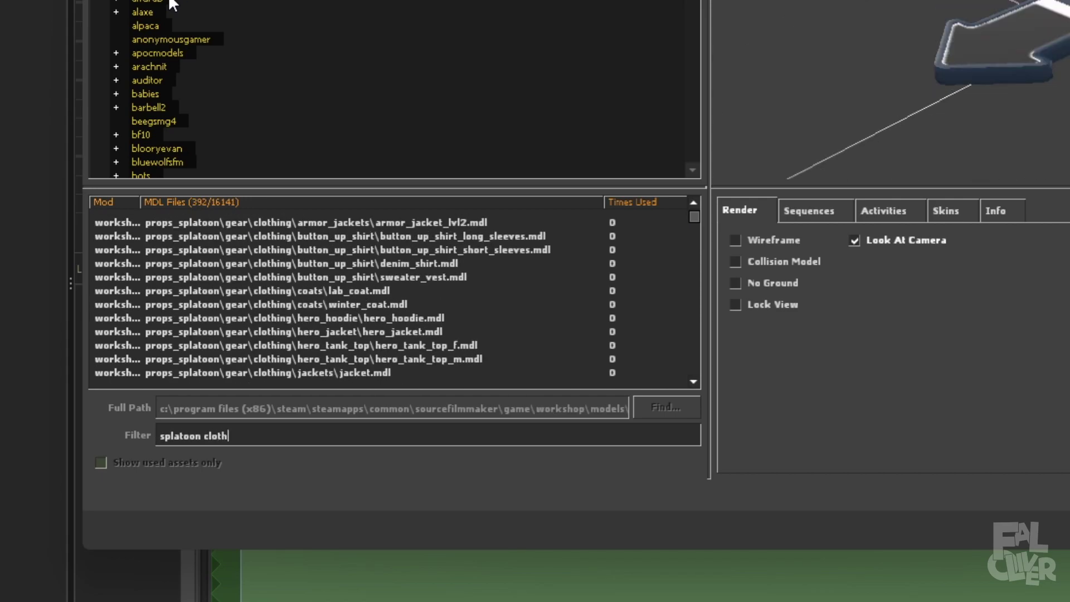
Step: Look through the filtered Splatoon clothing models for a suitable top for the inkling girl
key("Down")
key("Down")
key("Down")
key("Down")
key("Down")
key("Down")
key("Down")
key("Down")
key("Down")
key("Down")
key("Down")
key("Down")
key("Down")
key("Down")
key("Down")
key("Down")
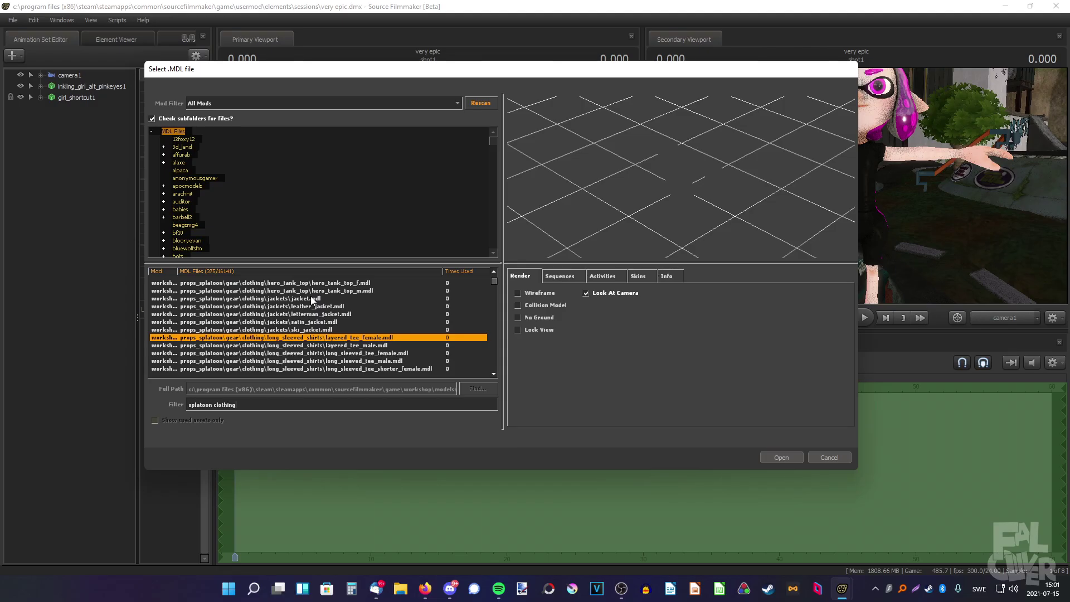
scroll(301, 329, "down", 1)
left_click(308, 346)
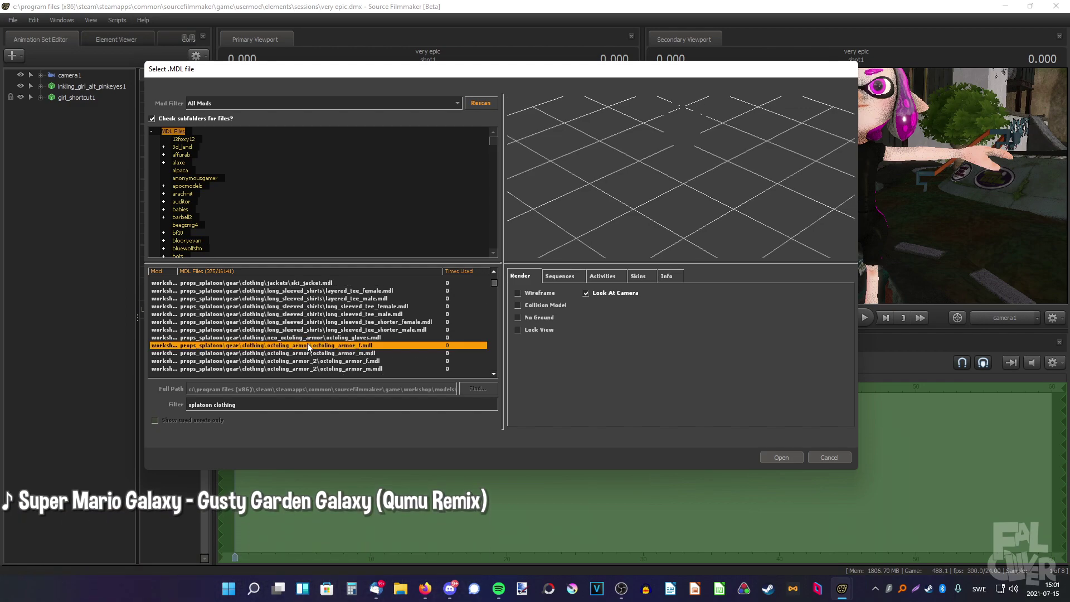
Step: Narrow the model filter to "splatoon clothing tee shirt" and add long_sleeved_tee_female.mdl to the scene
scroll(313, 340, "down", 1)
left_click(317, 331)
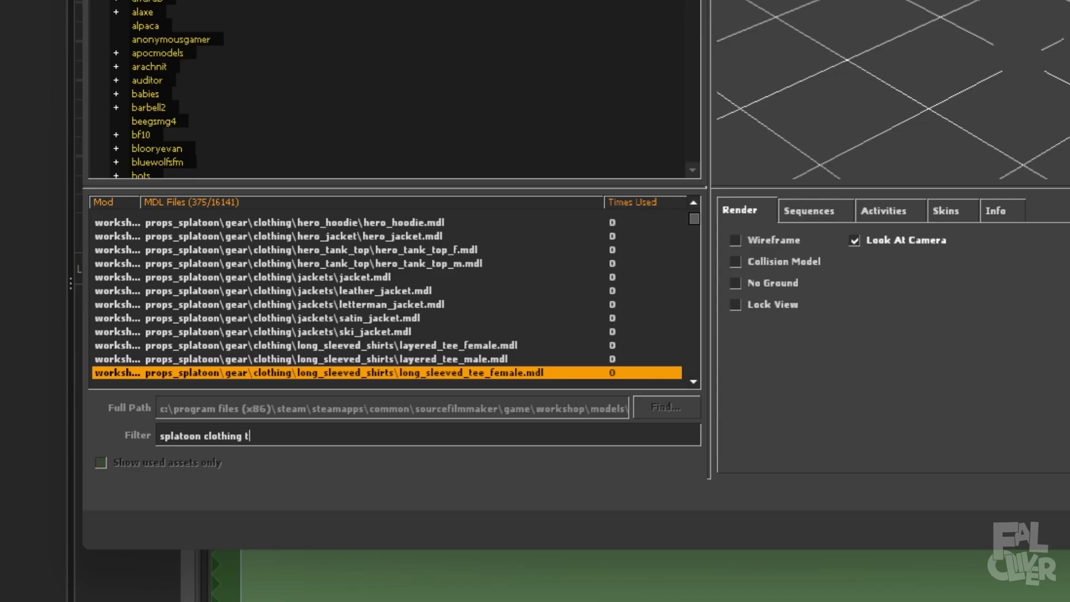
type("tee shirt")
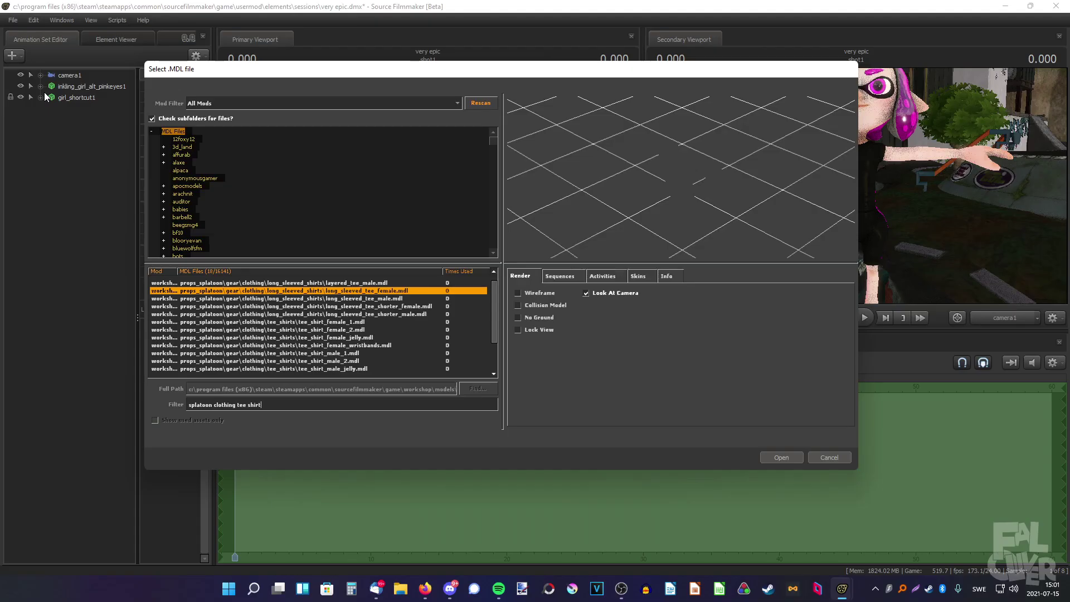
key("Return")
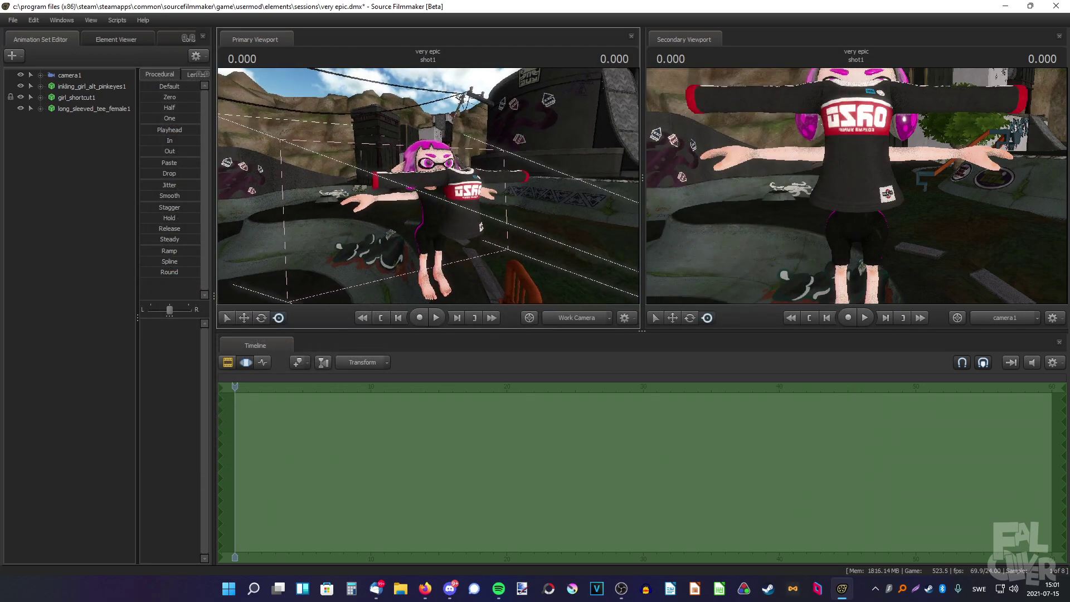
Step: Lock long_sleeved_tee_female1 to inkling_girl_alt_pinkeyes1 and zero its transforms so the shirt fits her body
left_click_drag(71, 86, 88, 89)
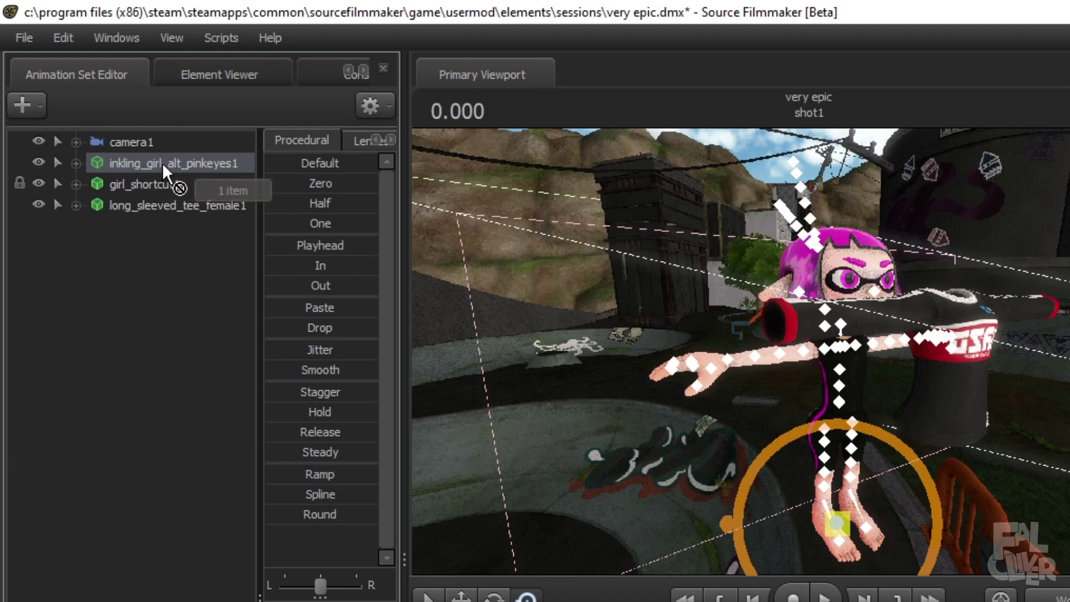
left_click_drag(164, 165, 148, 207)
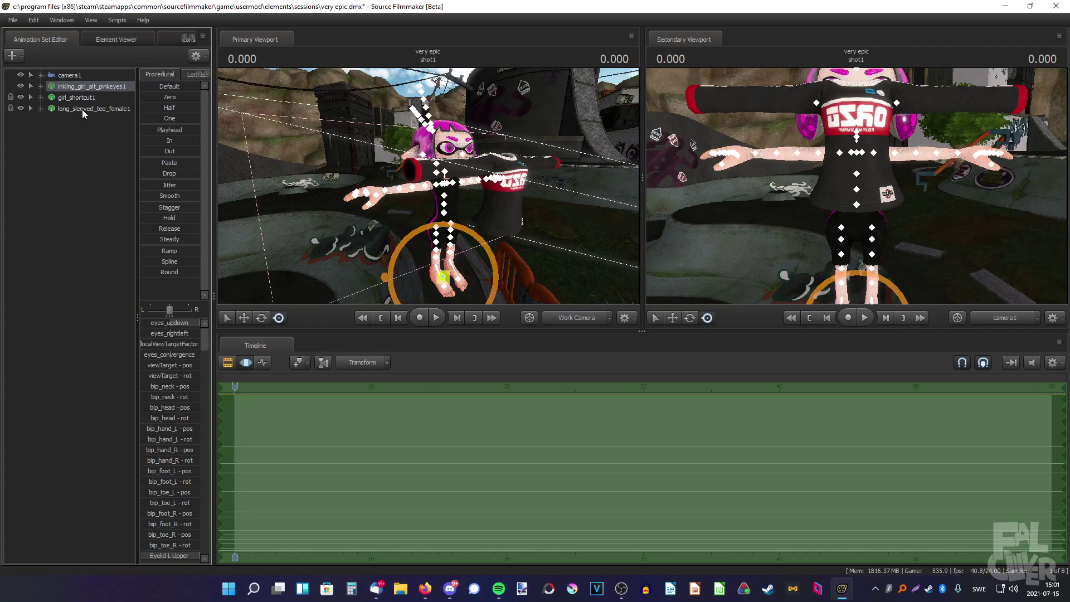
left_click(154, 205)
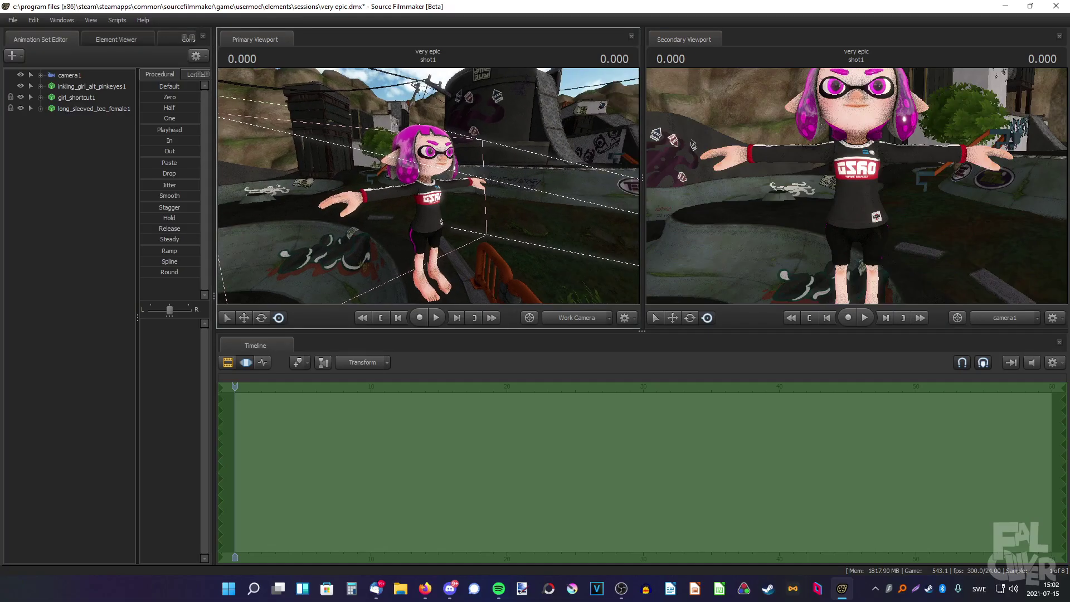
left_click(90, 278)
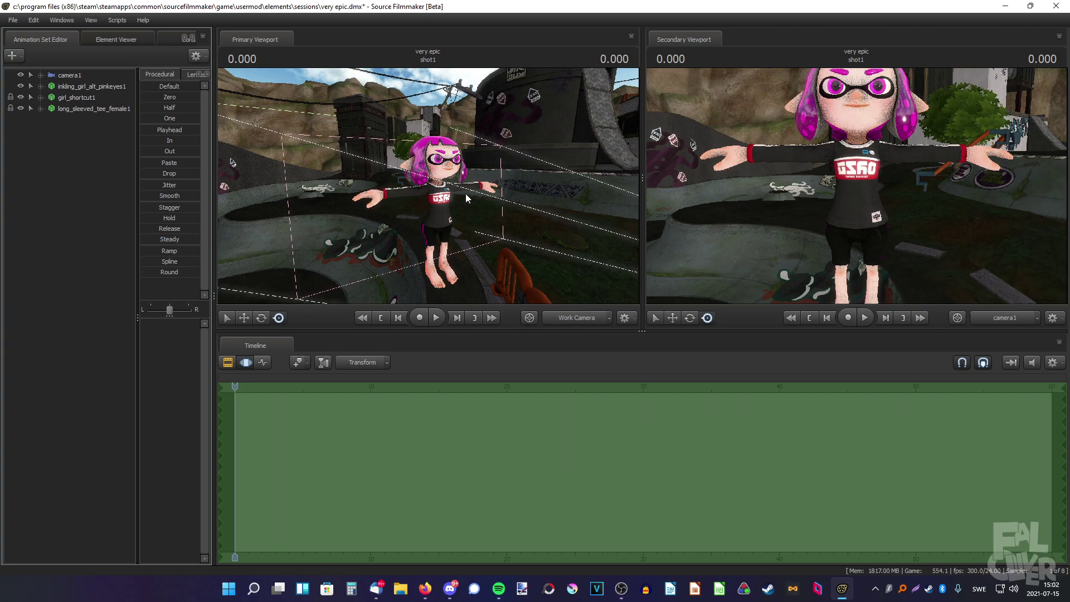
Step: Set the skin of long_sleeved_tee_female1 to 1
right_click(78, 109)
mouse_move(117, 251)
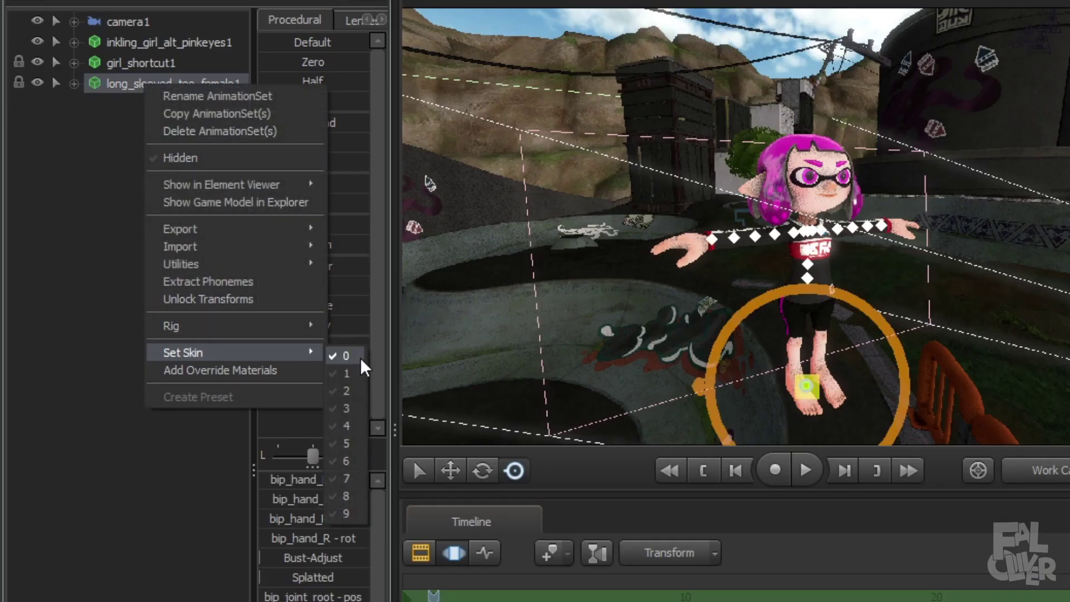
left_click(348, 372)
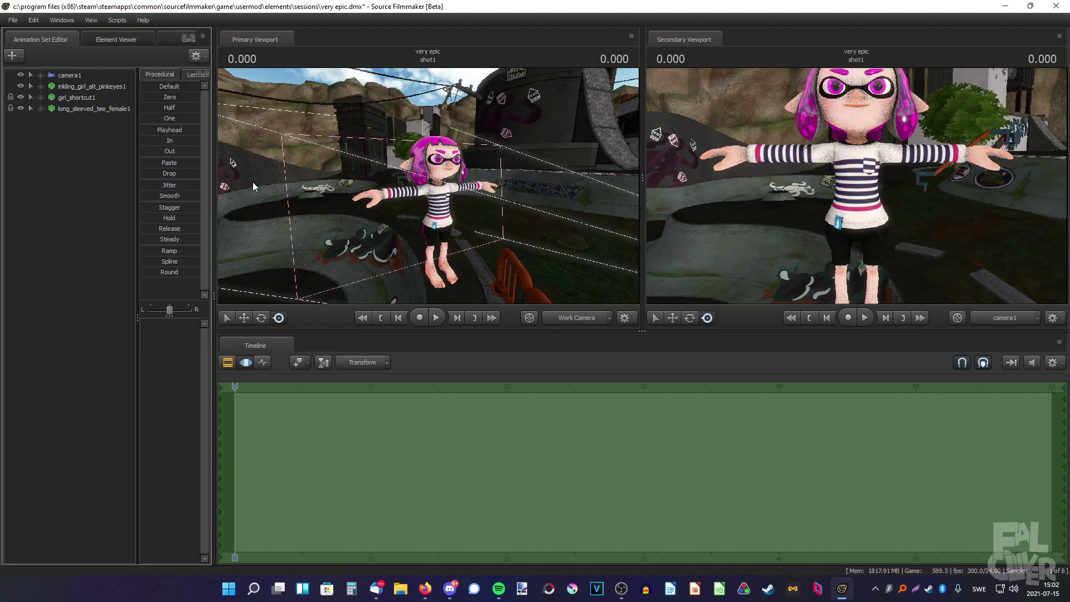
Step: Set the Underwear body group of inkling_girl_alt_pinkeyes1 to InklingGirl_body1.dmx
left_click(62, 86)
right_click(62, 86)
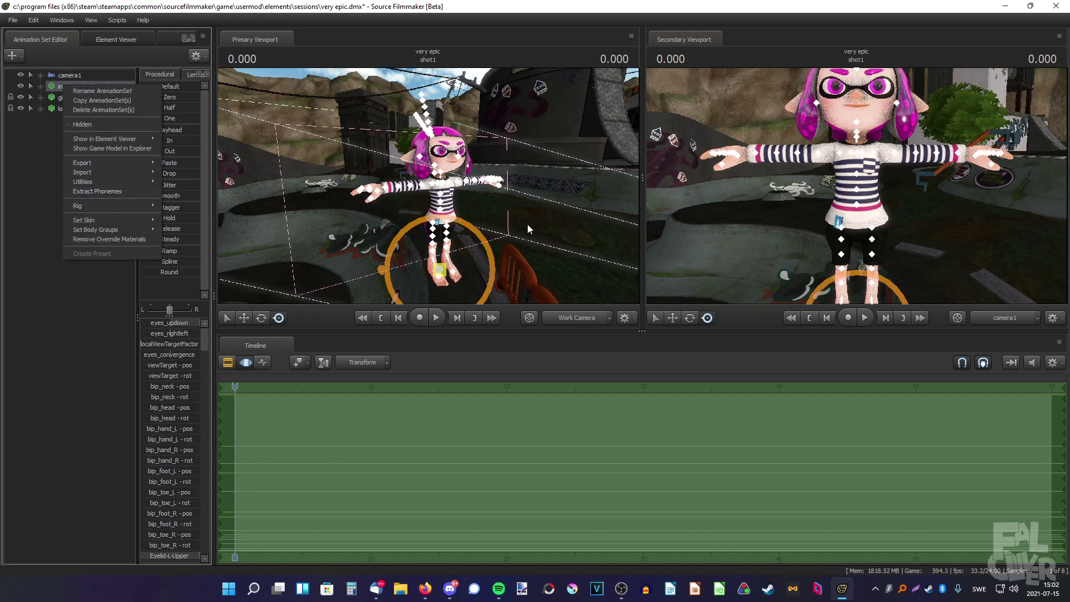
mouse_move(83, 229)
mouse_move(194, 240)
left_click(267, 242)
left_click(96, 142)
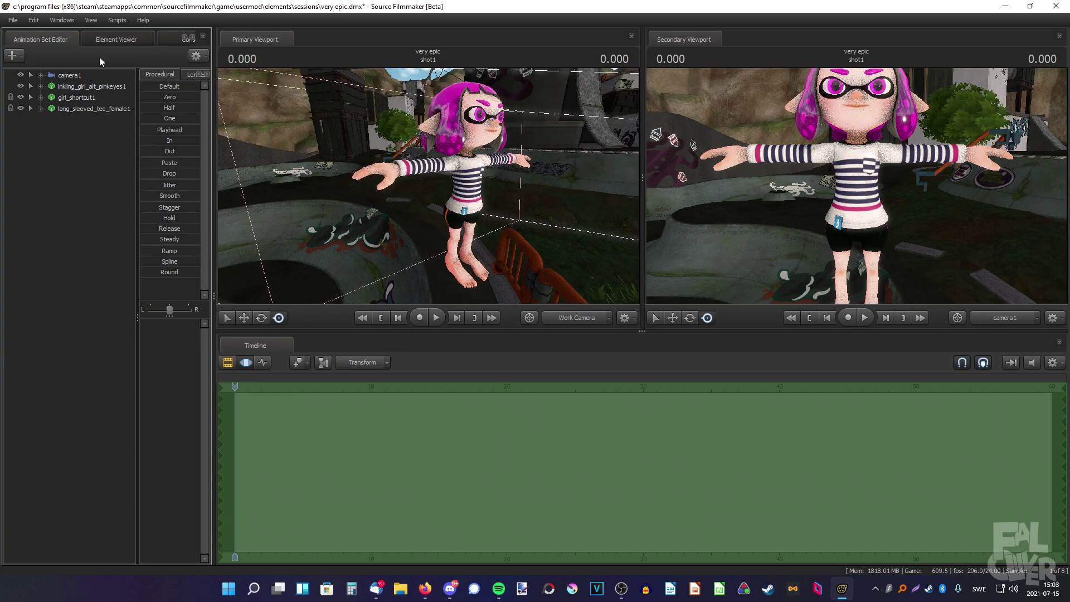
Step: In the inkling model's element data, paste the copied colour into the $colortint_base of the inkling_girl_underwear material
right_click(96, 86)
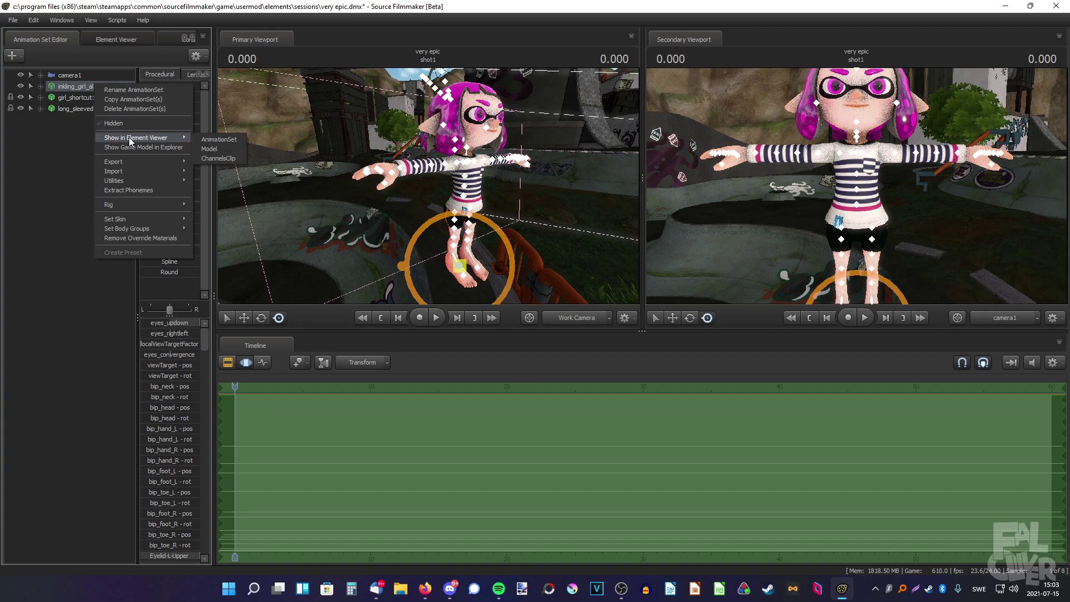
left_click(210, 149)
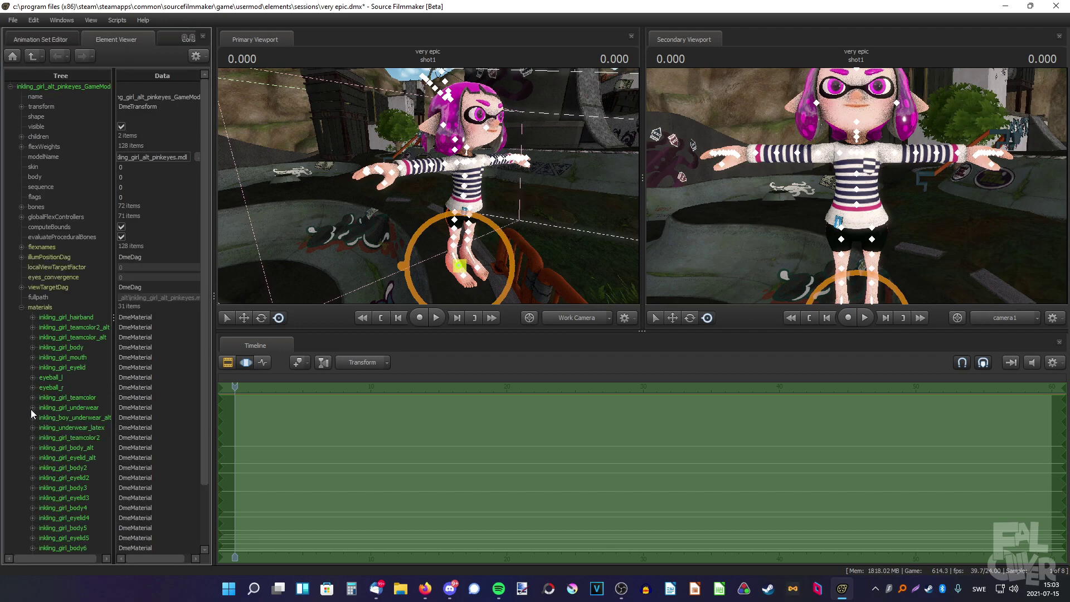
left_click(33, 407)
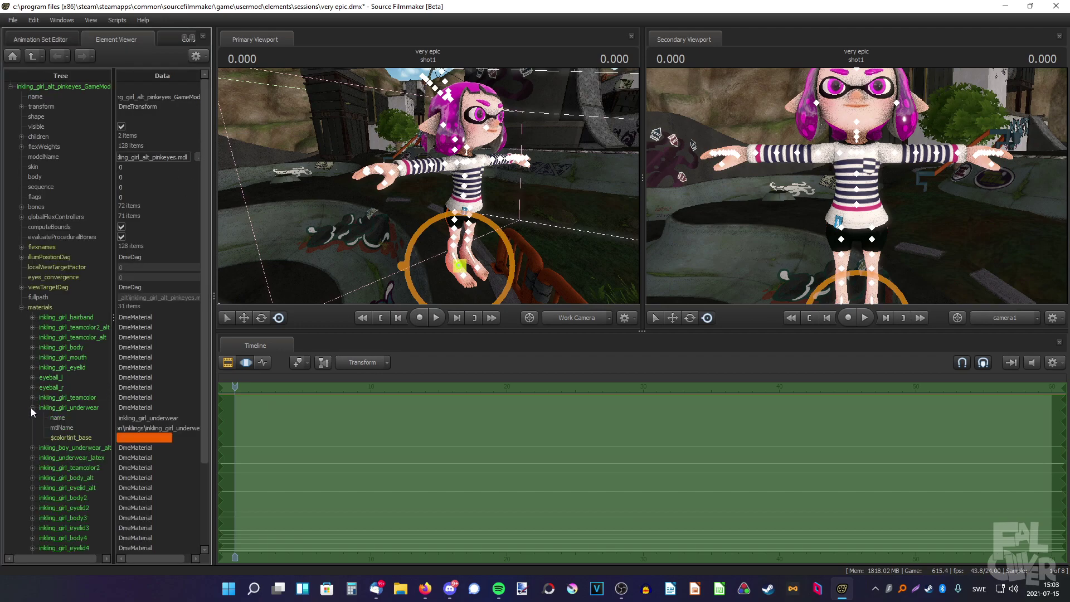
left_click(140, 440)
right_click(102, 451)
left_click(111, 463)
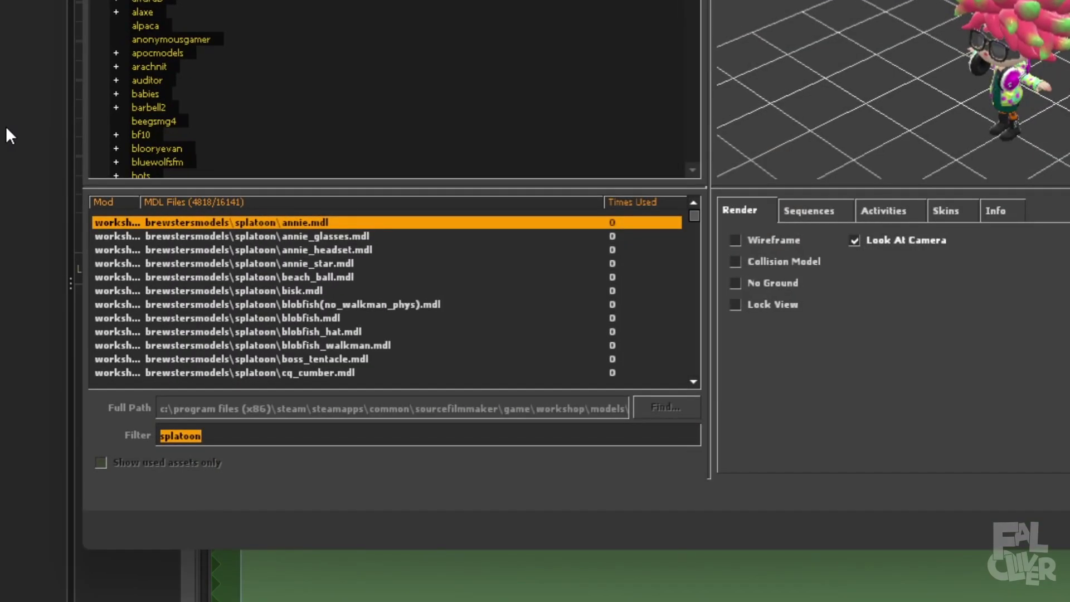
Step: Filter the model files by "splatoon shoes" and add the hi_tops model to the scene
type("splatoon shoes")
key("Down")
key("Down")
key("Down")
key("Down")
key("Down")
key("Down")
key("Down")
key("Down")
key("Down")
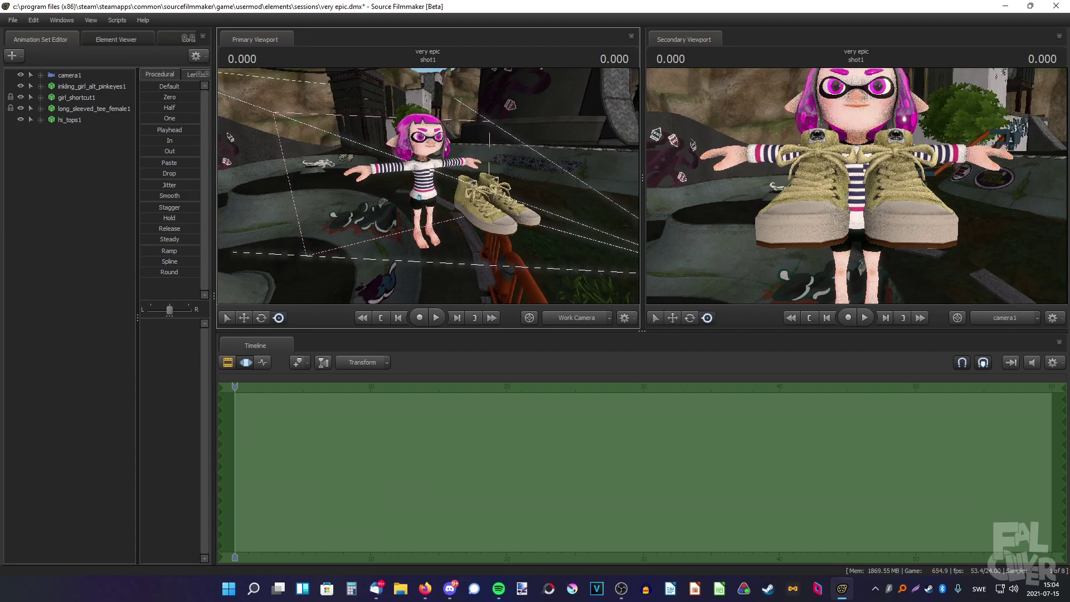
Step: Switch the hi_tops1 shoes to their red skin
right_click(60, 119)
mouse_move(135, 251)
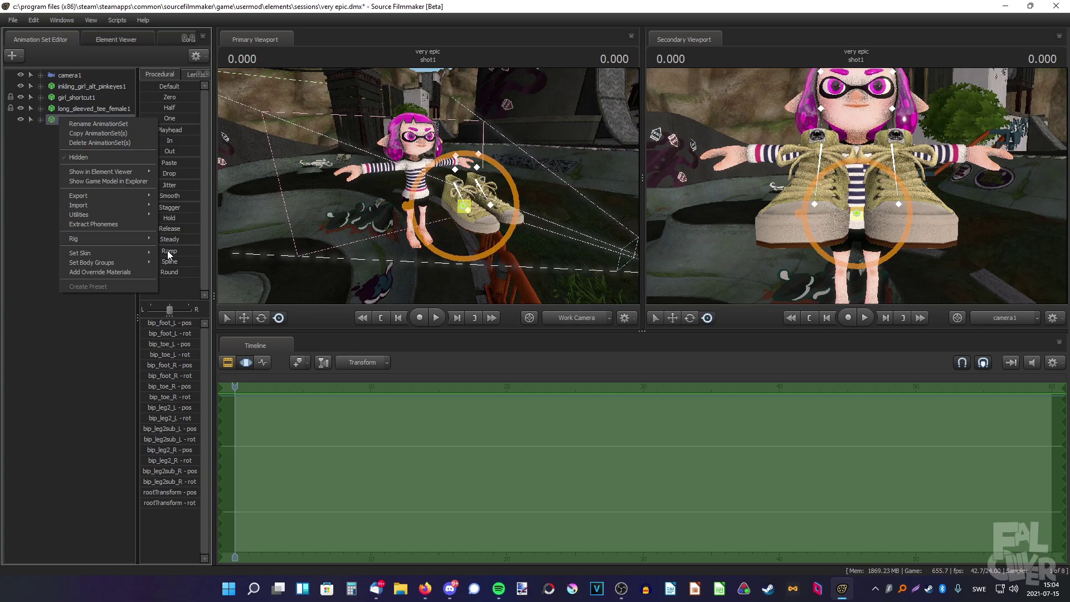
left_click(167, 265)
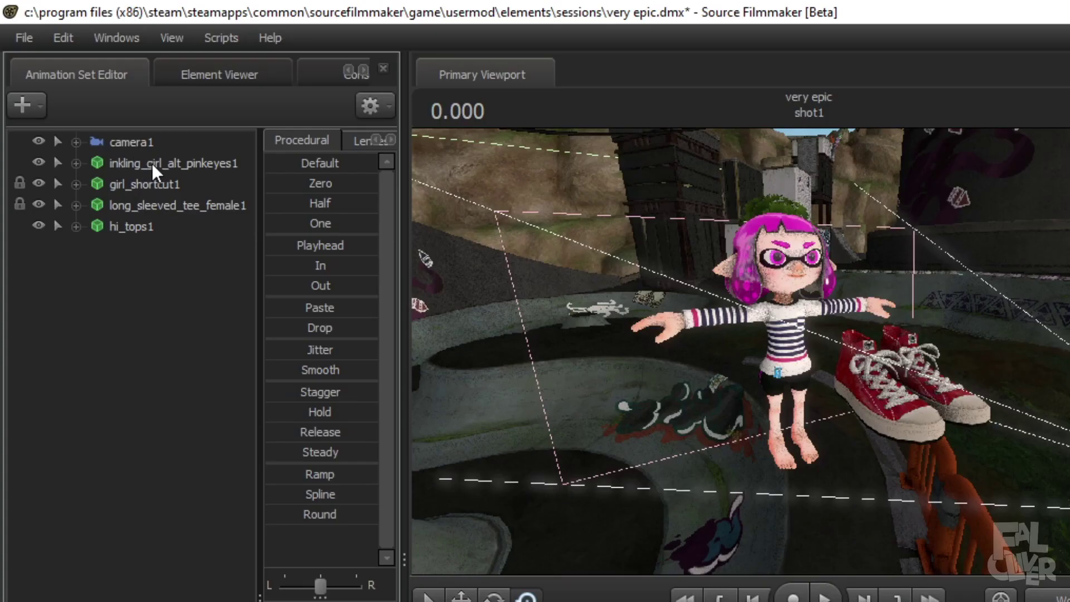
Step: Lock hi_tops1 to inkling_girl_alt_pinkeyes1 and zero its transforms so the shoes fit her feet
left_click(123, 168)
left_click(145, 237)
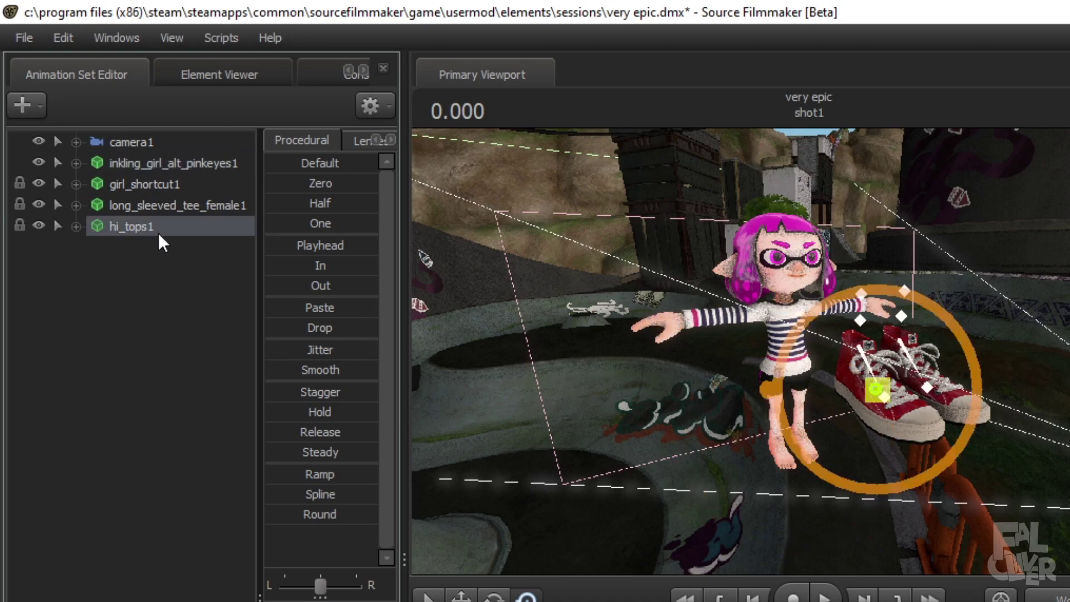
left_click(301, 184)
key("w")
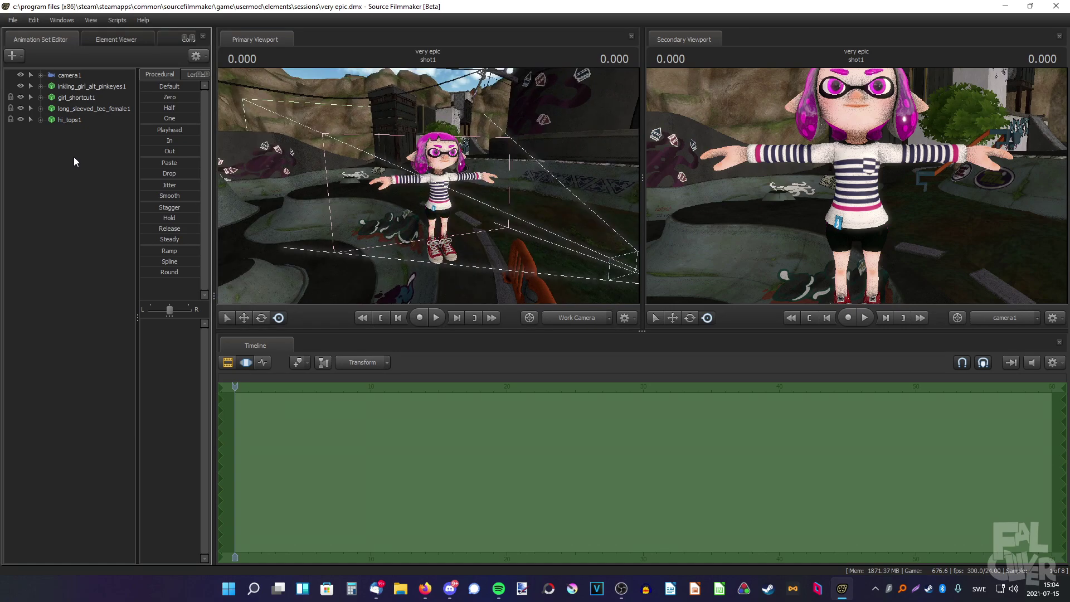
Step: Filter the model files by "splatoon headgear" and add the sneaky_beanie model to the scene
left_click_drag(429, 190, 429, 189)
left_click(11, 56)
left_click(31, 89)
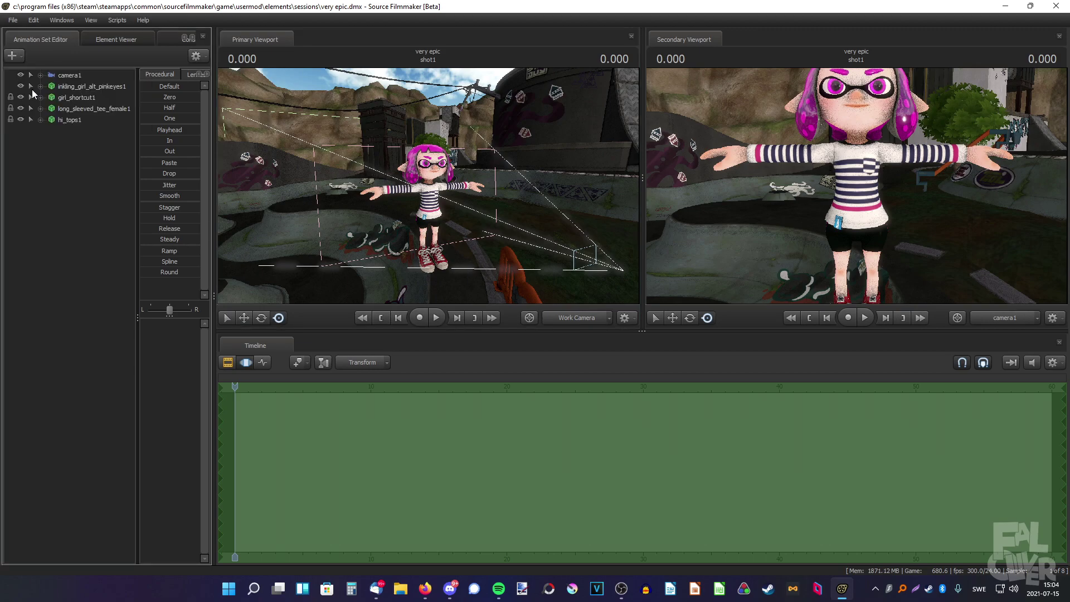
type("headgear")
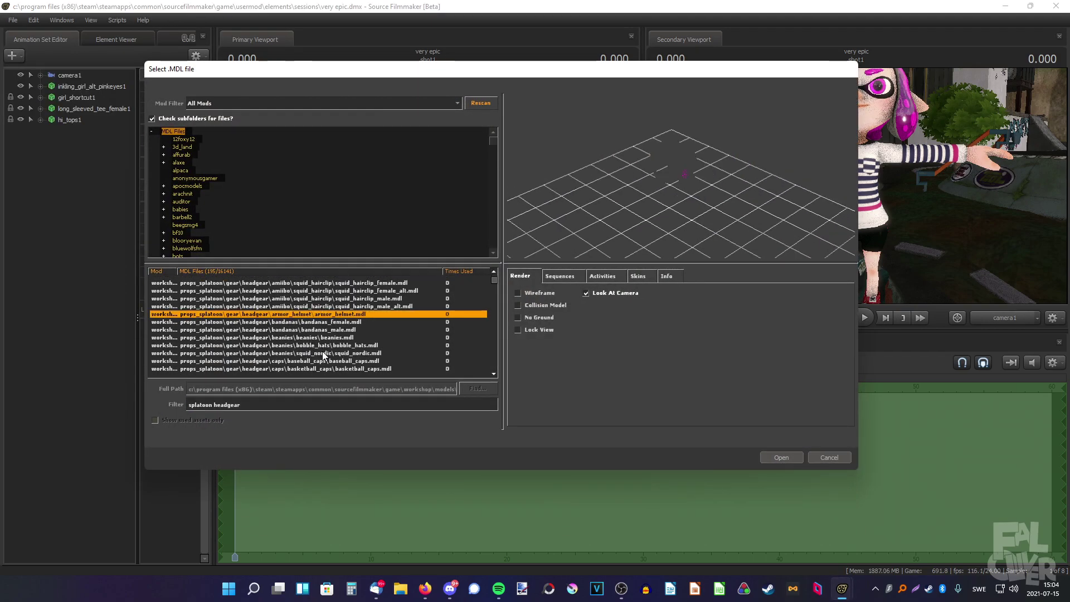
left_click(323, 361)
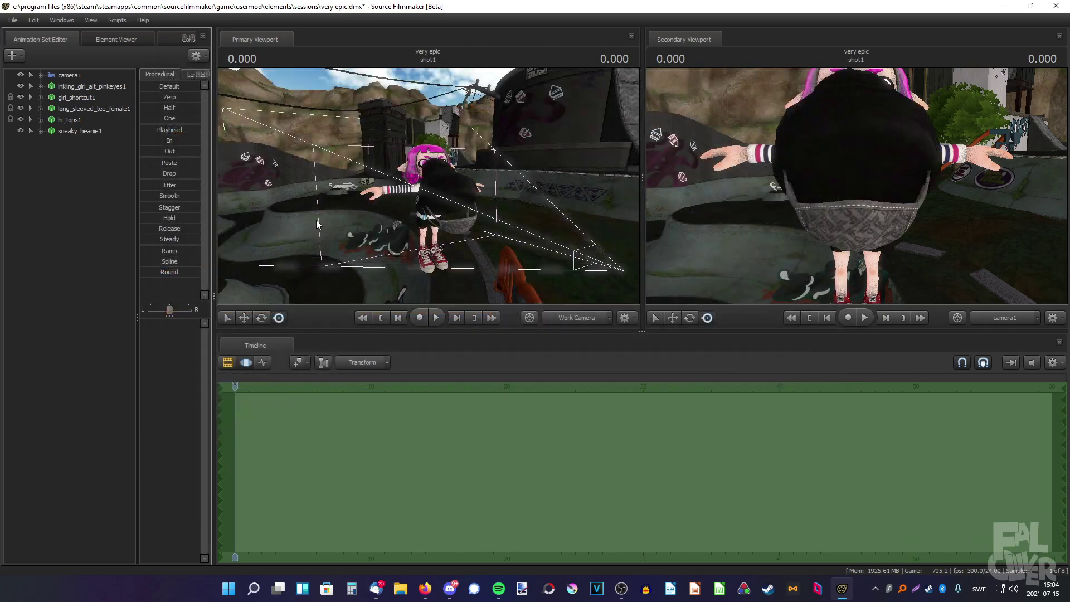
Step: Lock sneaky_beanie1 to inkling_girl_alt_pinkeyes1 and zero its transforms so the beanie fits her head
left_click_drag(316, 220, 305, 214)
left_click_drag(65, 86, 87, 134)
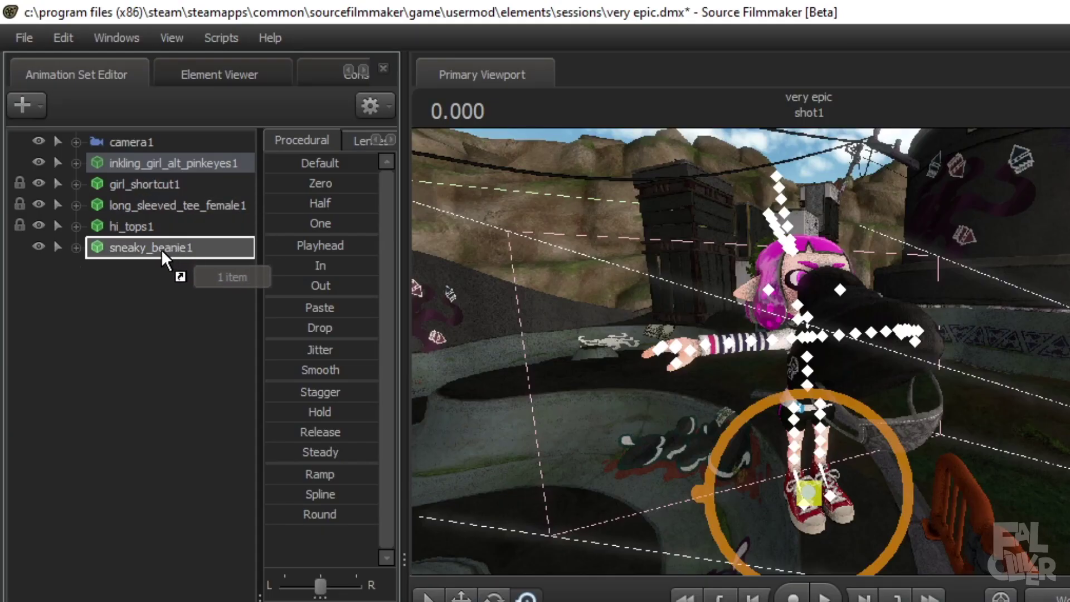
left_click_drag(166, 259, 165, 251)
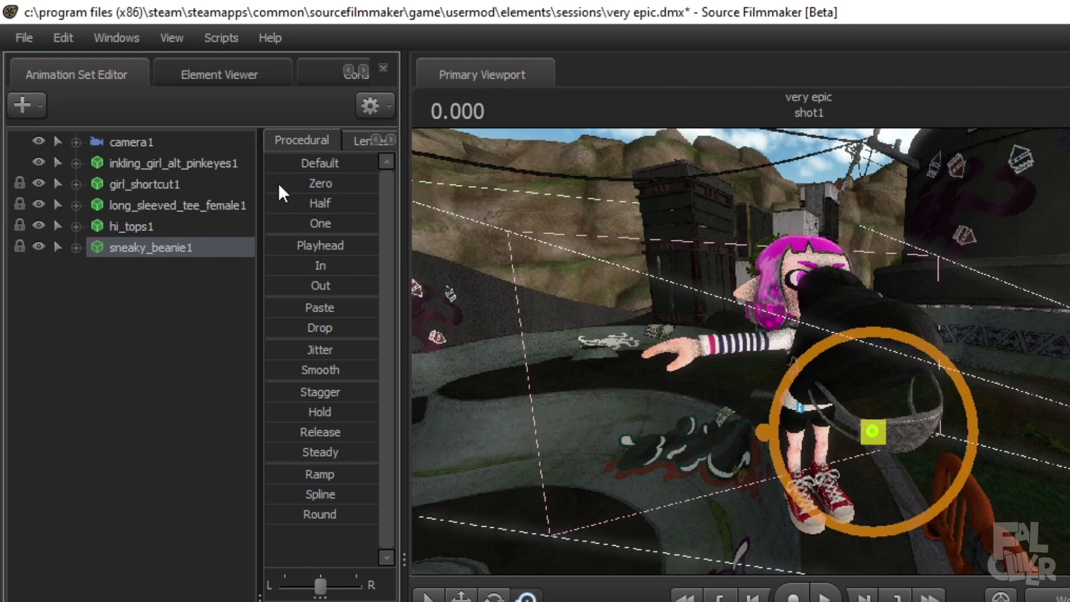
left_click(196, 411)
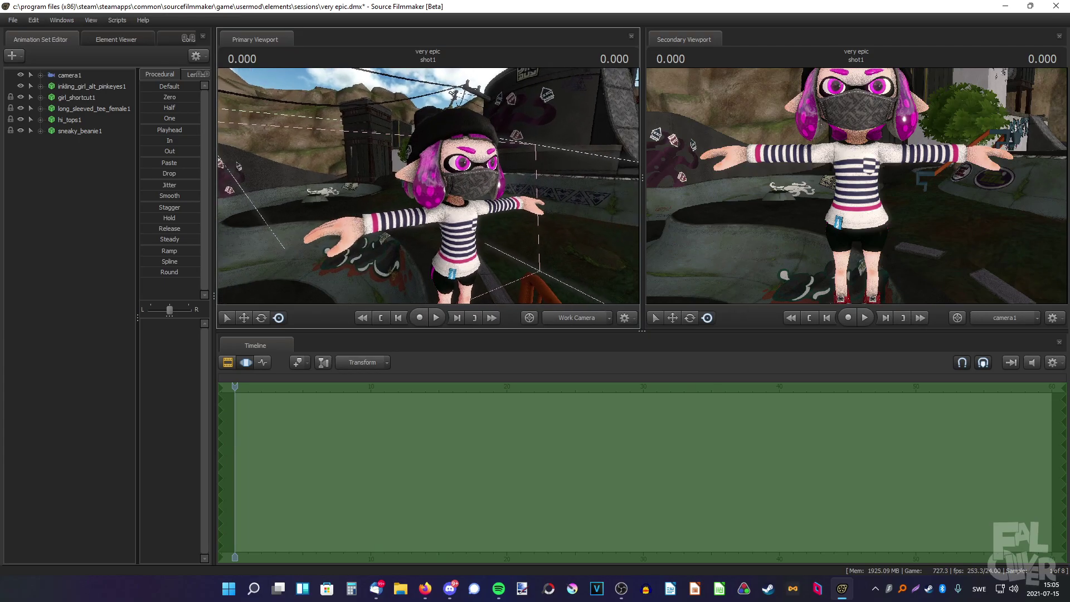
Step: Set the Facemask body group of sneaky_beanie1 to <none>, leaving only the beanie
left_click_drag(428, 186, 428, 185)
key("s")
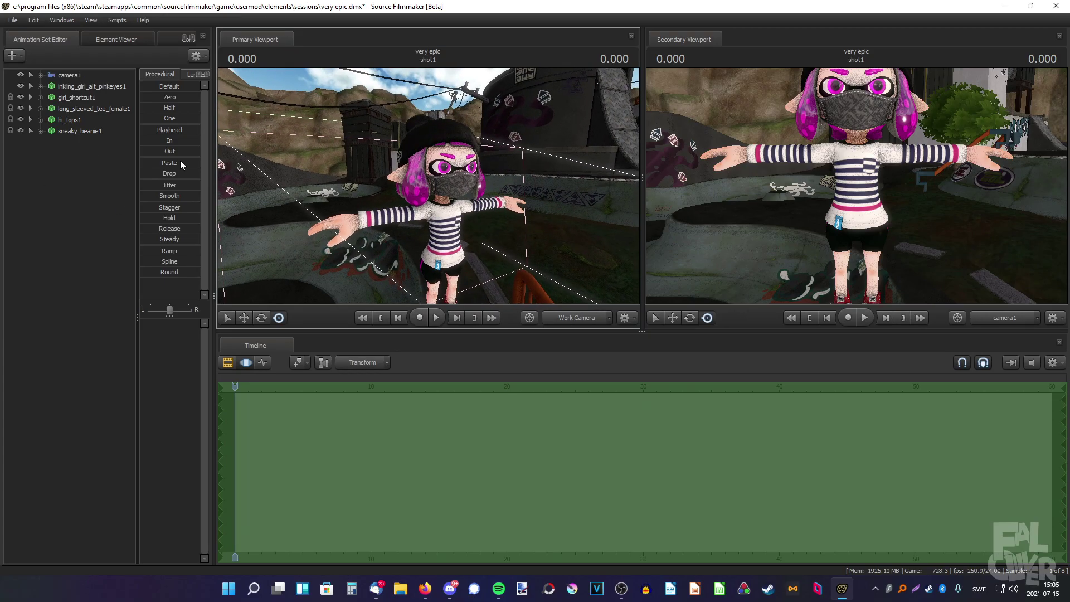
left_click_drag(391, 254, 399, 254)
right_click(70, 132)
mouse_move(154, 276)
mouse_move(199, 288)
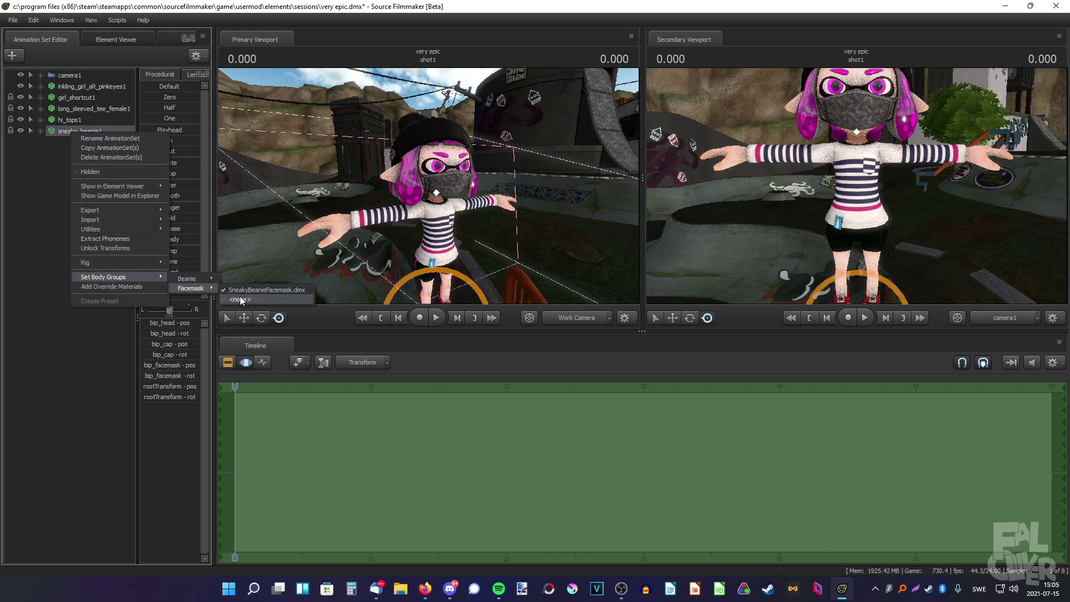
left_click(241, 299)
Step: Move the whole inkling_girl_alt_pinkeyes1 model onto the grassy ground near the orange barriers
left_click_drag(346, 207, 335, 192)
key("ctrl+s")
key("w")
key("s")
left_click_drag(428, 189, 428, 189)
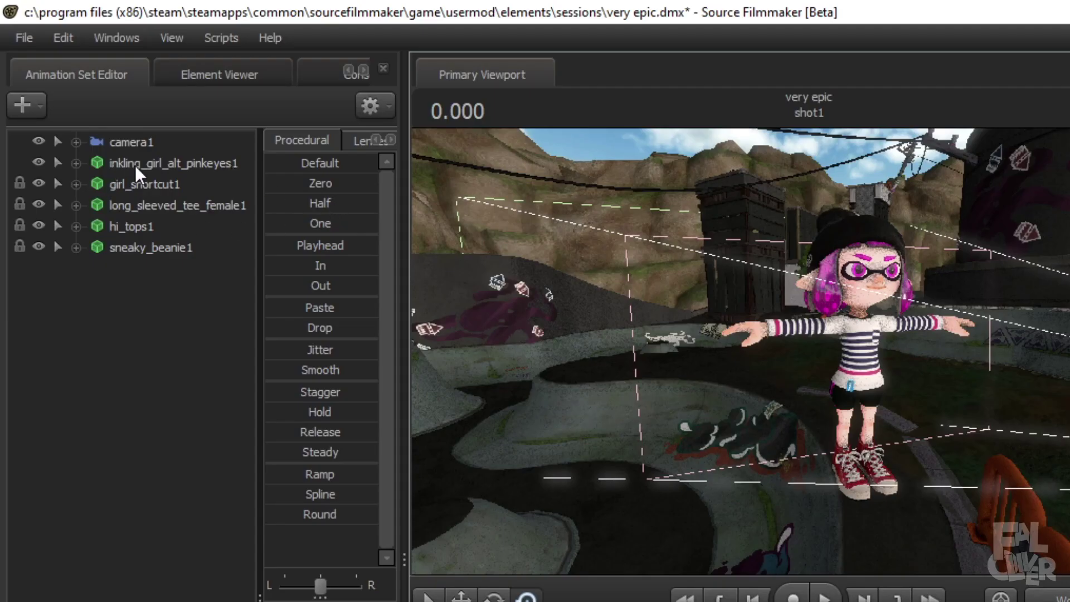
left_click(72, 87)
left_click(461, 597)
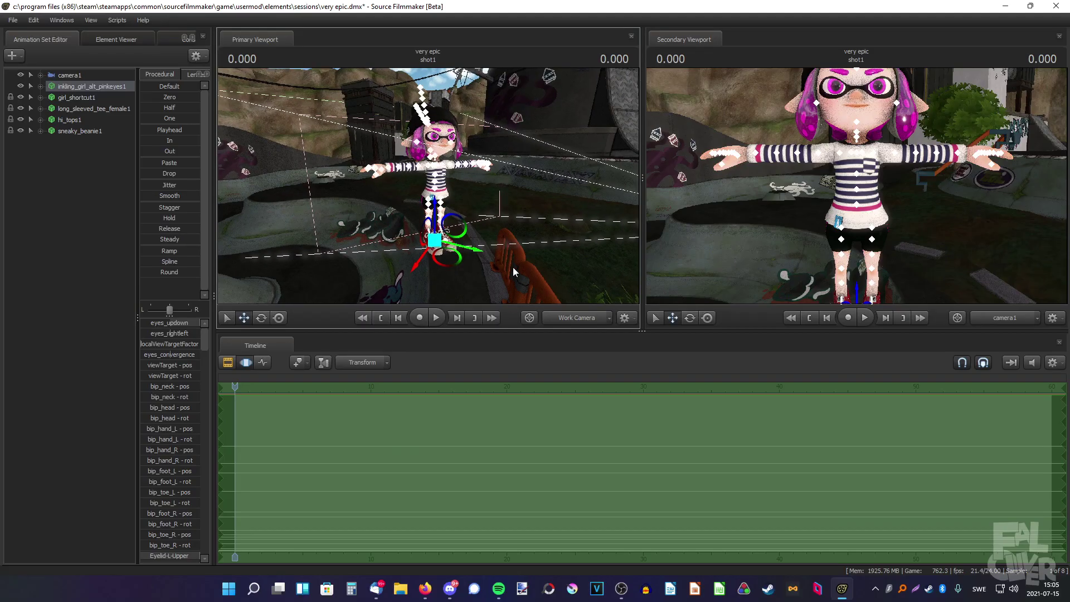
left_click_drag(446, 264, 487, 213)
left_click_drag(487, 223, 428, 186)
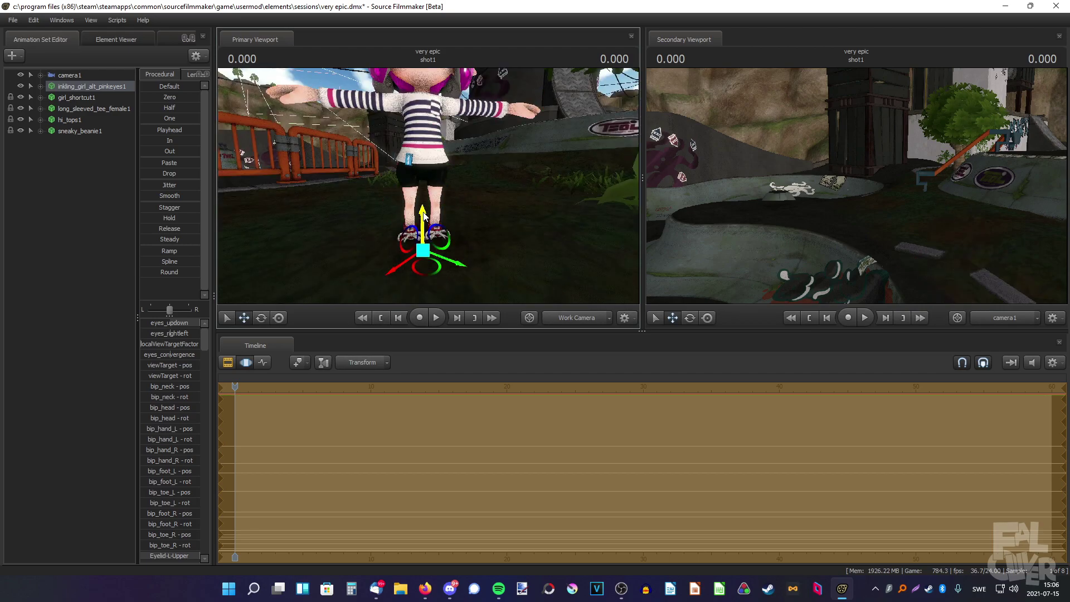
left_click(232, 134)
Step: Expand the inkling model's Legs and Unknown control groups and select bip_arm1_R with the rotate tool
left_click(40, 86)
left_click(51, 143)
scroll(115, 187, "down", 15)
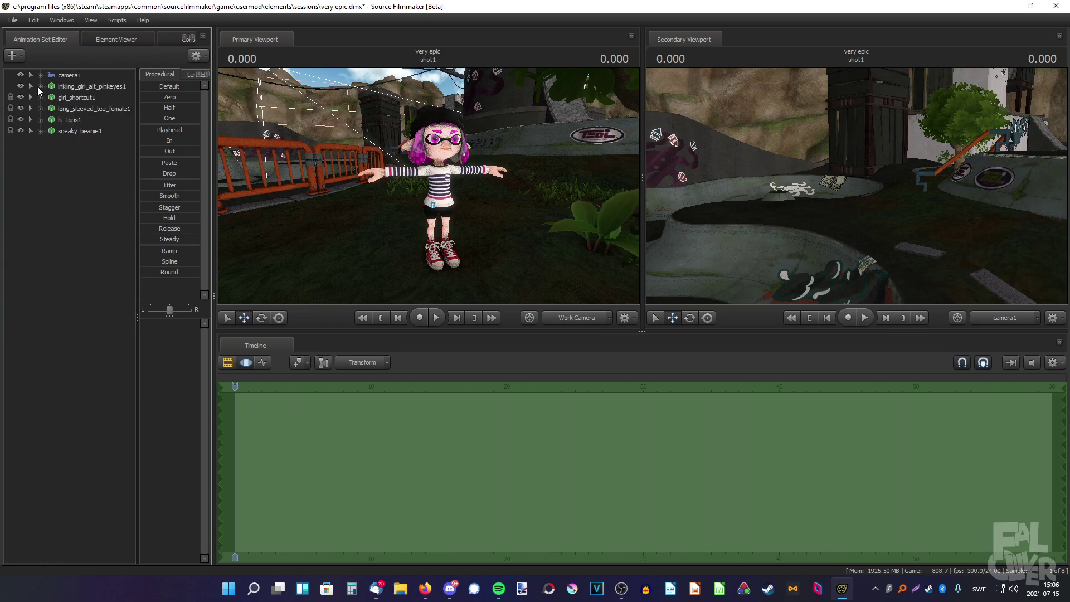
left_click(37, 86)
scroll(91, 332, "down", 10)
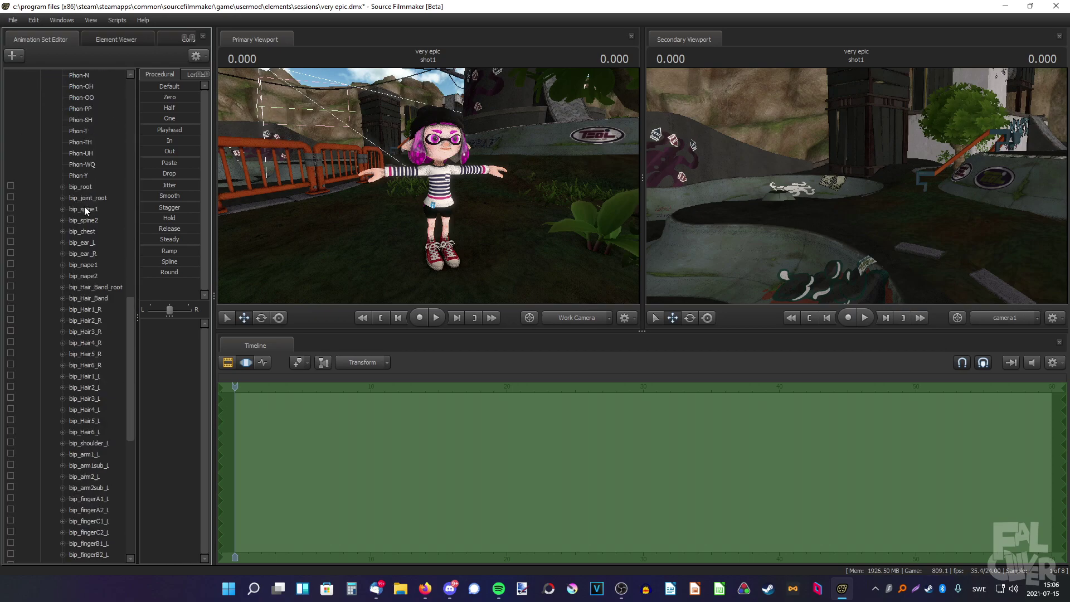
scroll(97, 275, "up", 1)
key("w")
left_click_drag(401, 201, 429, 187)
left_click(85, 275)
left_click(261, 318)
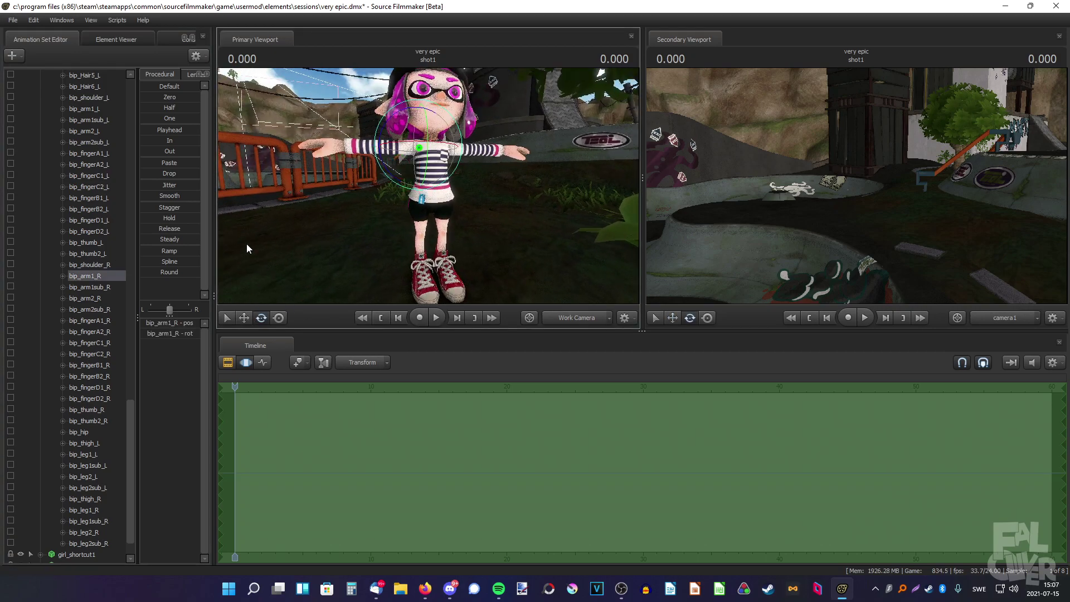
Step: Rotate the inkling's left leg bone and bip_foot_L to start posing her left leg
left_click(87, 455)
key("w")
left_click_drag(422, 132, 438, 168)
left_click(85, 144)
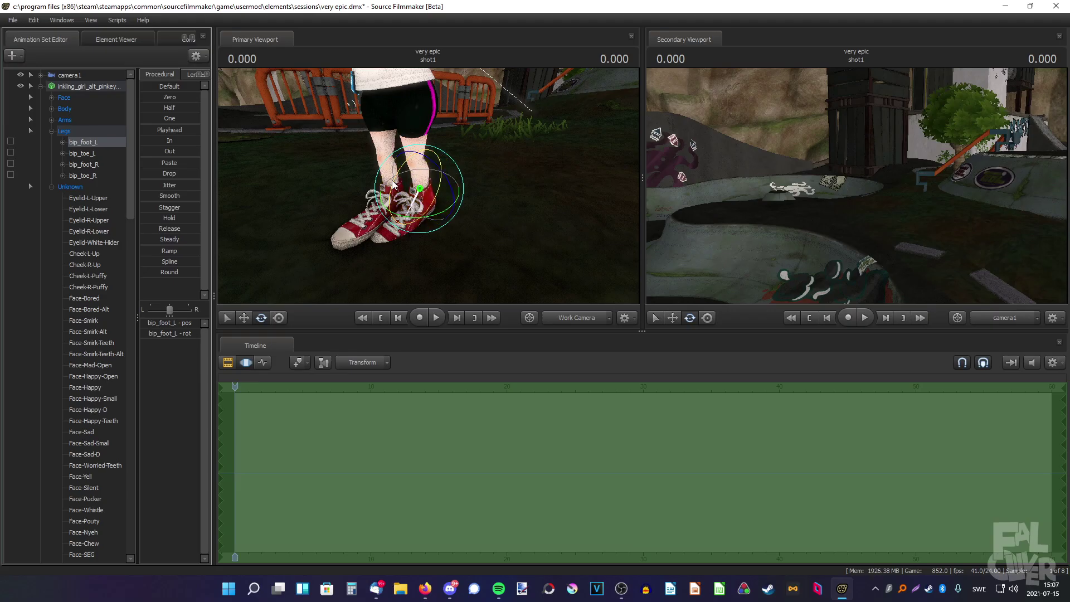
left_click_drag(393, 181, 490, 195)
Step: Rotate bip_thigh_R and bip_leg2_R so the right leg swings back with a bent knee
left_click(85, 465)
left_click_drag(427, 174, 431, 205)
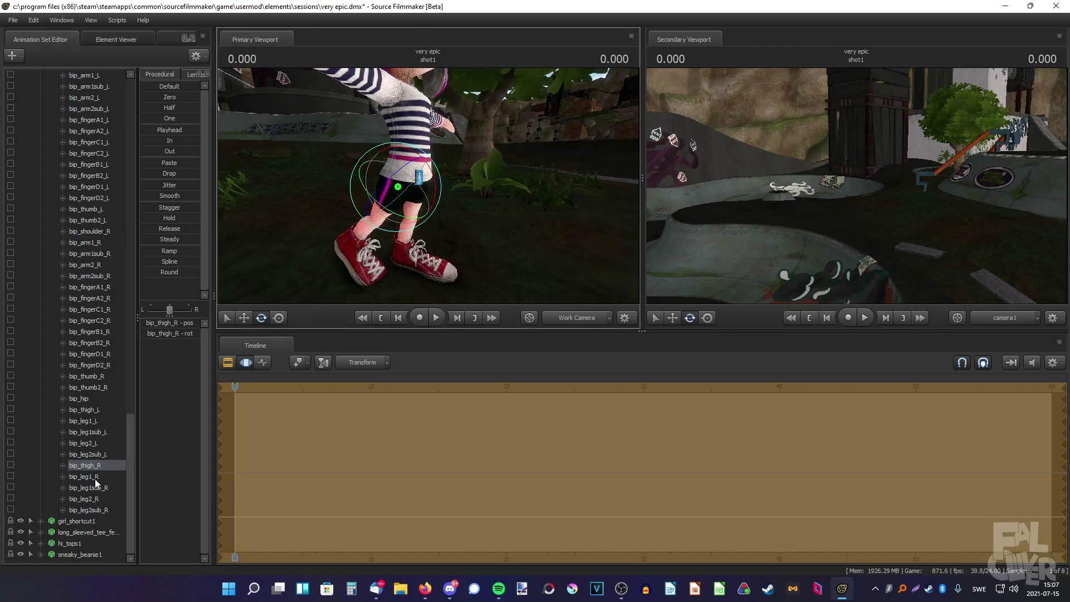
left_click(85, 499)
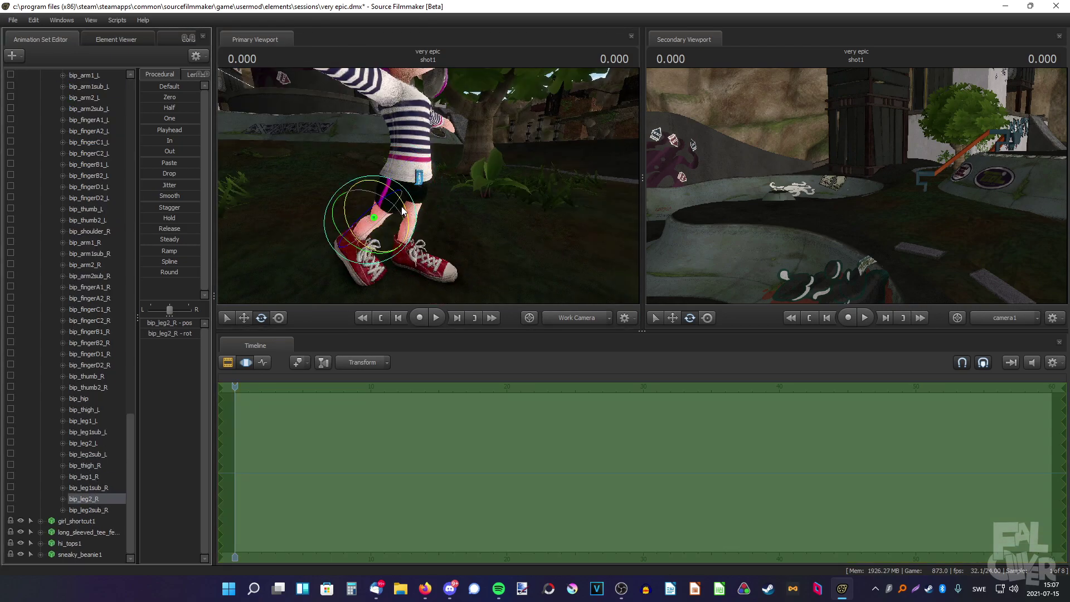
left_click_drag(346, 246, 390, 218)
left_click(87, 466)
left_click_drag(435, 246, 480, 240, "alt")
left_click_drag(433, 224, 449, 218)
left_click_drag(501, 234, 479, 201)
Step: Rotate the inkling's lower spine and bip_hip to tilt her body into the running pose
scroll(90, 335, "up", 14)
left_click(83, 298)
left_click_drag(312, 203, 312, 229)
left_click_drag(421, 170, 447, 181)
scroll(84, 239, "down", 14)
left_click(79, 398)
left_click_drag(448, 181, 465, 150)
mouse_move(466, 150)
left_mouse_down()
mouse_move(466, 142)
mouse_move(466, 152)
left_mouse_up()
Step: Adjust the placement and rotation of the whole inkling model to suit the one-legged stance
scroll(92, 113, "up", 20)
left_click(89, 87)
left_click_drag(468, 220, 401, 223)
key("w")
key("e")
left_click_drag(451, 251, 474, 207)
Step: Rotate the inkling's spine bones to turn her upper body
scroll(67, 249, "down", 20)
left_click(83, 336)
scroll(98, 247, "up", 17)
left_click(84, 399)
left_click_drag(432, 162, 441, 152)
left_click(84, 409)
mouse_move(446, 223)
left_mouse_down()
mouse_move(474, 245)
mouse_move(435, 223)
left_mouse_up()
mouse_move(428, 167)
left_mouse_down()
mouse_move(434, 153)
mouse_move(435, 174)
mouse_move(442, 154)
mouse_move(429, 153)
left_mouse_up()
left_click(84, 398)
left_click(84, 410)
left_click(85, 420)
Step: Rotate bip_arm1_R and bip_arm2_R to lower and bend the inkling's right arm
scroll(83, 337, "down", 10)
left_click(91, 243)
mouse_move(517, 184)
left_mouse_down()
mouse_move(515, 203)
mouse_move(529, 195)
left_mouse_up()
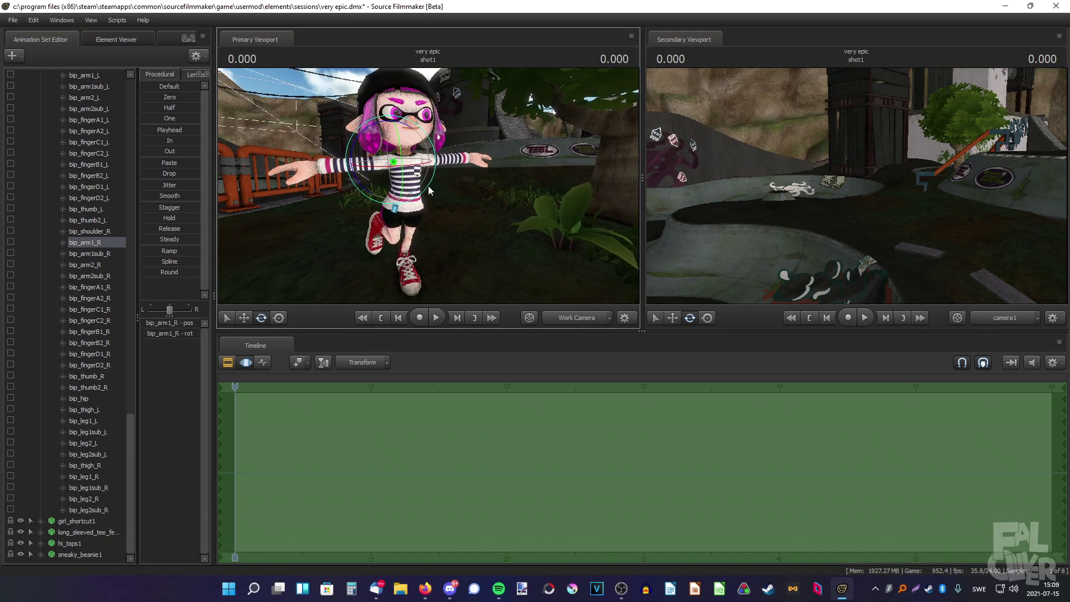
left_click_drag(428, 185, 435, 185)
left_click_drag(390, 139, 421, 179)
left_click(85, 265)
left_click_drag(425, 161, 420, 139)
left_click_drag(372, 221, 385, 229)
Step: Refine the rotation of the right arm bones so the arm bends in front of the inkling's chest
left_click(85, 242)
mouse_move(428, 186)
left_mouse_down()
mouse_move(379, 182)
mouse_move(428, 186)
left_mouse_up()
left_click_drag(327, 216, 346, 220)
key("w")
left_click_drag(407, 207, 267, 200)
scroll(85, 225, "up", 2)
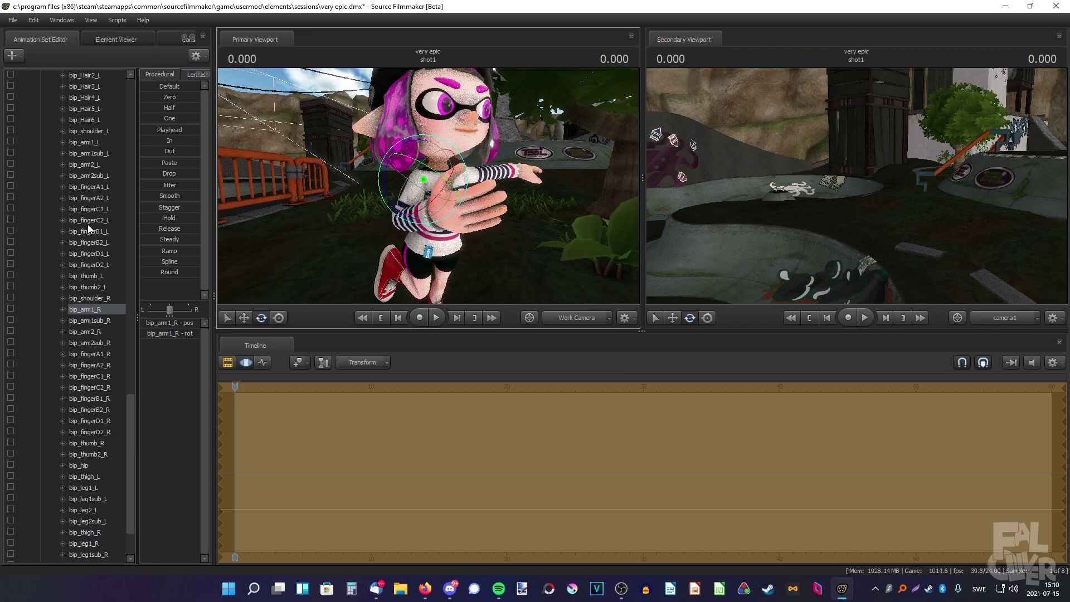
left_click(85, 331)
left_click_drag(441, 223, 433, 195)
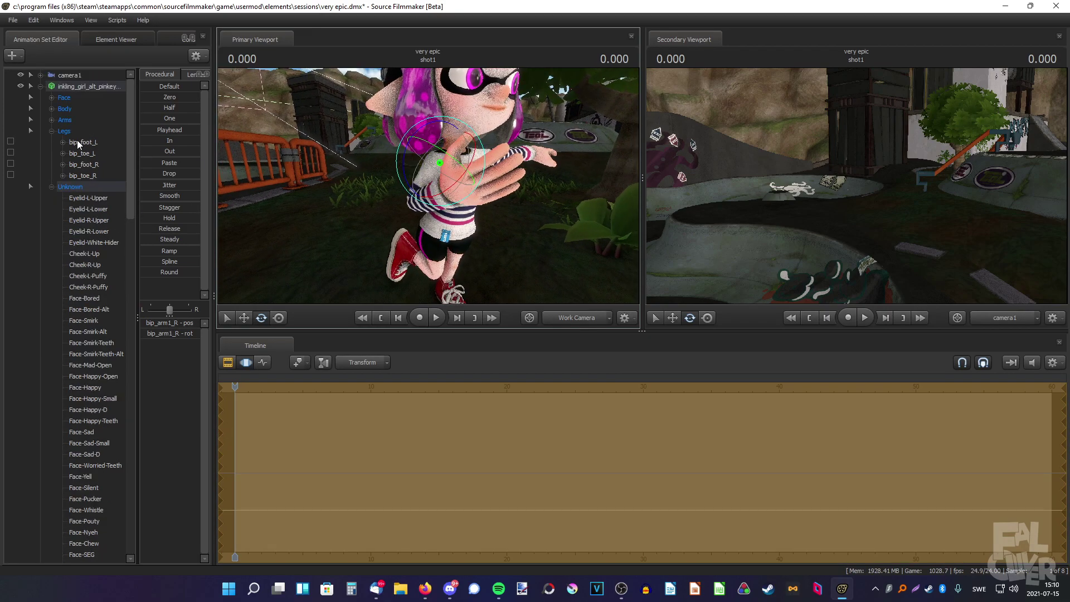
Step: Expand the Arms group and rotate bip_hand_R to angle the inkling's right hand
left_click(52, 120)
left_click(77, 141)
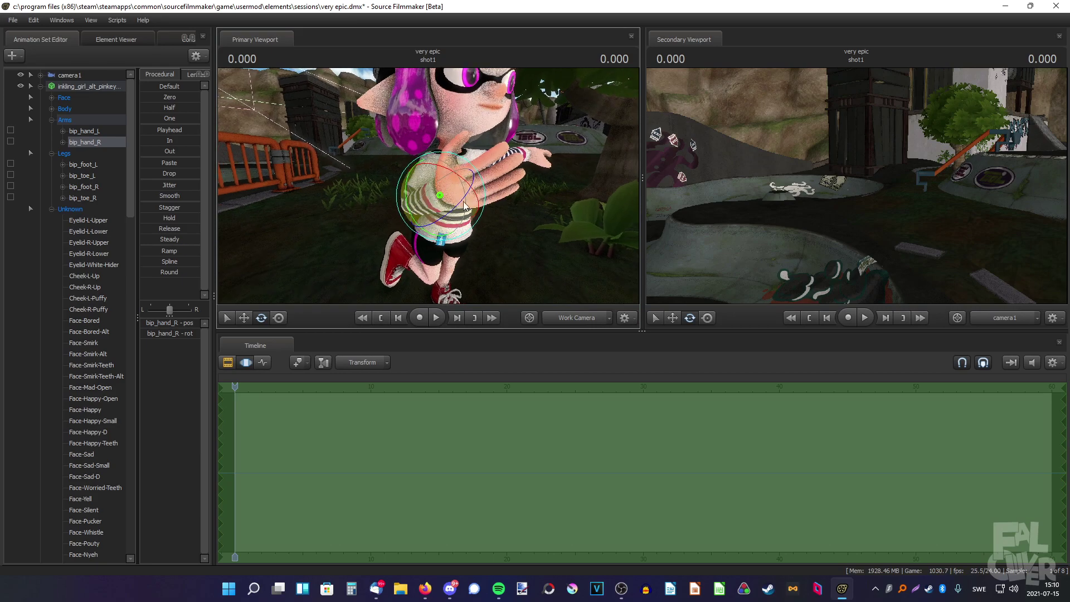
left_click_drag(463, 195, 464, 198)
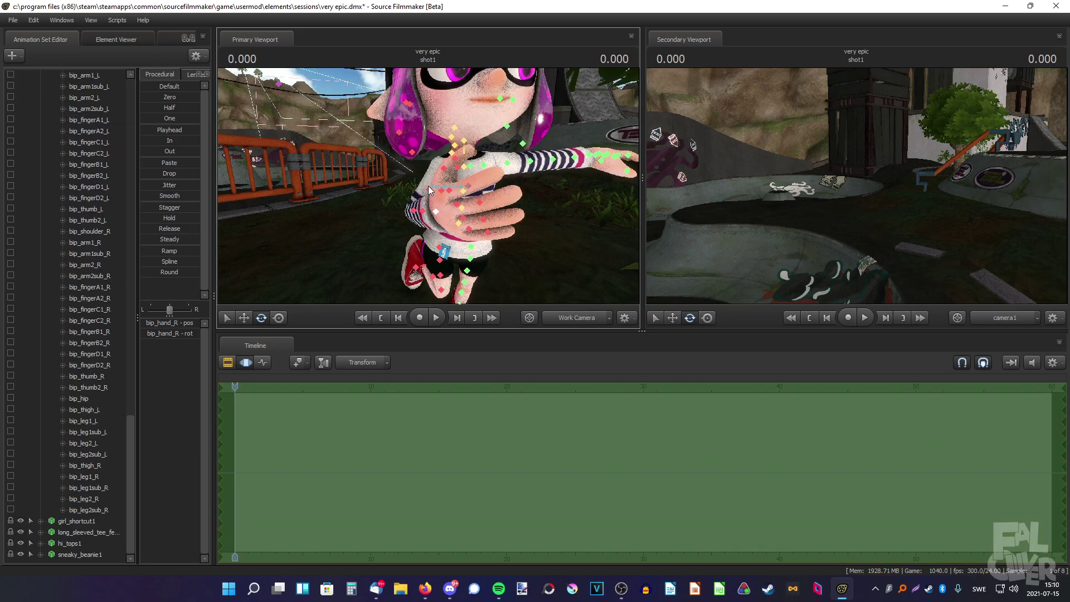
left_click_drag(462, 192, 463, 216)
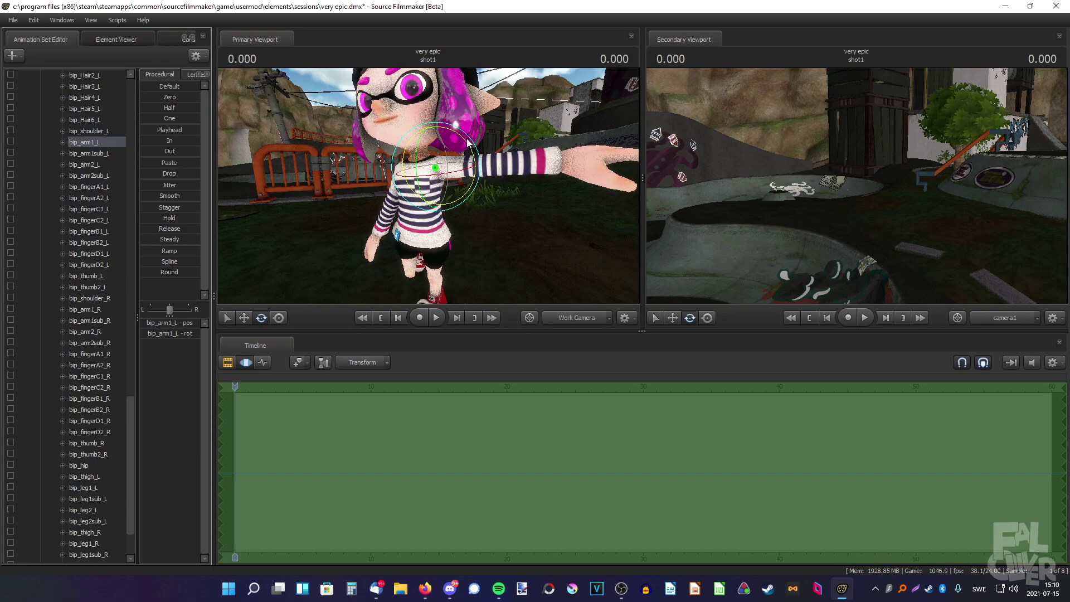
Step: Rotate bip_arm1_L downward and bend the left forearm with bip_arm2_L
left_click_drag(467, 140, 483, 174)
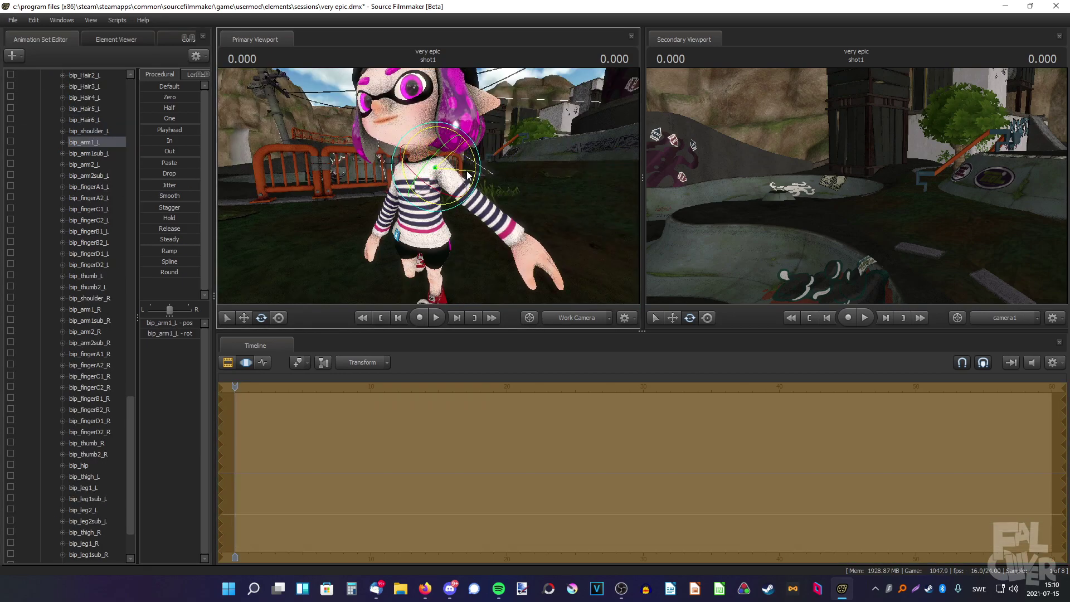
left_click_drag(483, 174, 477, 188)
left_click(85, 165)
left_click_drag(441, 221, 398, 161)
mouse_move(429, 186)
left_mouse_down()
mouse_move(427, 176)
mouse_move(430, 195)
mouse_move(428, 186)
left_mouse_up()
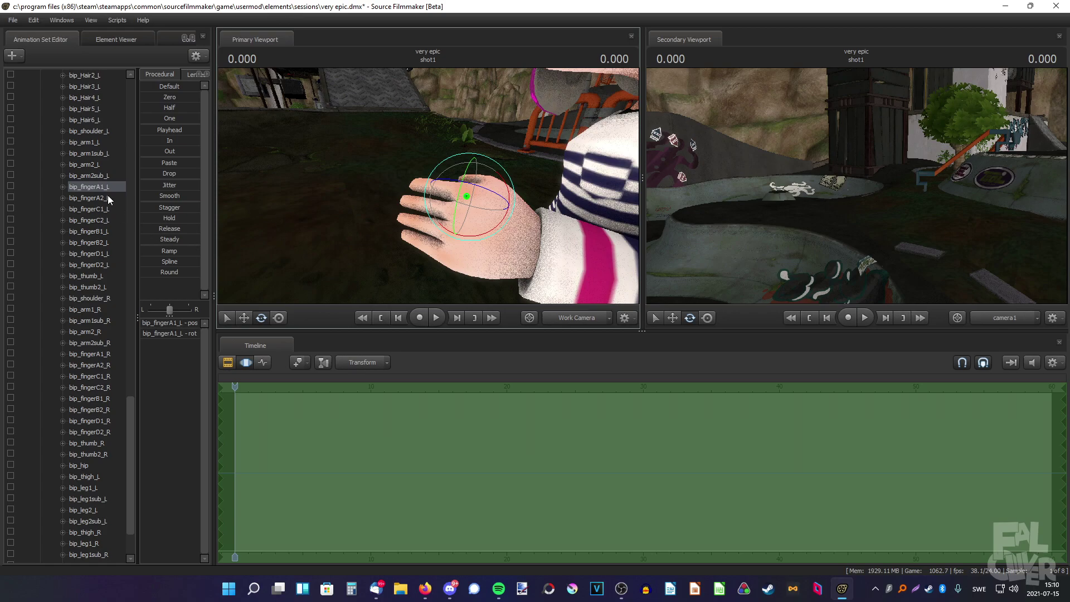
Step: Curl the tips of two left-hand fingers by rotating bip_fingerC2_L and bip_fingerD2_L
left_click(90, 197)
left_click(90, 191)
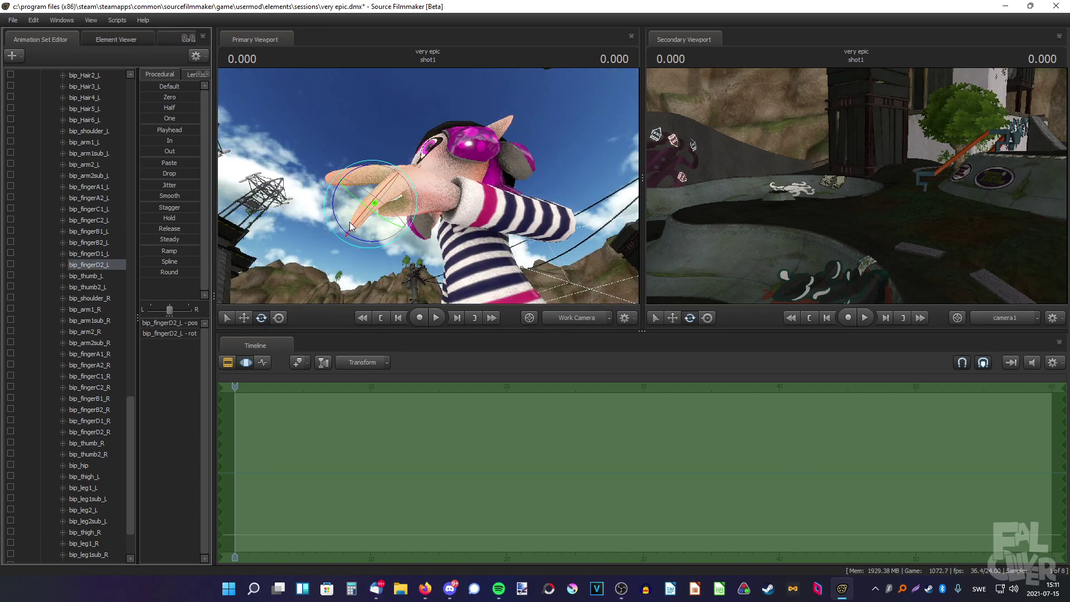
left_click_drag(336, 218, 343, 227)
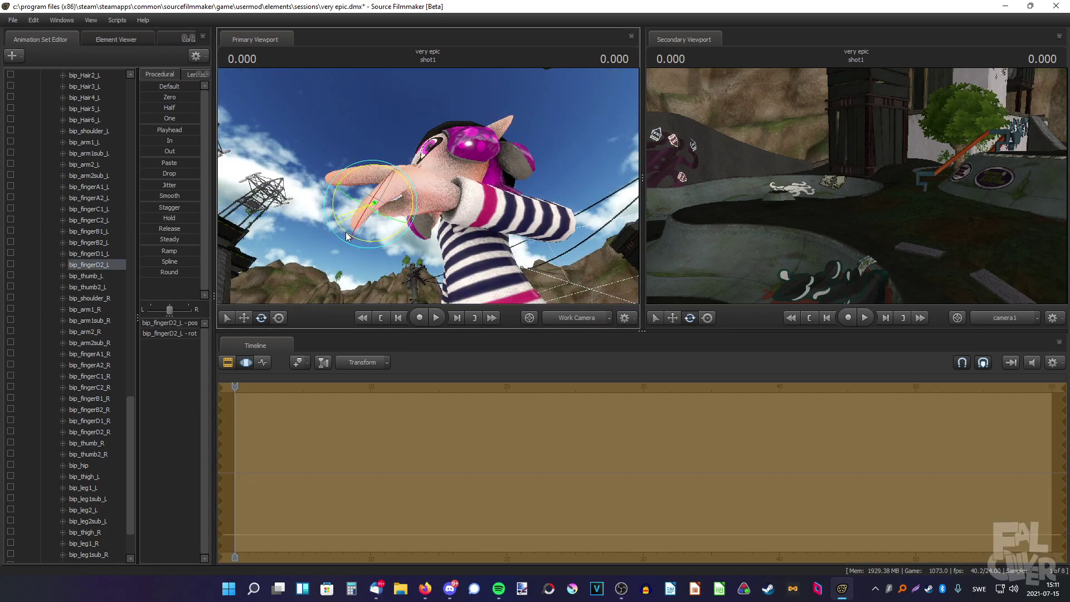
left_click(432, 196)
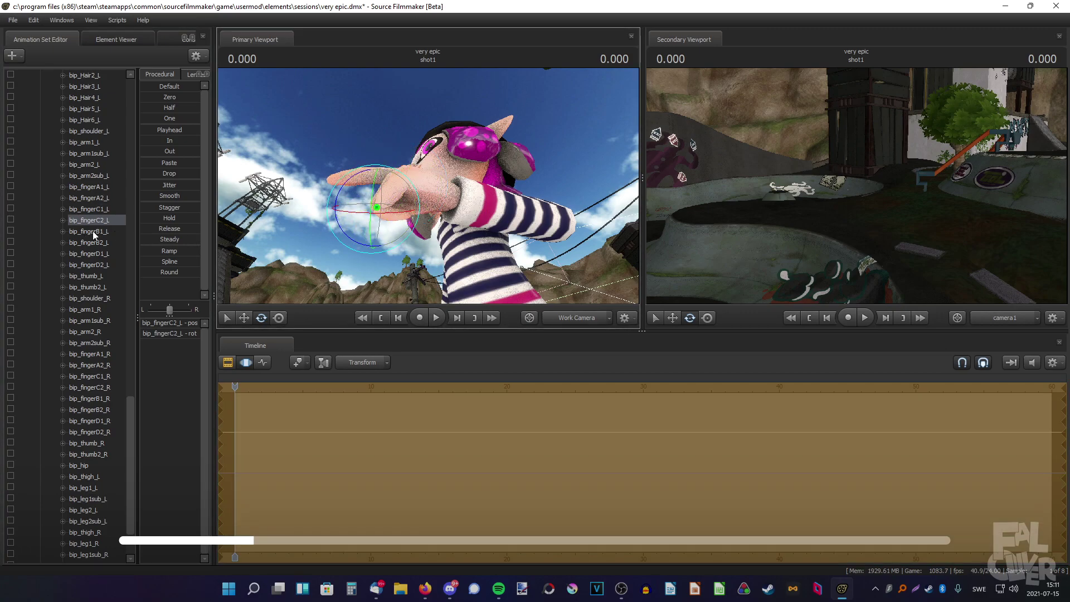
left_click(372, 243)
left_click_drag(373, 243, 412, 217)
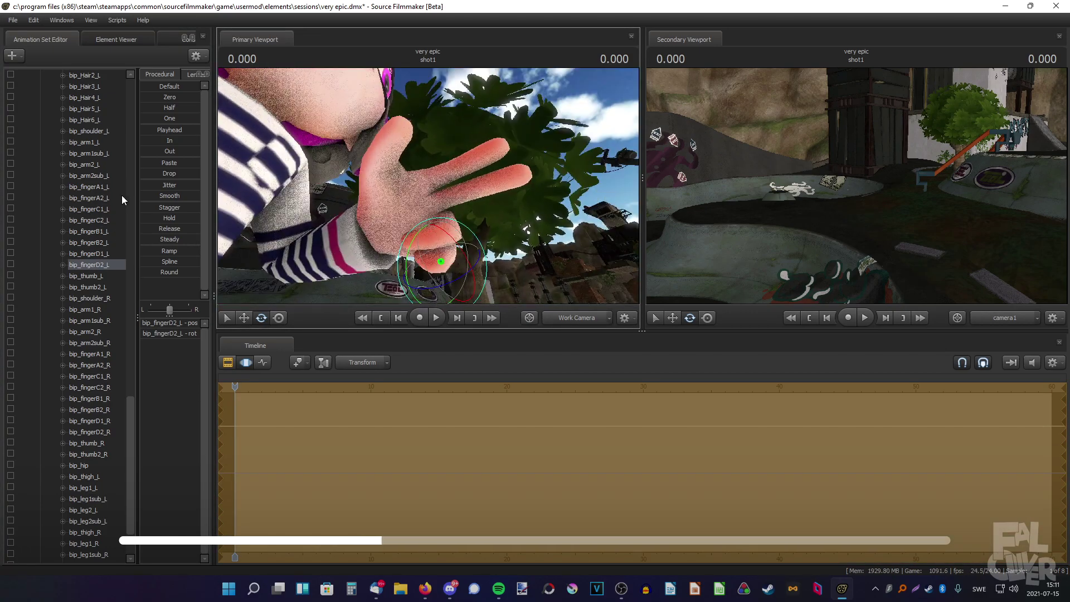
Step: Rotate bip_fingerA1_L and bip_fingerA2_L to adjust the extended left index finger
left_click(91, 187)
left_click_drag(446, 182, 449, 185)
left_click(454, 165)
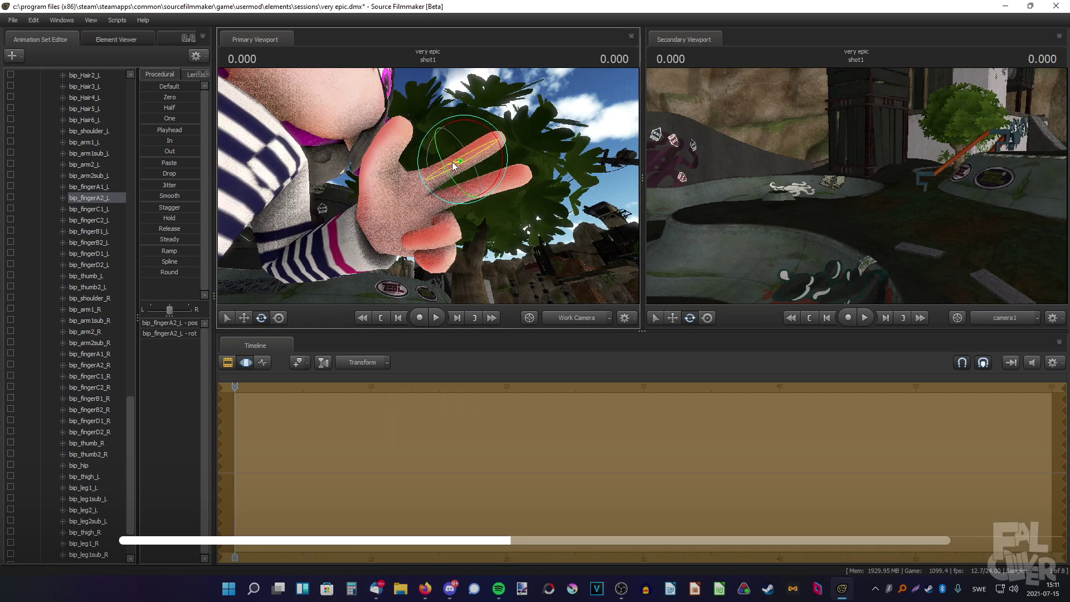
key("Up")
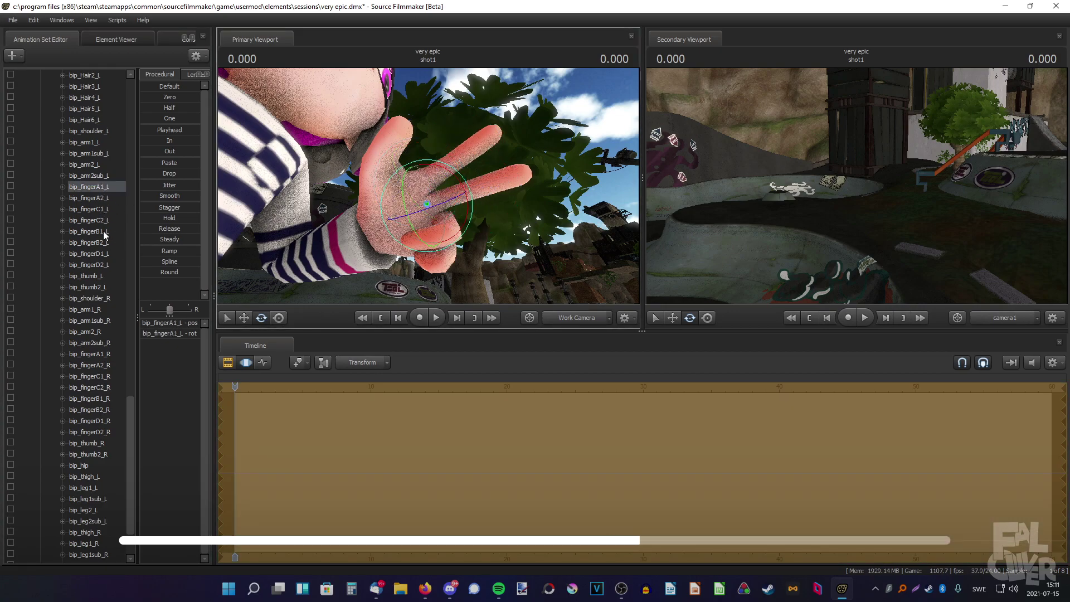
Step: Rotate bip_fingerC1_L and bip_fingerD1_L to adjust the curled fingers, and turn bip_thumb_L toward the palm
left_click(101, 254)
left_click(99, 210)
left_click(96, 255, "ctrl")
left_click_drag(406, 259, 411, 244)
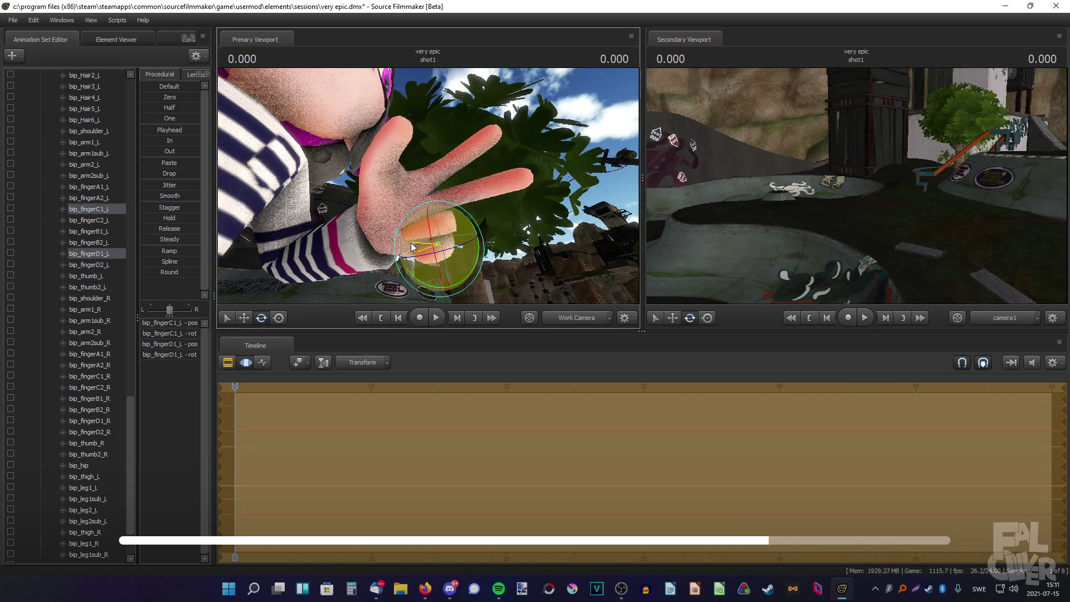
left_click(420, 274)
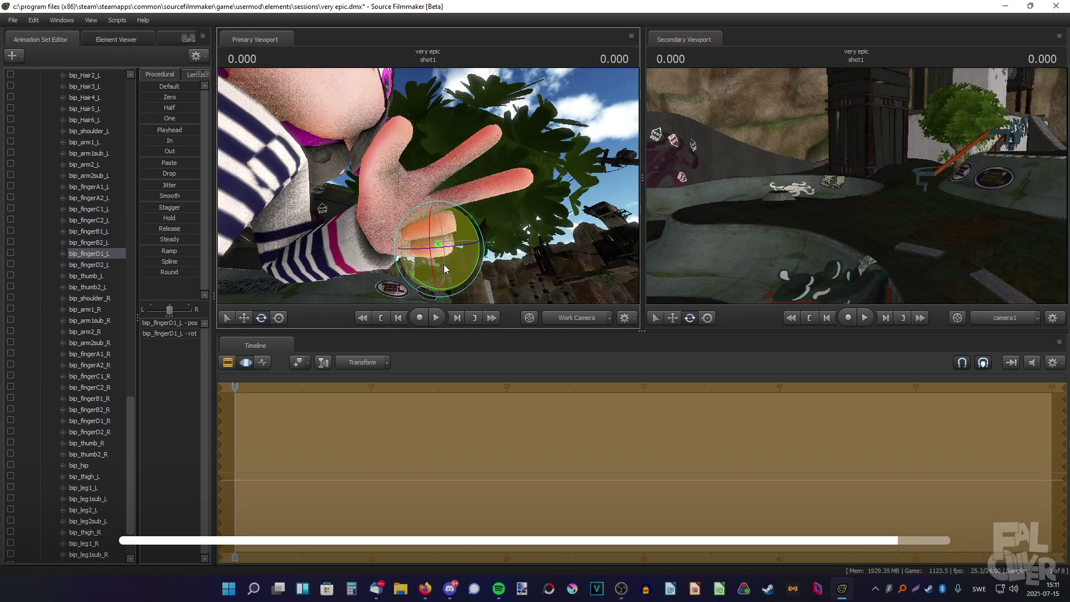
left_click(102, 277)
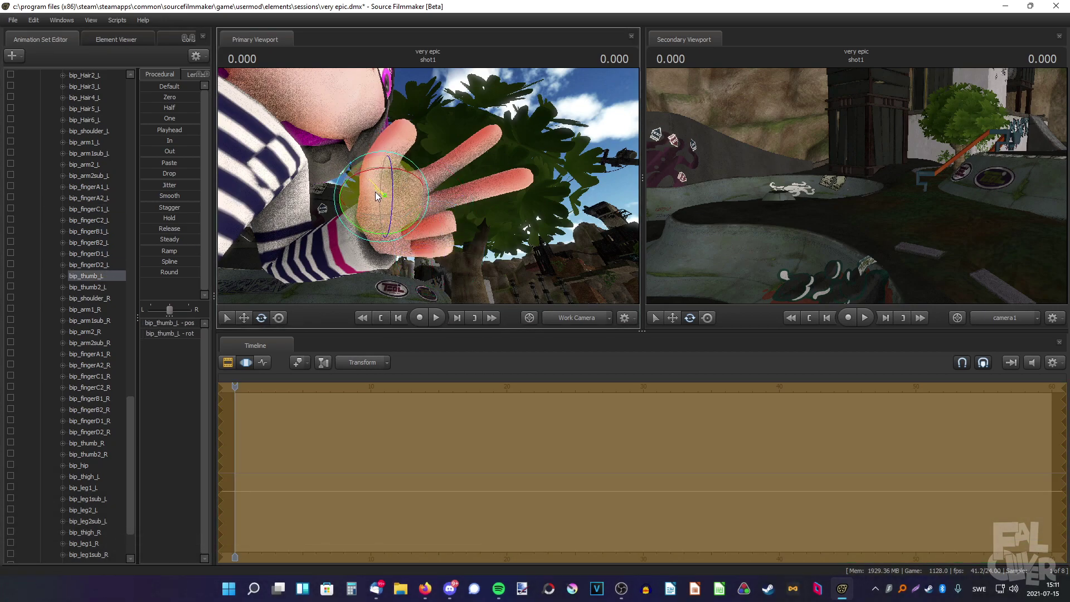
mouse_move(384, 210)
left_mouse_down()
mouse_move(393, 234)
mouse_move(385, 211)
left_mouse_up()
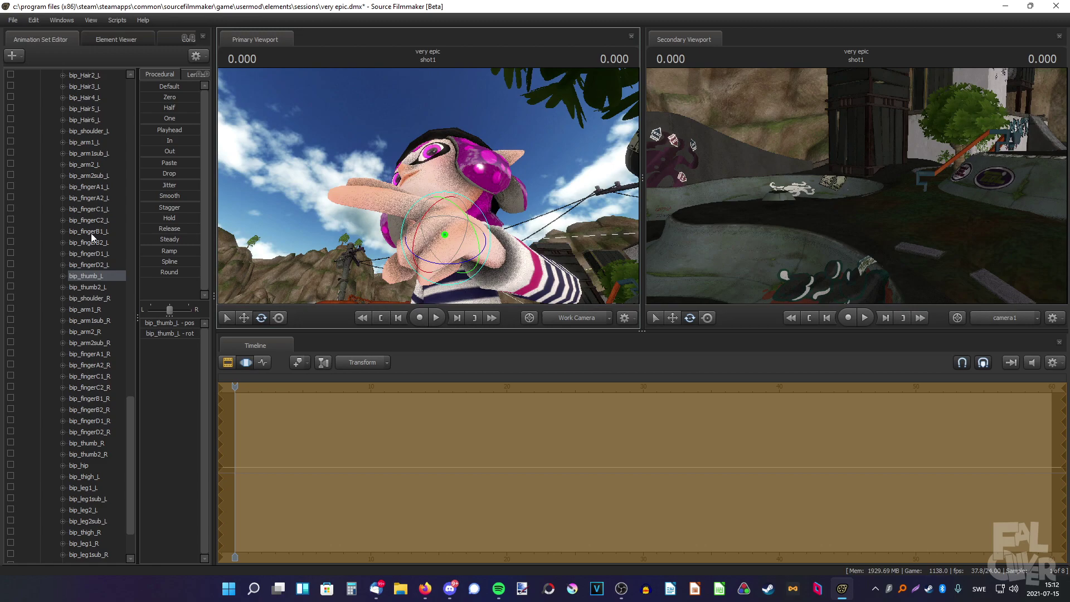
Step: Rotate bip_fingerB2_L and bip_fingerB1_L to adjust the second extended finger of the left hand's peace sign
left_click(92, 232)
left_click(93, 242)
mouse_move(510, 222)
left_mouse_down()
mouse_move(496, 220)
mouse_move(510, 222)
left_mouse_up()
key("ctrl+z")
key("ctrl+z")
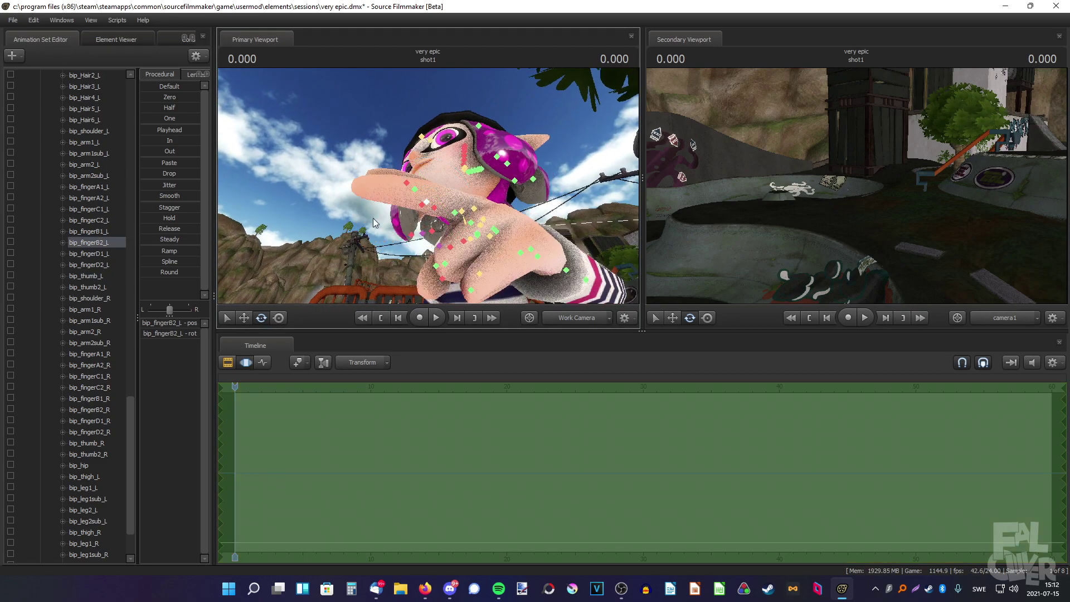
left_click_drag(429, 195, 477, 186)
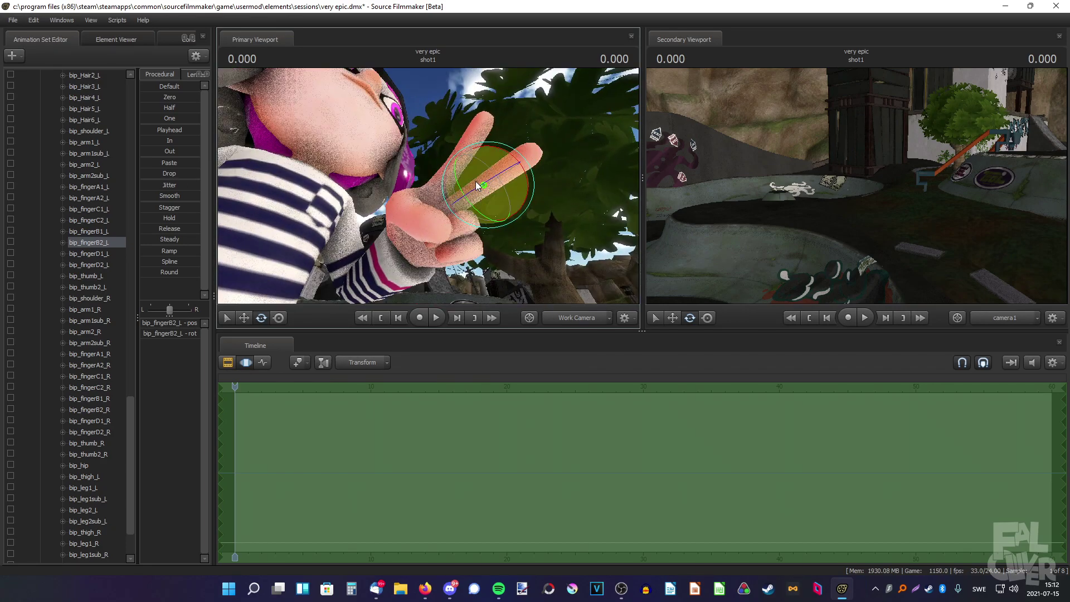
left_click(88, 231)
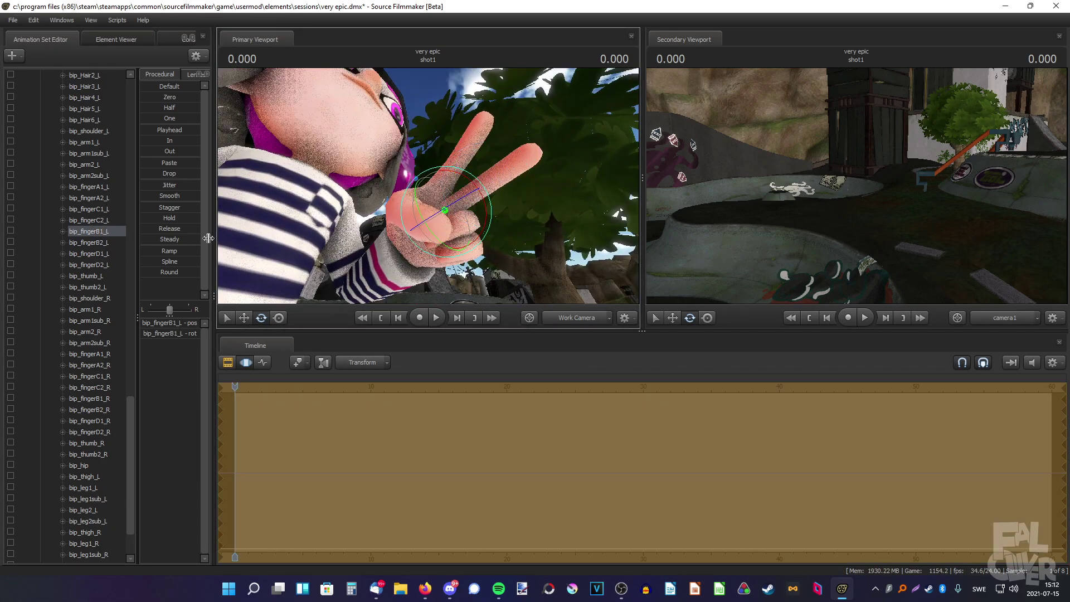
left_click(95, 194)
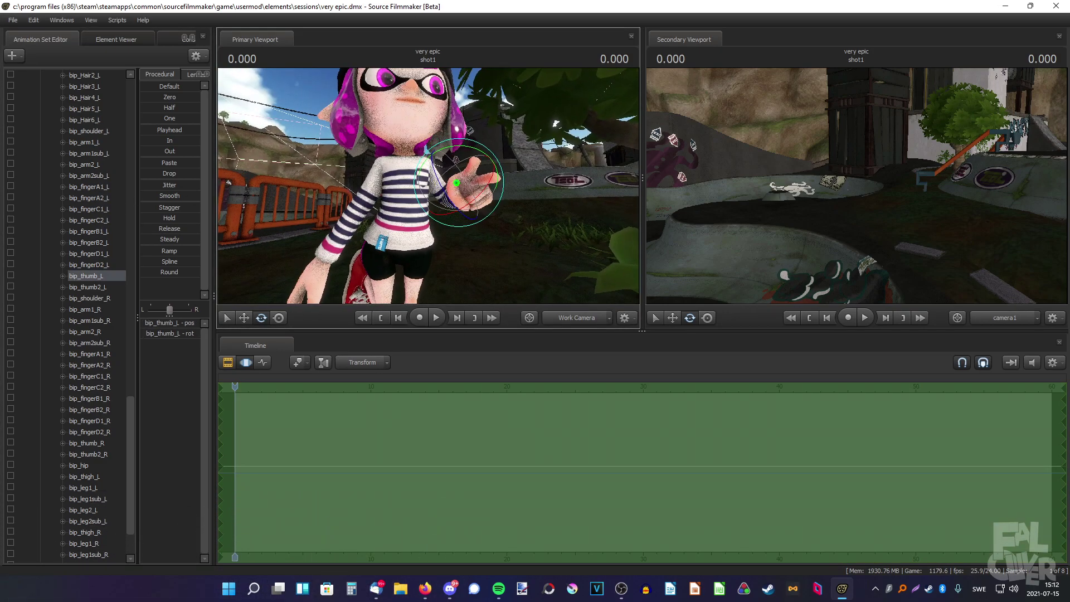
Step: Rotate bip_arm1_L to raise the peace-sign hand toward shoulder height
left_click_drag(428, 186, 405, 191)
key("s")
left_click_drag(82, 194, 156, 179)
key("s")
key("w")
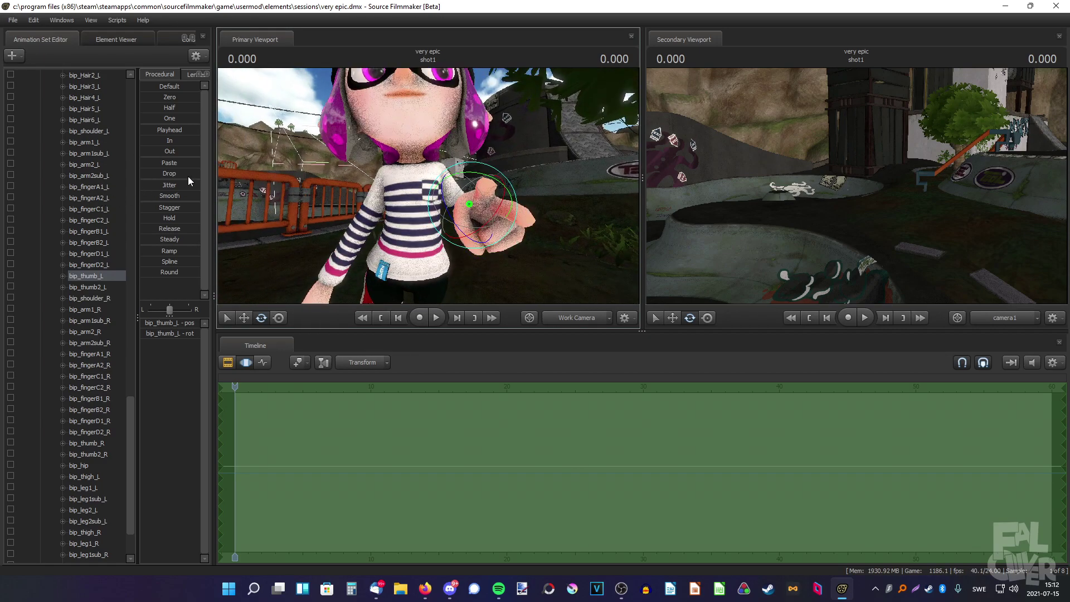
left_click(101, 309)
left_click(88, 145)
key("s")
left_click_drag(428, 186, 401, 178)
Step: Rotate bip_head in the inkling girl's Body group to turn her face toward the camera
scroll(88, 177, "up", 20)
scroll(86, 162, "up", 12)
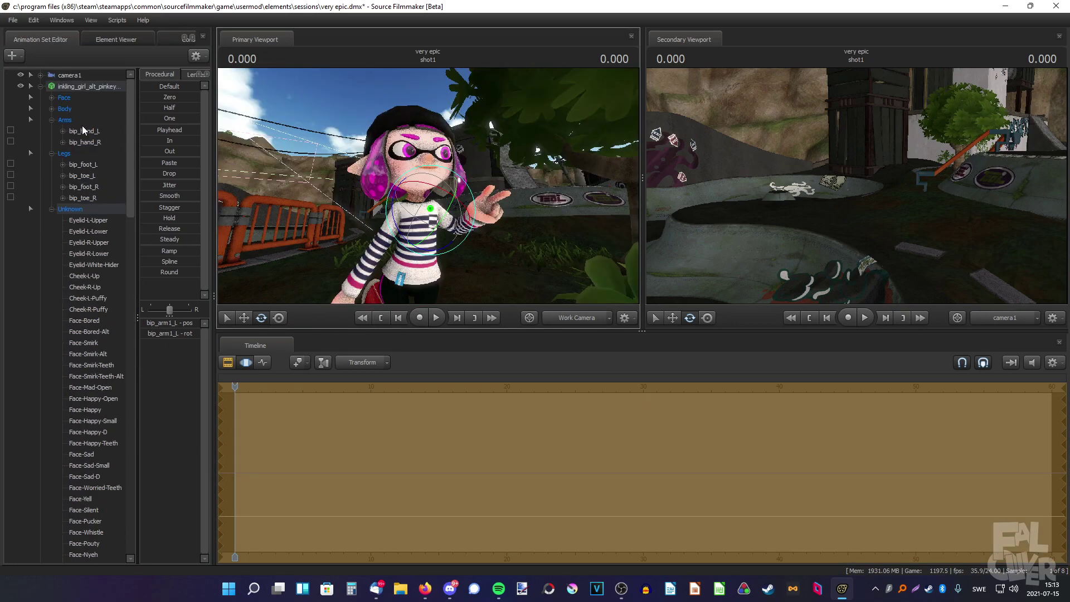
left_click(51, 108)
left_click(82, 142)
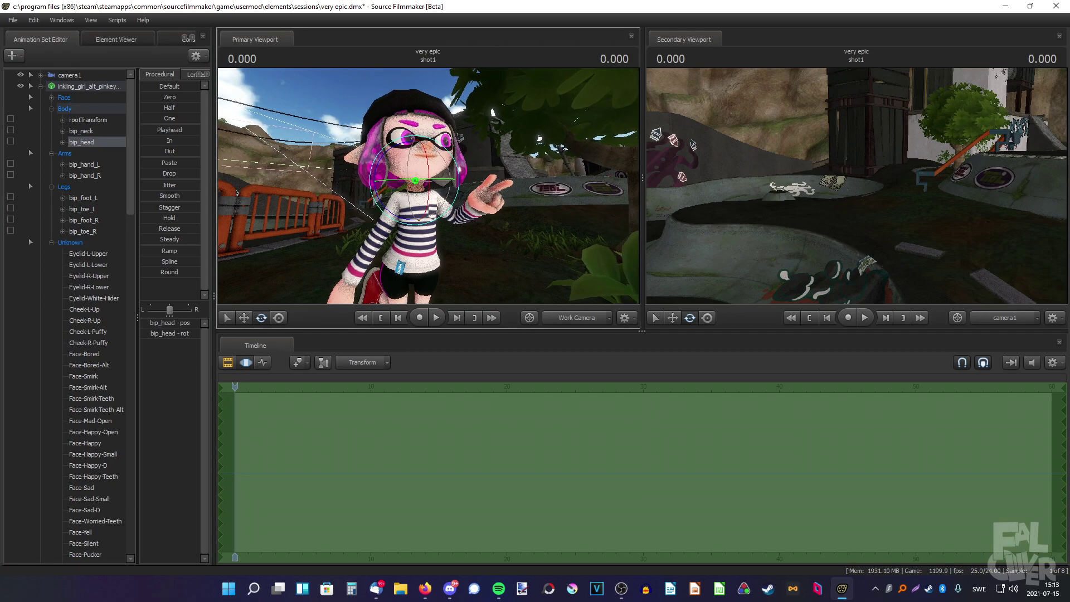
left_click_drag(449, 199, 475, 218)
Step: Rotate bip_arm2_L and bip_arm1sub_L to bend and twist the raised left arm
scroll(77, 239, "down", 20)
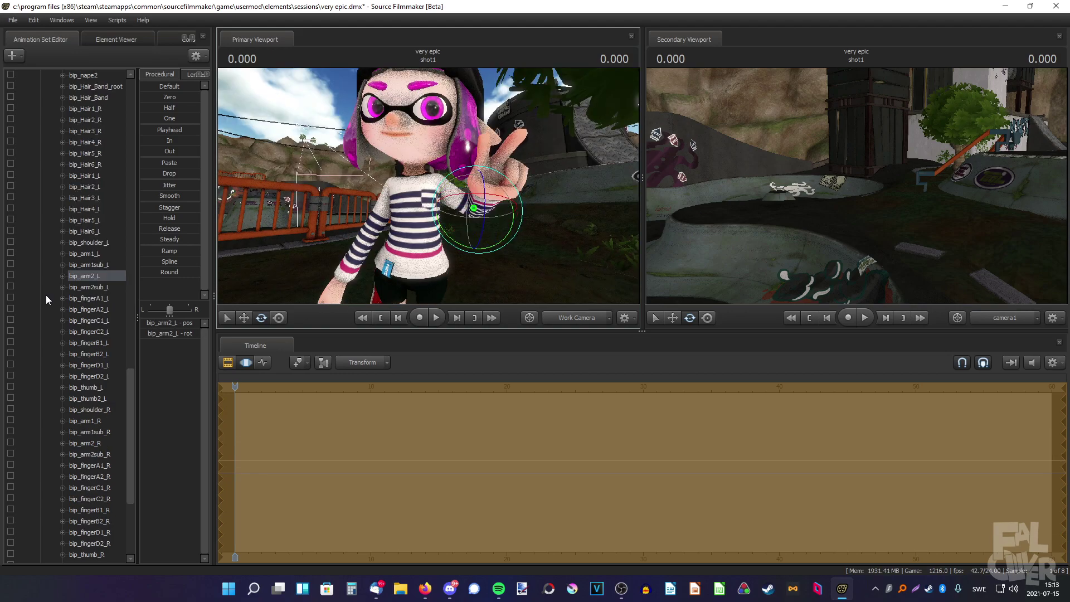
left_click(94, 287)
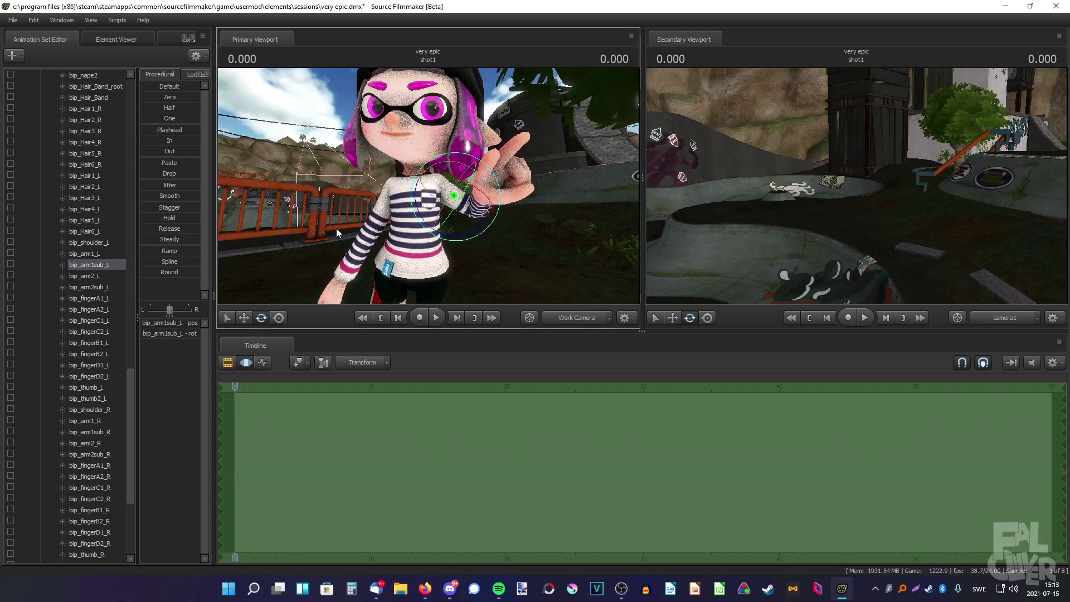
left_click_drag(336, 229, 290, 240)
mouse_move(428, 186)
left_mouse_down()
mouse_move(385, 184)
mouse_move(434, 196)
mouse_move(428, 187)
left_mouse_up()
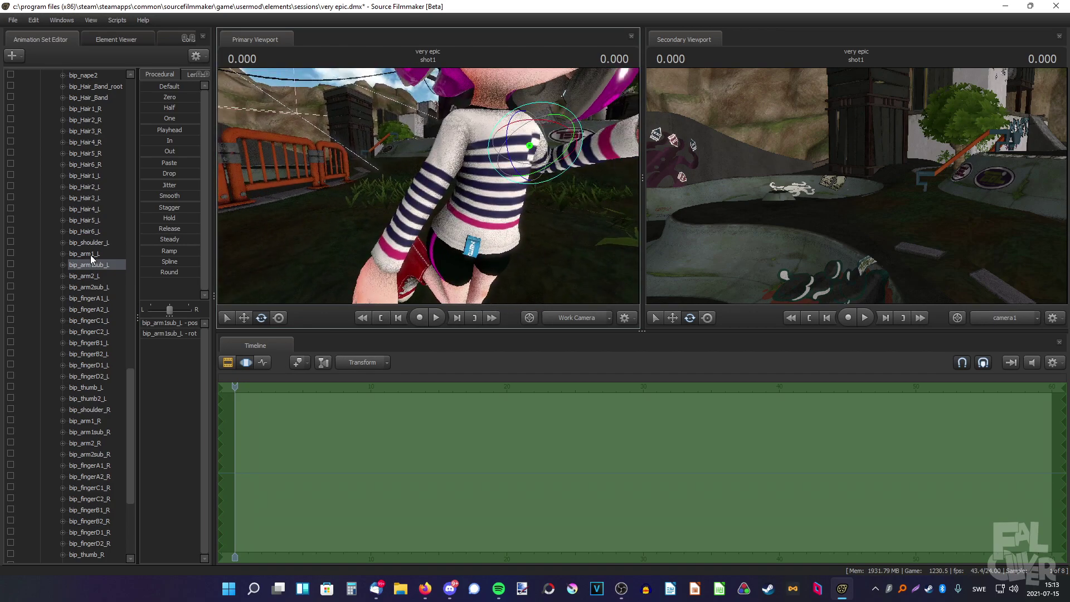
Step: Rotate bip_arm1_L to bring the left hand's peace sign up beside her face
left_click(90, 455)
left_click_drag(452, 226, 450, 209)
left_click_drag(474, 209, 460, 237)
key("w")
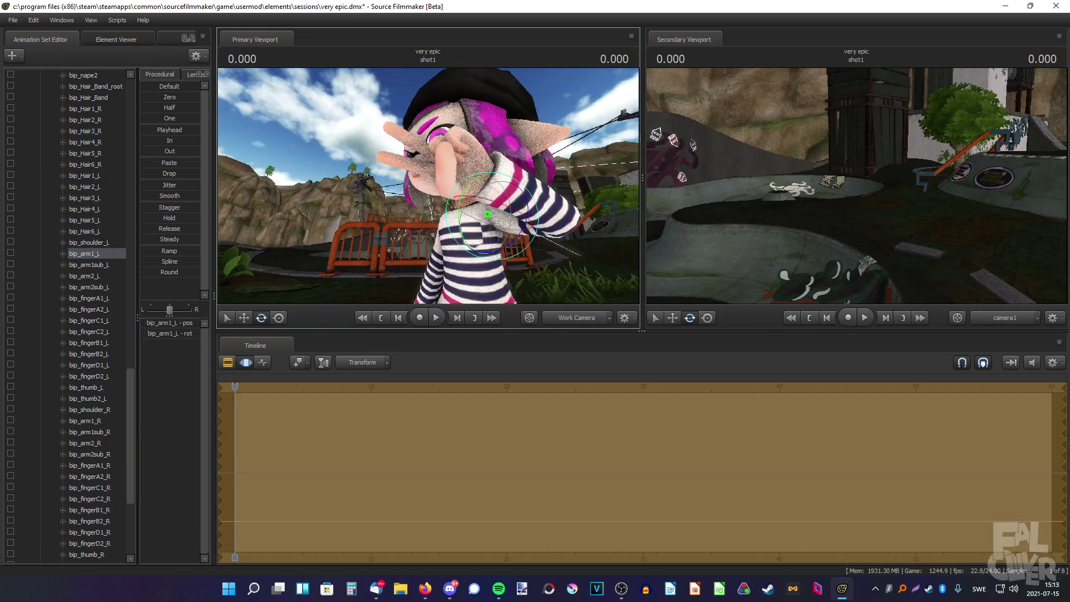
left_click_drag(390, 187, 400, 196)
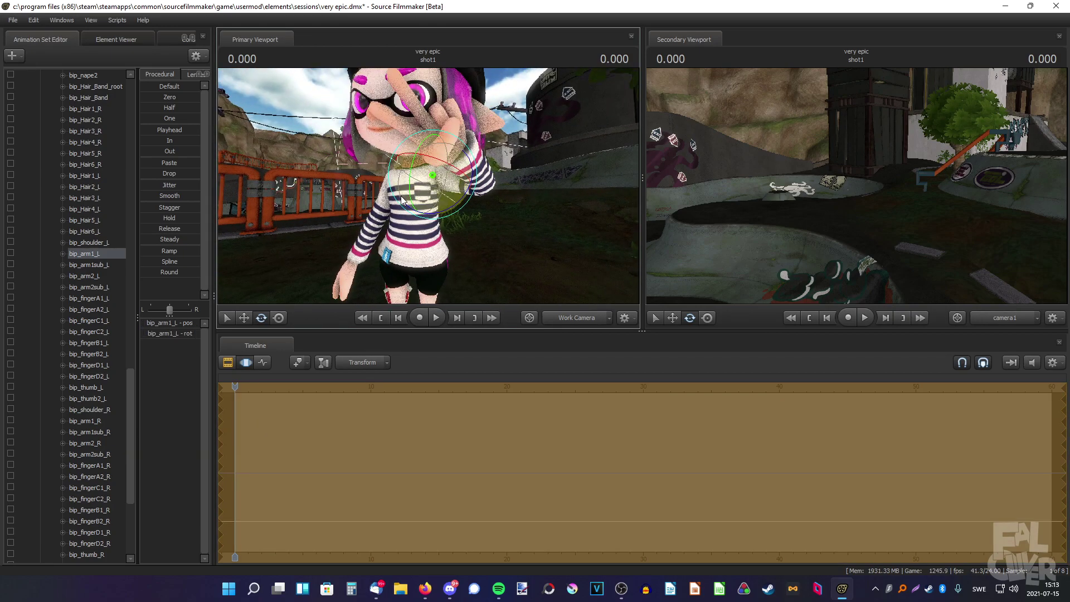
left_click_drag(289, 211, 281, 199)
left_click(33, 21)
left_click(34, 21)
left_click(33, 21)
mouse_move(428, 186)
left_mouse_down()
mouse_move(435, 178)
mouse_move(440, 195)
mouse_move(440, 181)
left_mouse_up()
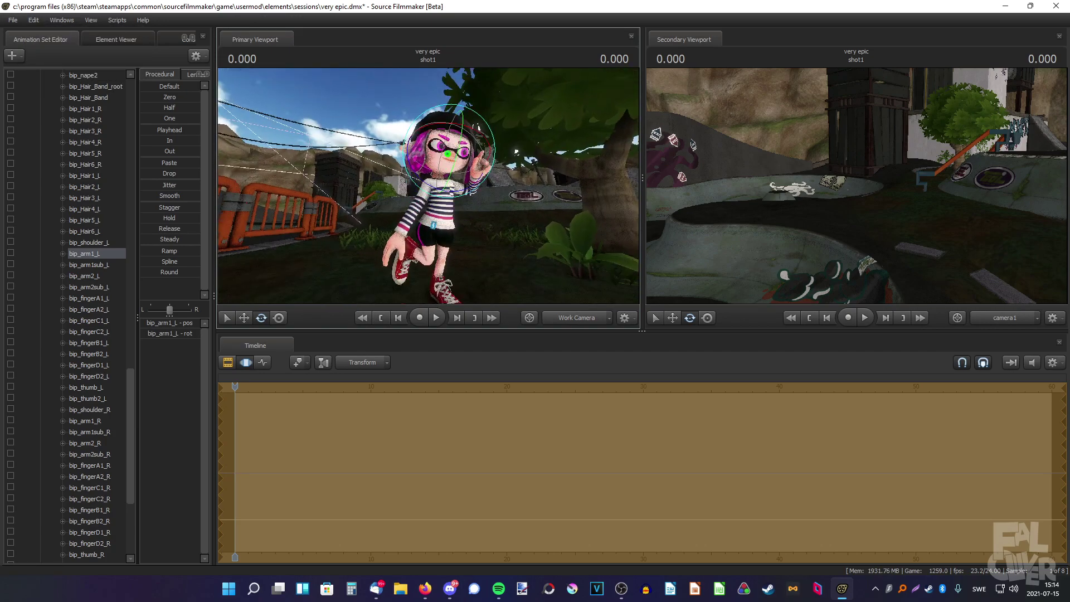
Step: Frame the inkling girl with camera1 and rotate bip_hand_L to tilt the raised left hand
scroll(96, 139, "up", 20)
left_click(89, 75)
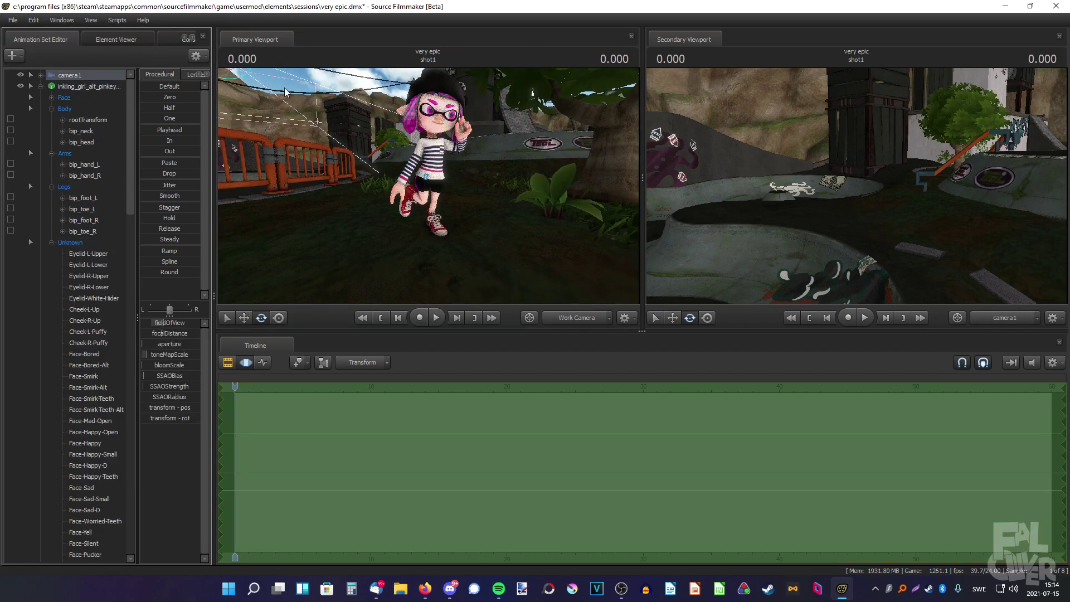
mouse_move(856, 186)
left_mouse_down()
mouse_move(903, 193)
mouse_move(836, 201)
mouse_move(857, 186)
left_mouse_up()
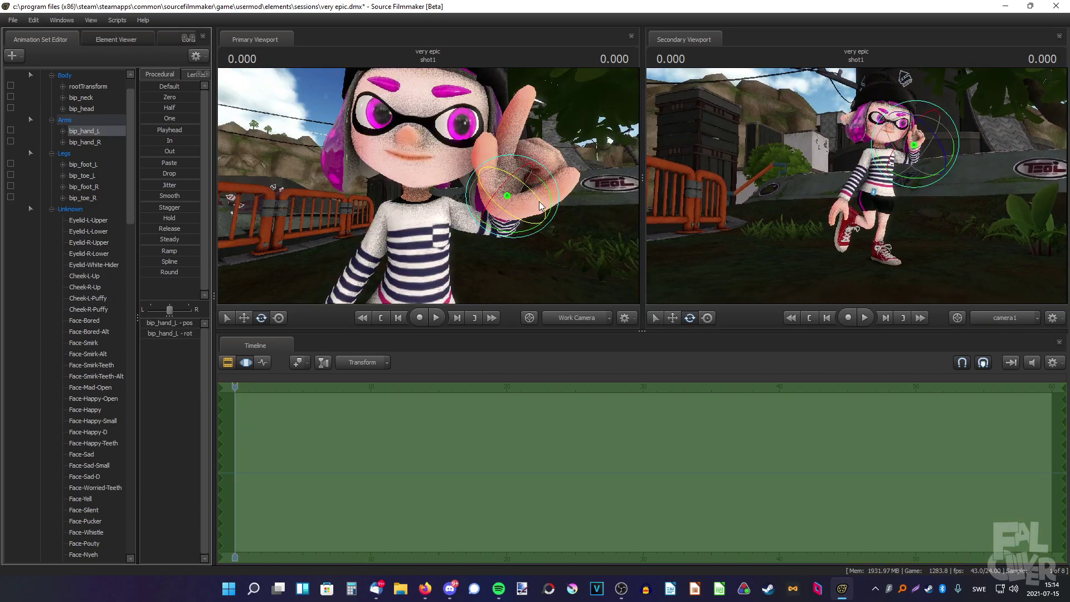
mouse_move(537, 196)
left_mouse_down()
mouse_move(519, 188)
mouse_move(535, 199)
left_mouse_up()
scroll(53, 331, "down", 15)
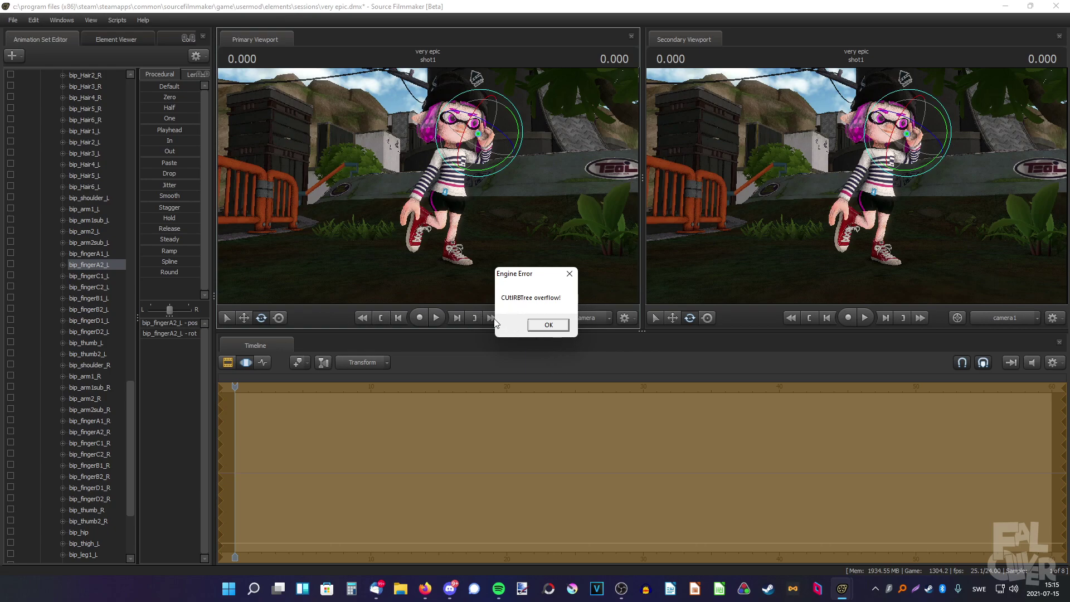
Step: Close the engine error and reopen the very epic session without loading its autosave
left_click(547, 325)
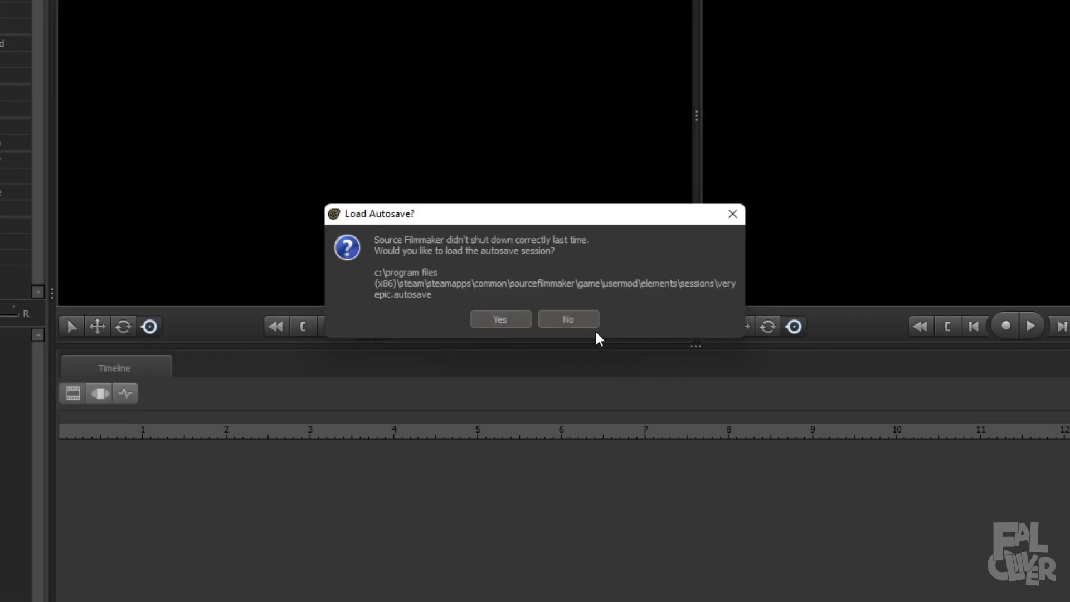
left_click(580, 320)
left_click(734, 302)
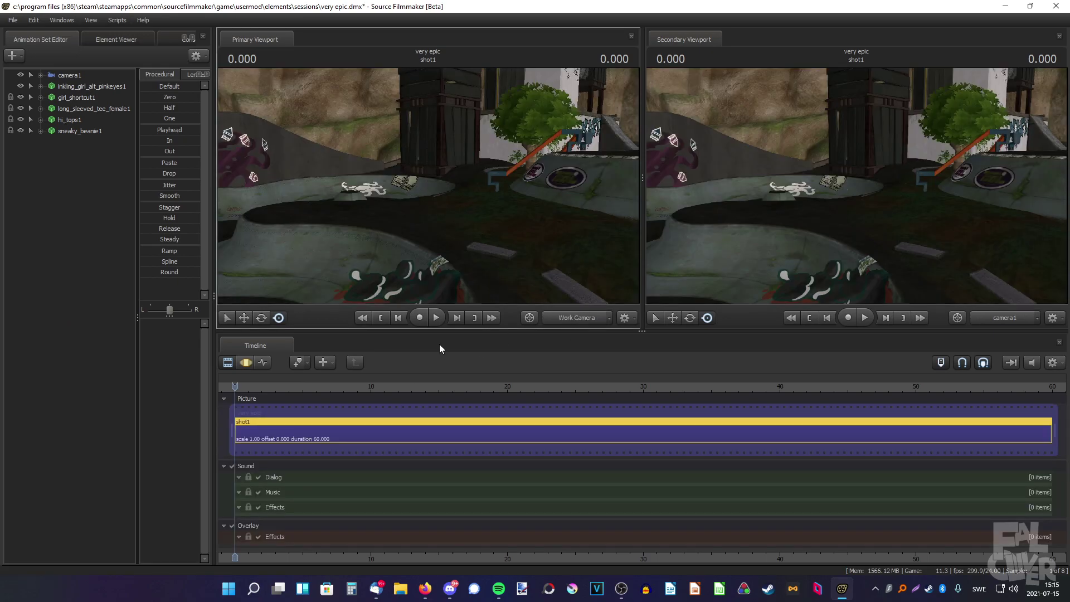
Step: Switch the timeline to the Motion Editor and frame the inkling girl with camera1
left_click(246, 362)
key("s")
mouse_move(428, 185)
left_mouse_down()
mouse_move(412, 251)
mouse_move(428, 178)
mouse_move(412, 207)
mouse_move(435, 185)
left_mouse_up()
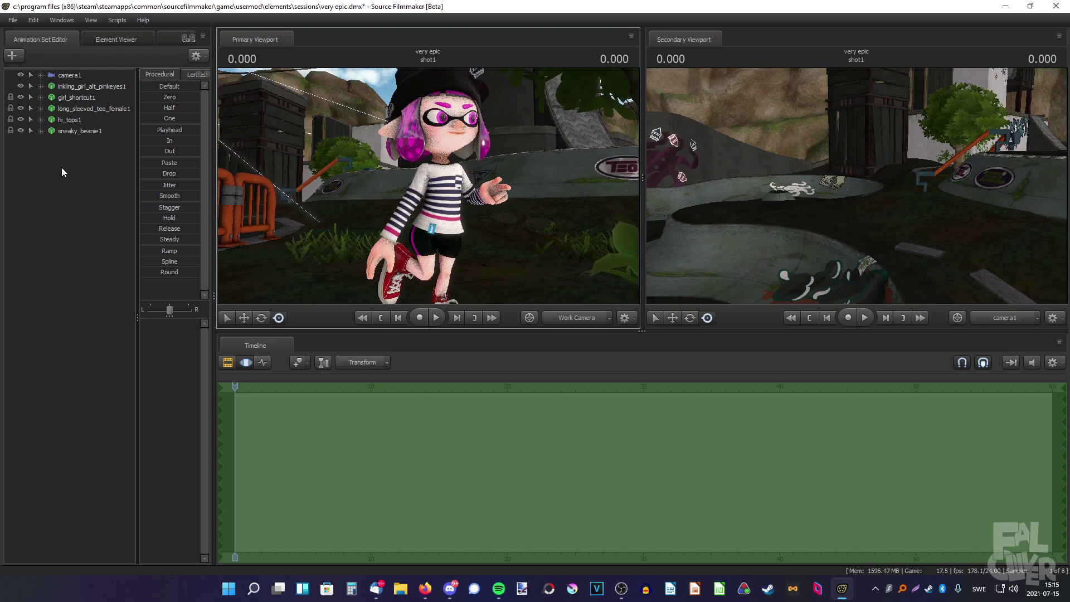
left_click(29, 76)
Step: Rotate bip_head of inkling_girl_alt_pinkeyes1 to tilt and turn her head toward the camera
left_click(35, 85)
left_click(51, 109)
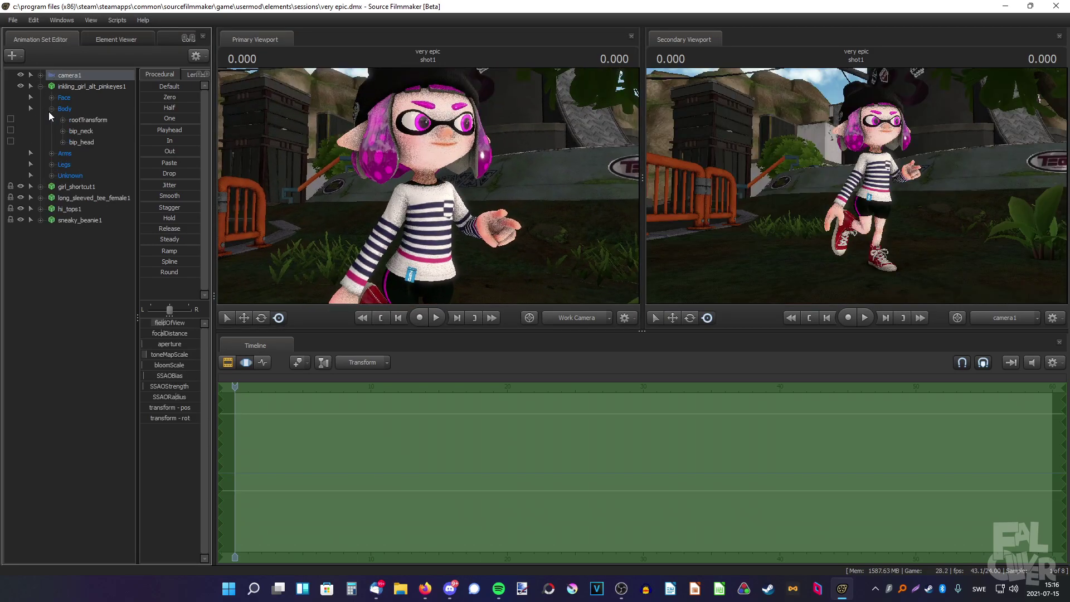
left_click(81, 142)
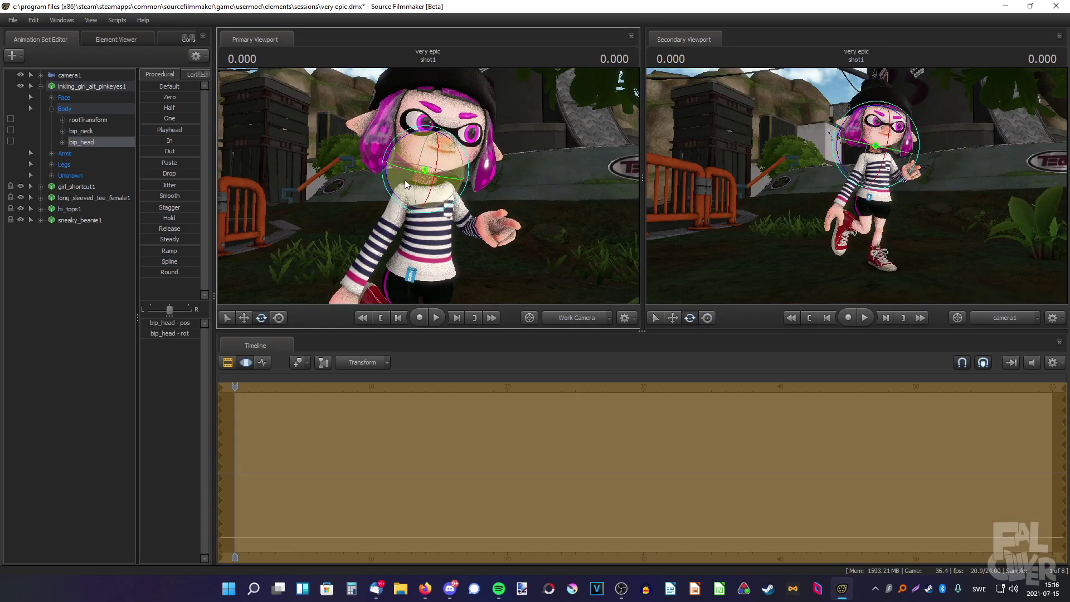
left_click_drag(390, 190, 398, 197)
left_click_drag(499, 149, 475, 155)
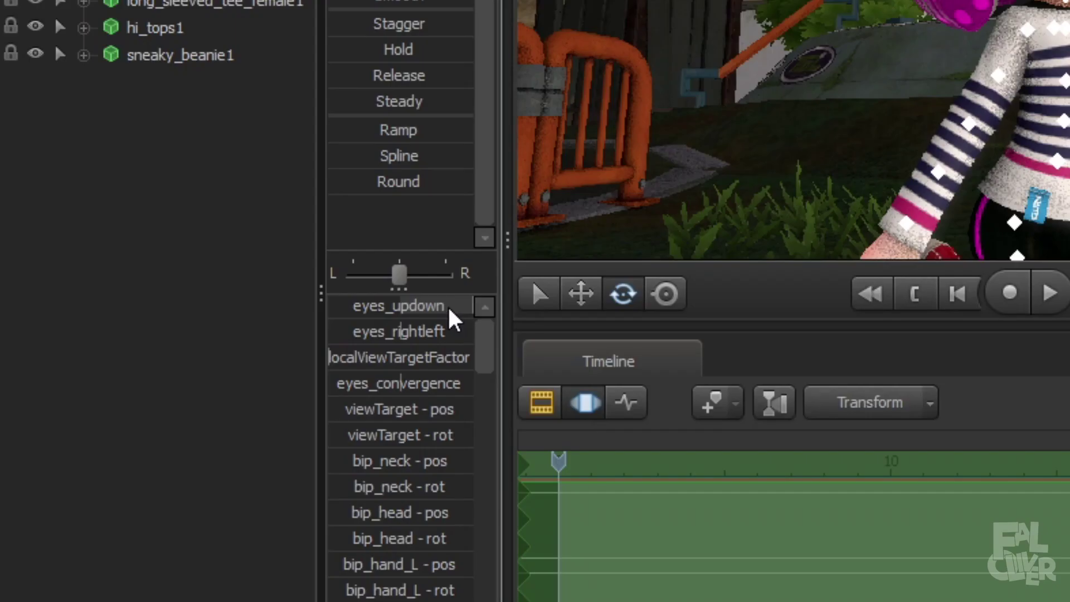
Step: Adjust eyes_updown and eyes_rightleft so the inkling girl looks toward the camera
left_click_drag(448, 309, 393, 321)
left_click_drag(369, 332, 362, 332)
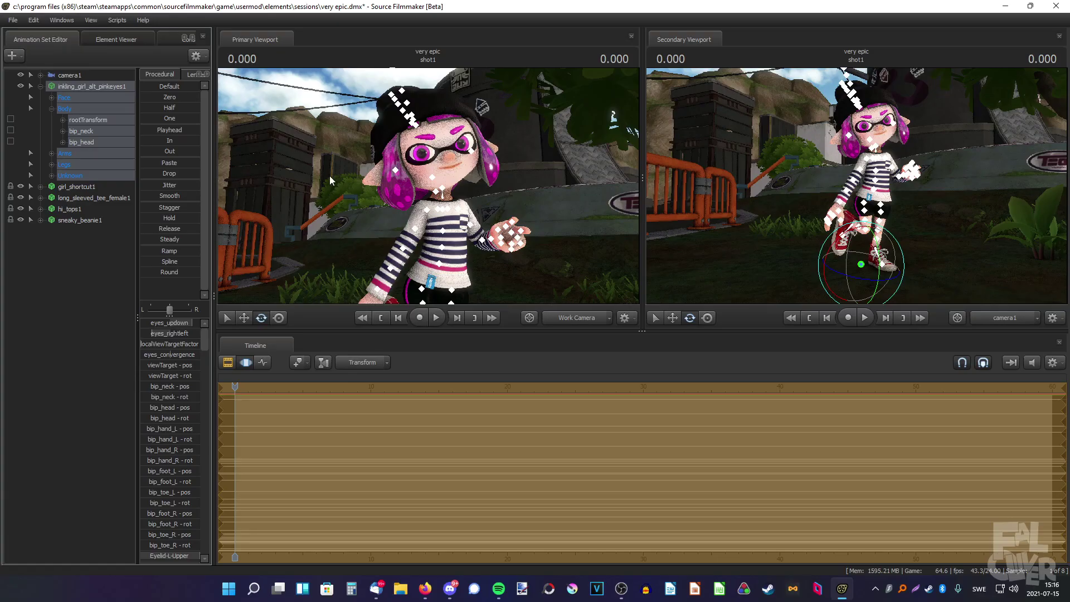
left_click_drag(329, 175, 337, 182)
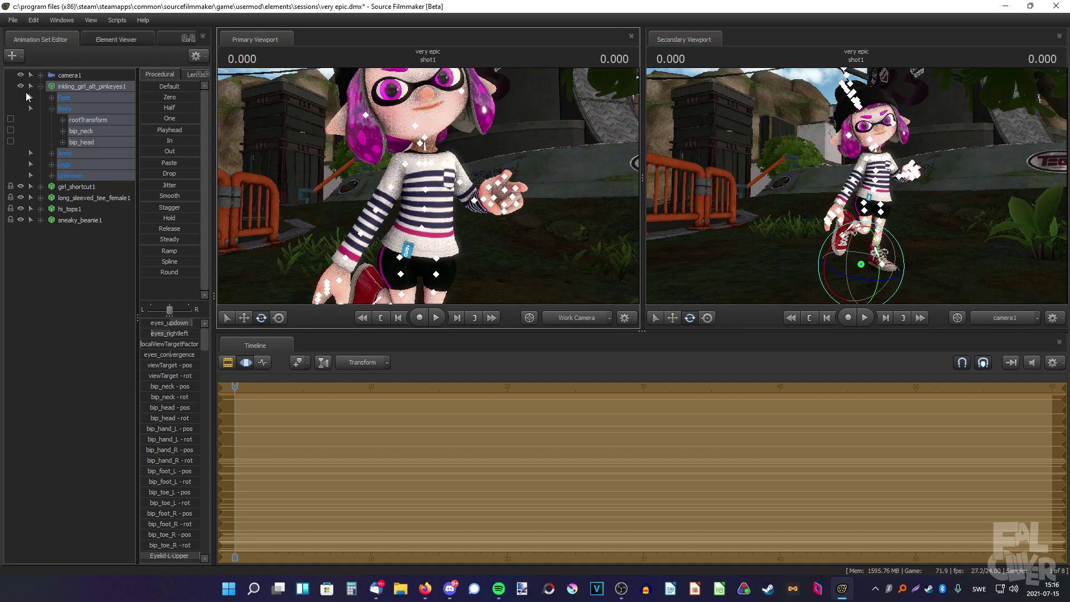
Step: Reset the left arm by importing the idle sequence onto bip_hand_L and the left bones from bip_shoulder_L through the fingers
left_click(42, 87)
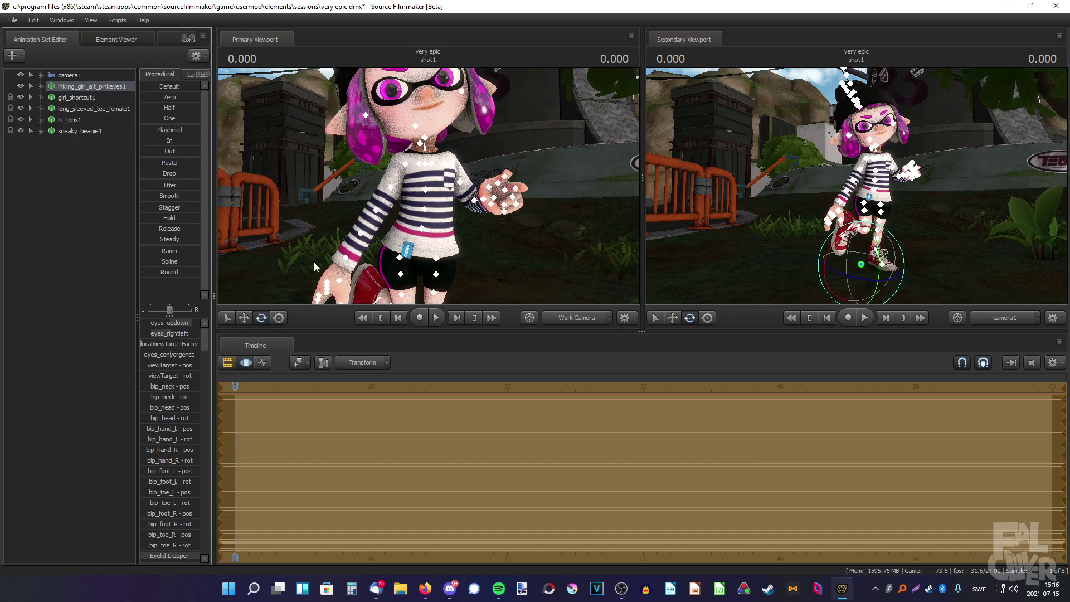
left_click(25, 174)
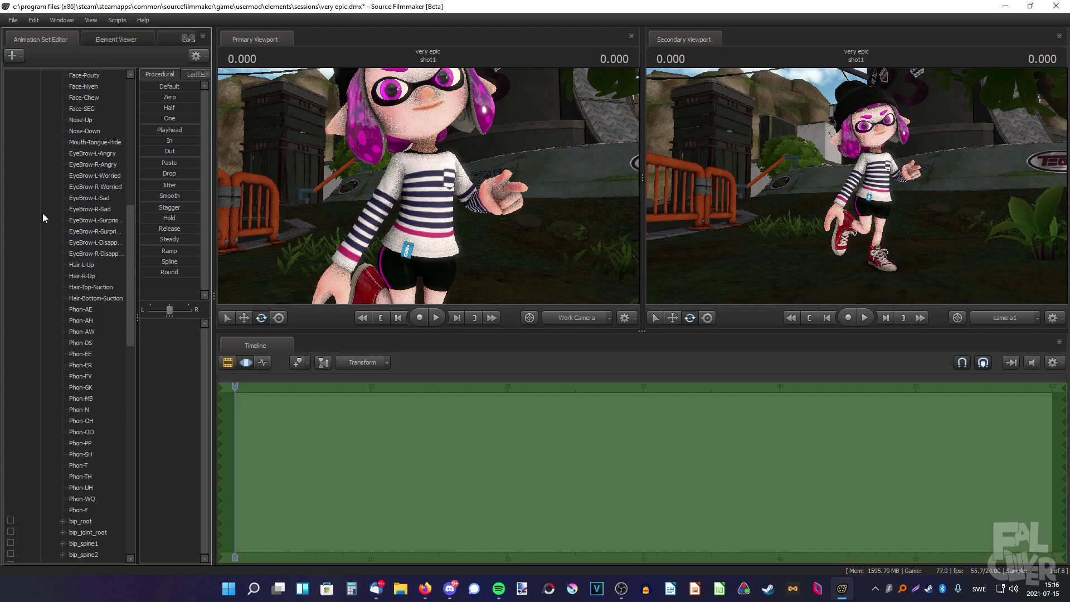
scroll(117, 242, "down", 12)
scroll(78, 283, "down", 3)
left_click_drag(84, 275, 89, 312)
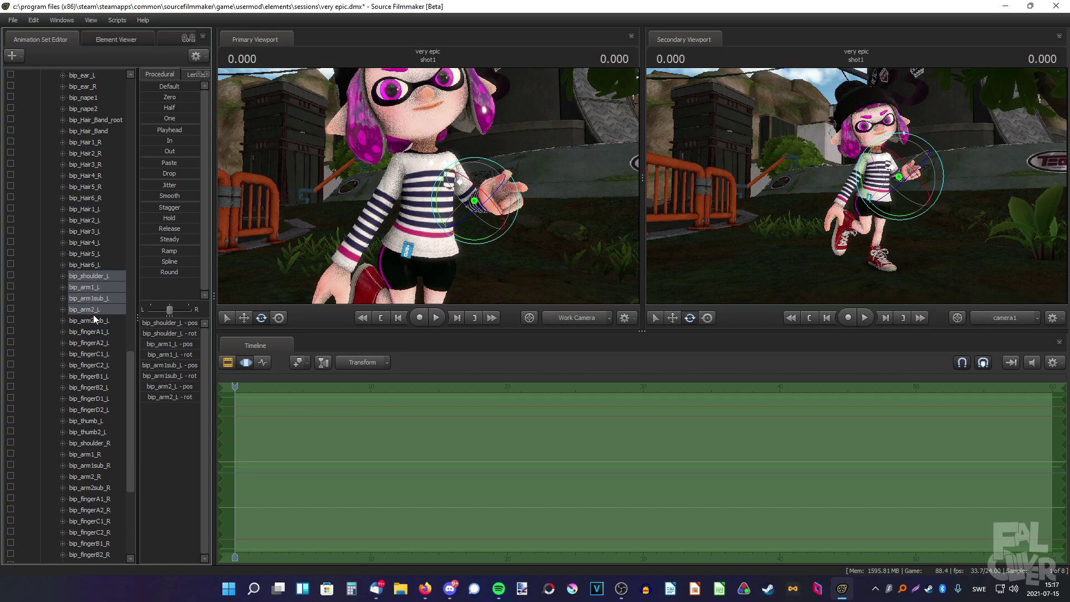
left_click(102, 407, "shift")
scroll(87, 290, "up", 15)
scroll(88, 240, "up", 3)
right_click(86, 165)
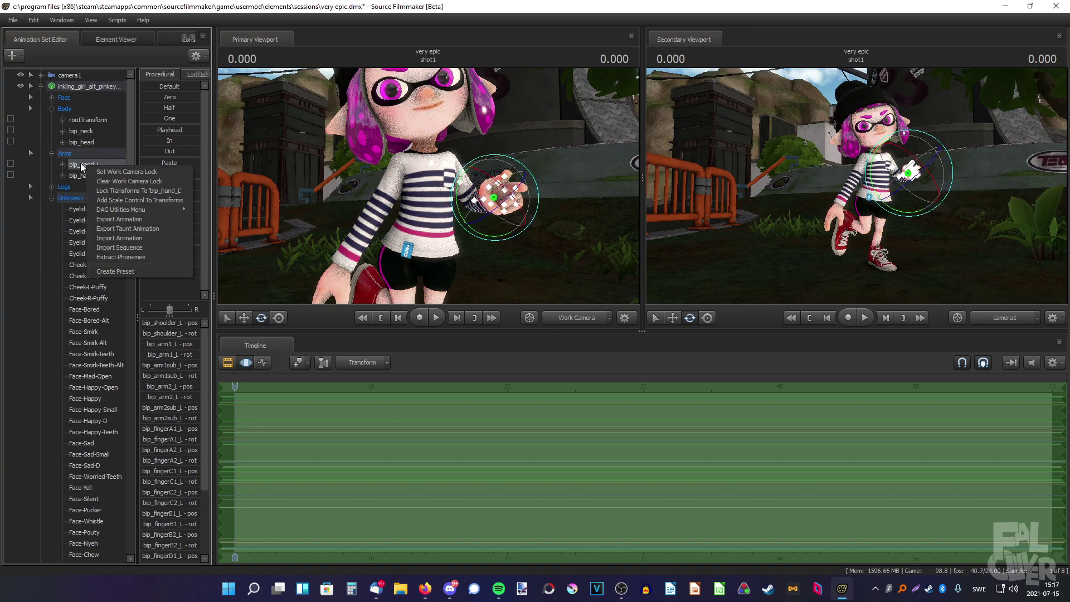
left_click(108, 248)
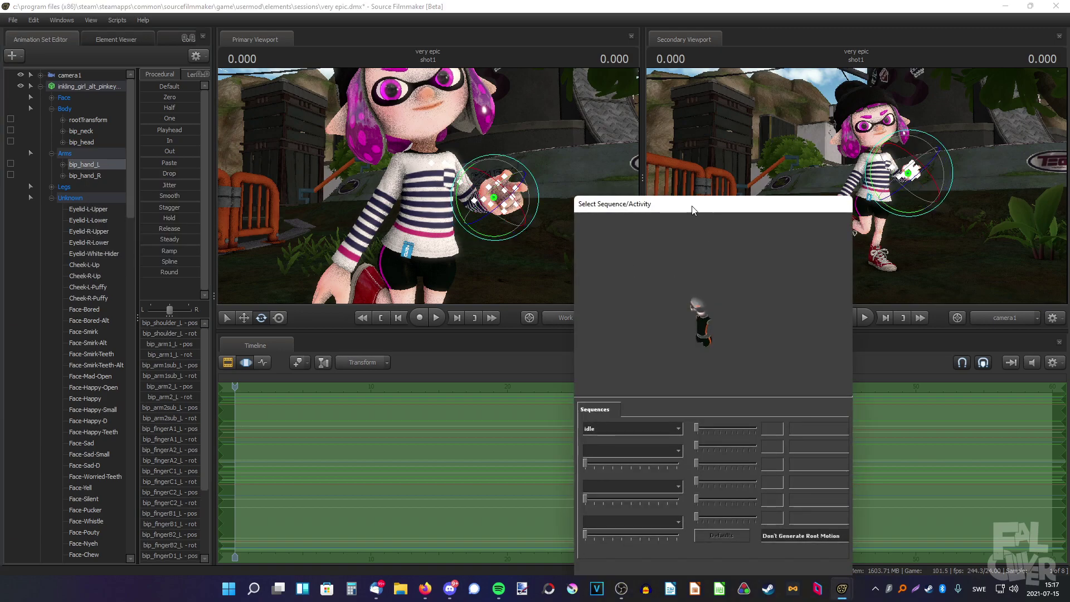
left_click_drag(693, 210, 464, 96)
left_click(551, 478)
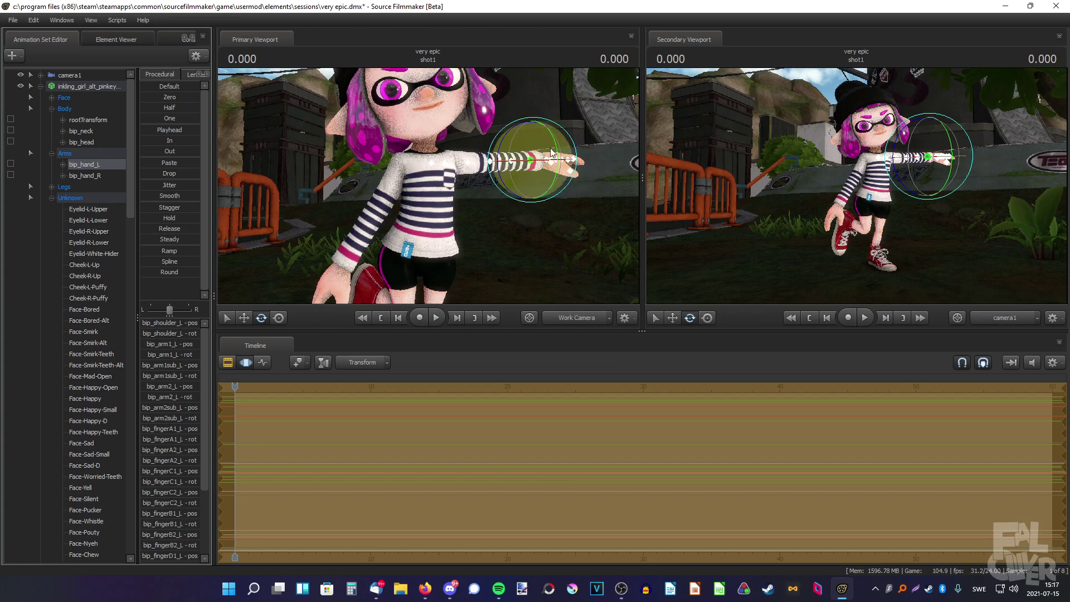
Step: Curl the right little finger toward the palm by rotating bip_fingerD1_R and bip_fingerD2_R
left_click(430, 190)
left_click_drag(428, 186, 390, 181)
left_click(94, 354)
left_click_drag(390, 181, 432, 195)
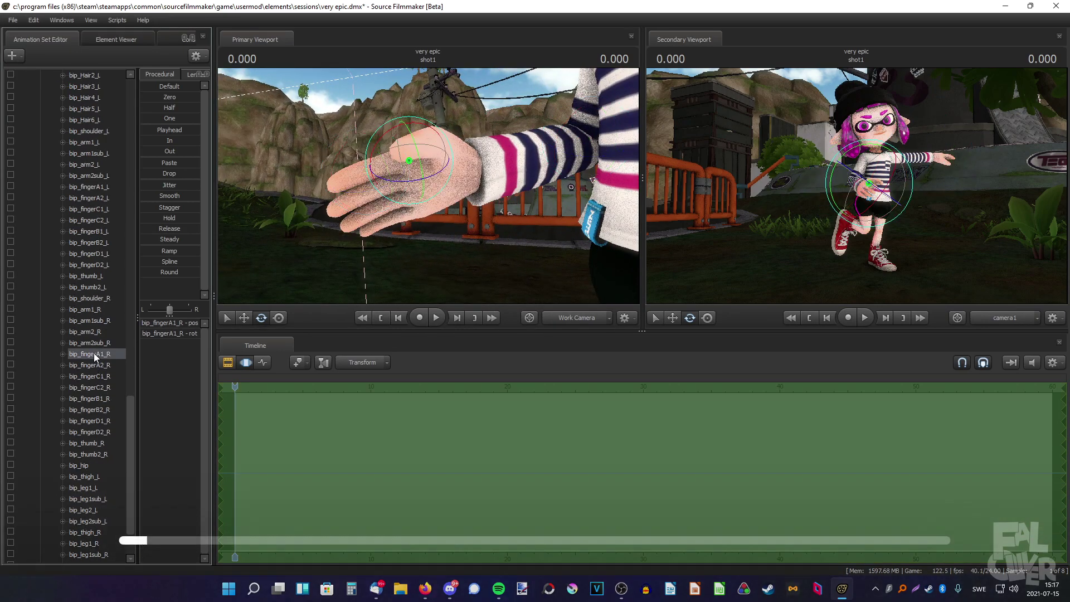
left_click(94, 421)
left_click_drag(518, 201, 532, 209)
left_click(94, 432)
left_click_drag(566, 247, 587, 220)
Step: Curl the neighbouring right finger by rotating bip_fingerC1_R and bip_fingerC2_R
left_click(94, 376)
left_click_drag(514, 172, 534, 149)
left_click(94, 387)
left_click_drag(565, 196, 423, 194)
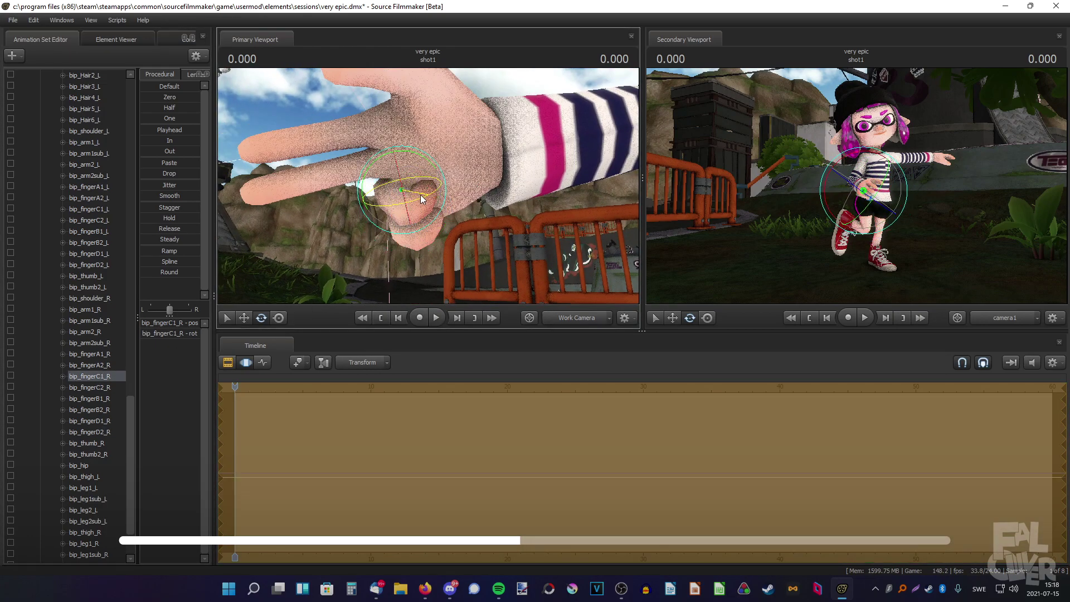
Step: Refine bip_fingerD1_R and rotate it together with bip_fingerC1_R to close both curled fingers against the right palm
left_click(421, 226)
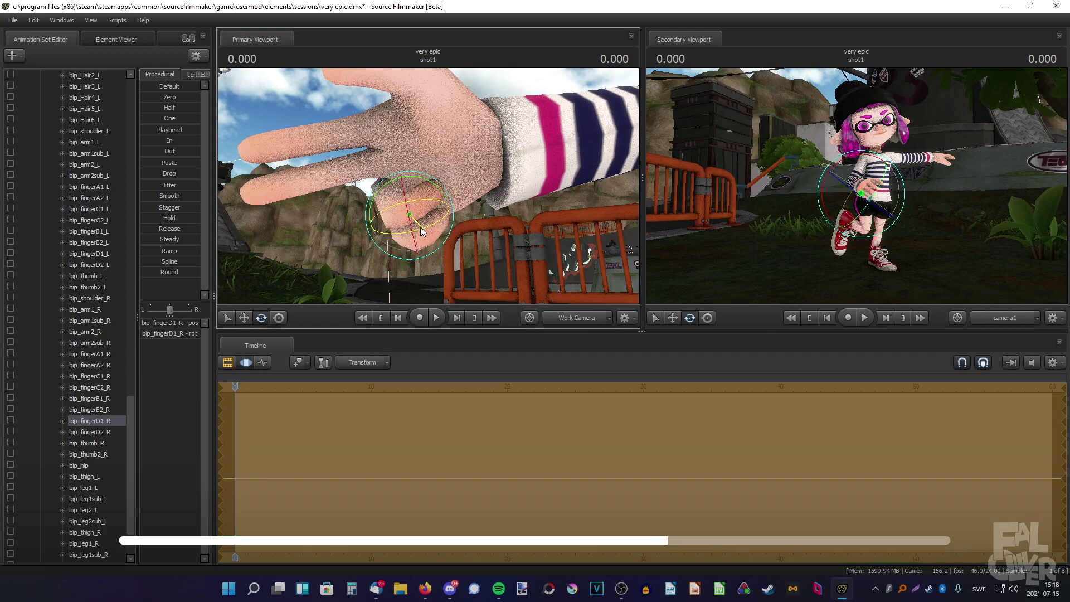
left_click_drag(357, 262, 356, 279)
left_click(90, 376, "ctrl")
left_click_drag(428, 184, 438, 196)
mouse_move(438, 196)
left_mouse_down()
mouse_move(435, 239)
mouse_move(429, 167)
mouse_move(428, 191)
left_mouse_up()
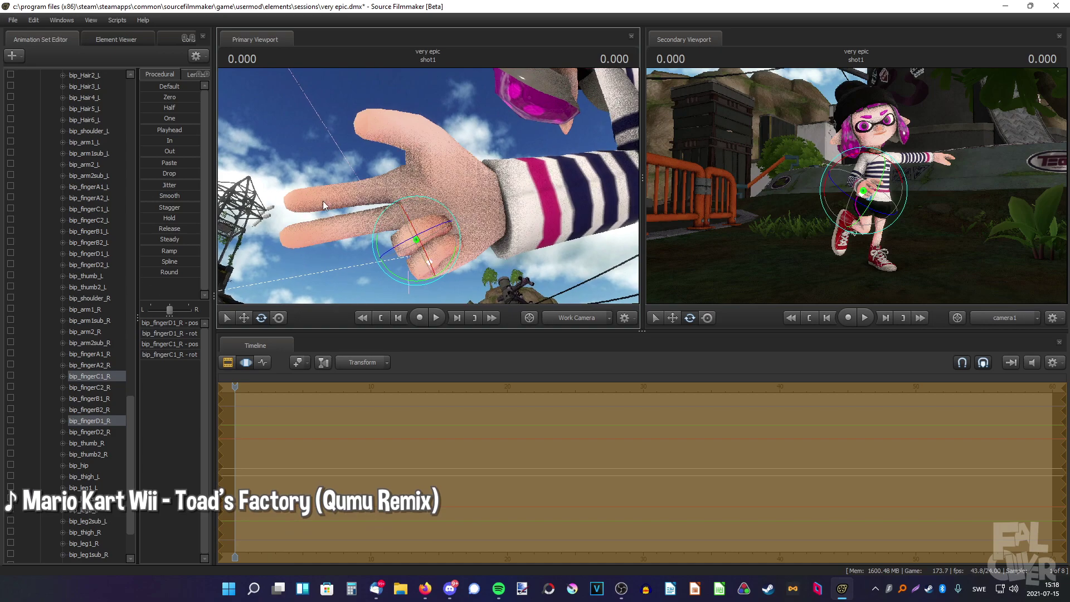
left_click_drag(367, 151, 427, 189)
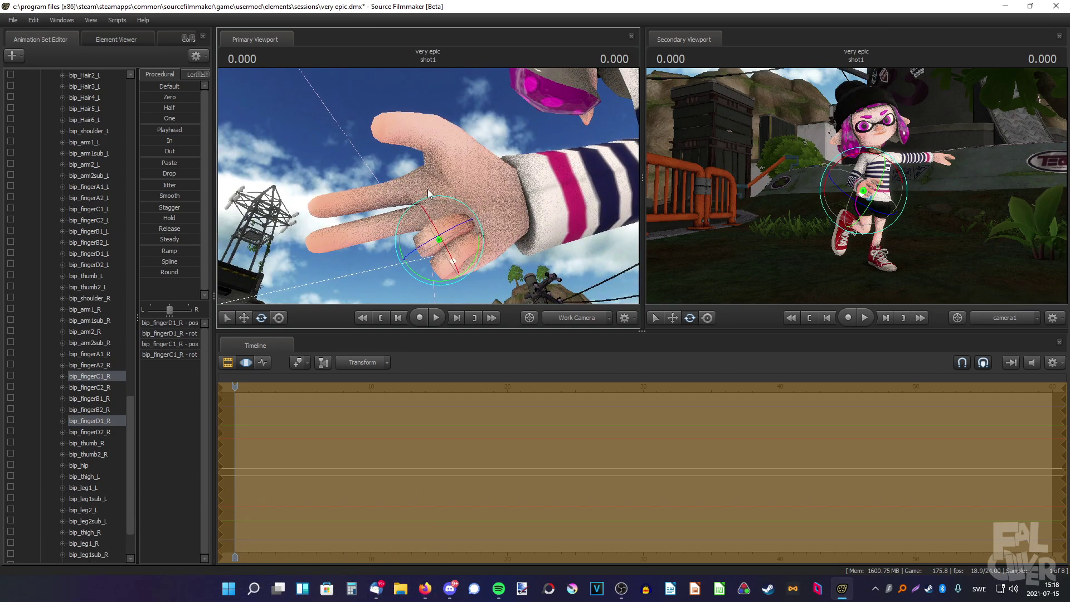
Step: Finish posing the right hand with bip_thumb_R and bip_fingerB1_R, and save the session
left_click(103, 443)
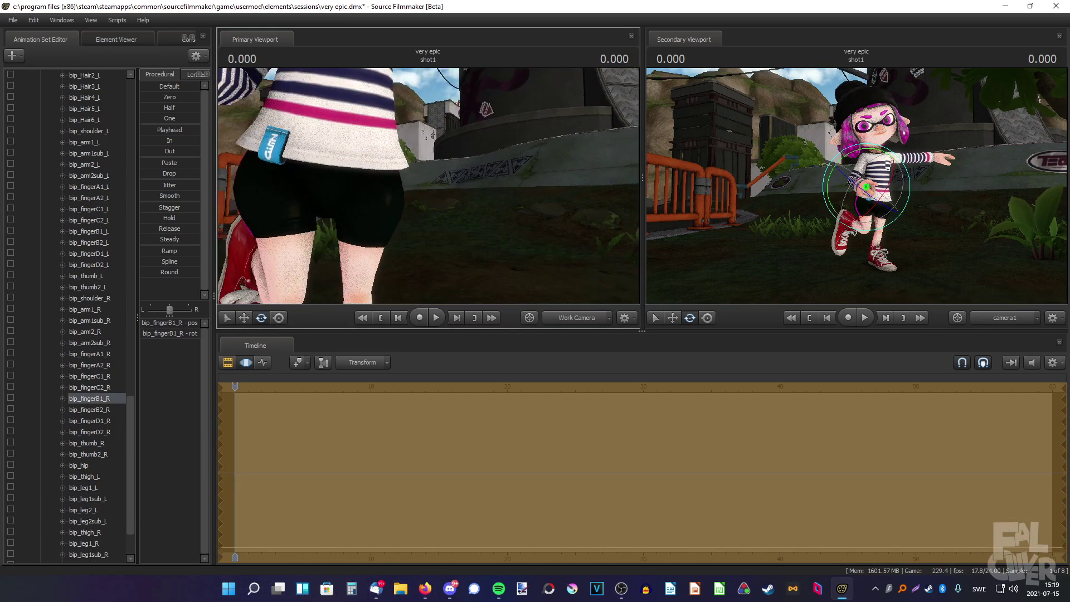
mouse_move(428, 186)
left_mouse_down()
mouse_move(412, 167)
mouse_move(429, 186)
left_mouse_up()
key("ctrl+s")
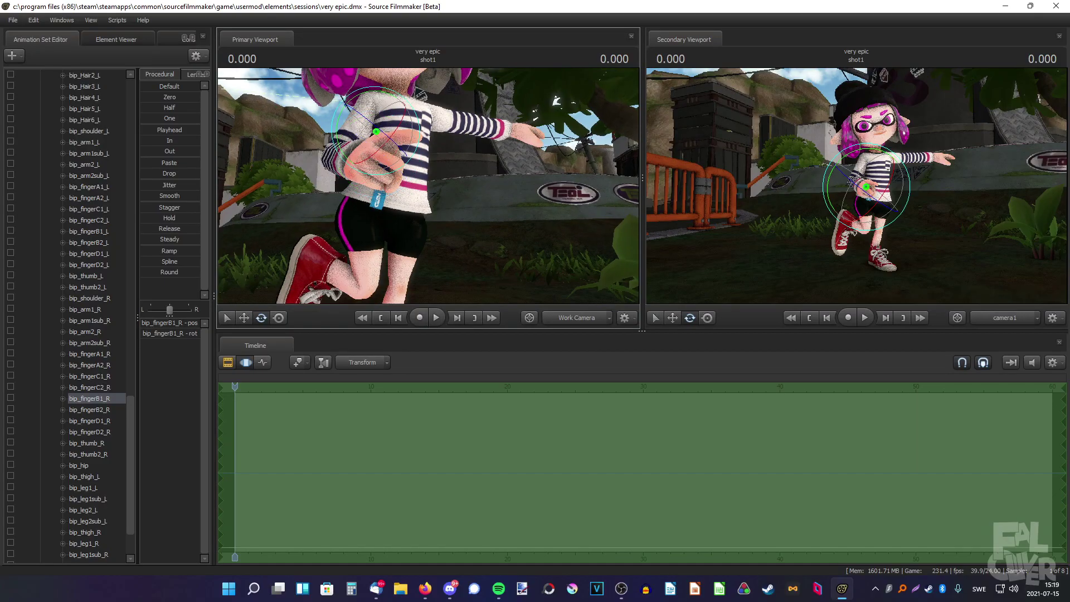
Step: Raise the right arm so the peace-sign hand sits beside the face by rotating bip_arm1_R and bip_arm2_R
mouse_move(428, 186)
left_mouse_down()
mouse_move(434, 195)
mouse_move(421, 181)
left_mouse_up()
left_click(112, 308)
left_click_drag(422, 139, 433, 152)
left_click(86, 332)
left_click_drag(380, 193, 436, 162)
left_click(90, 342)
left_click(86, 309)
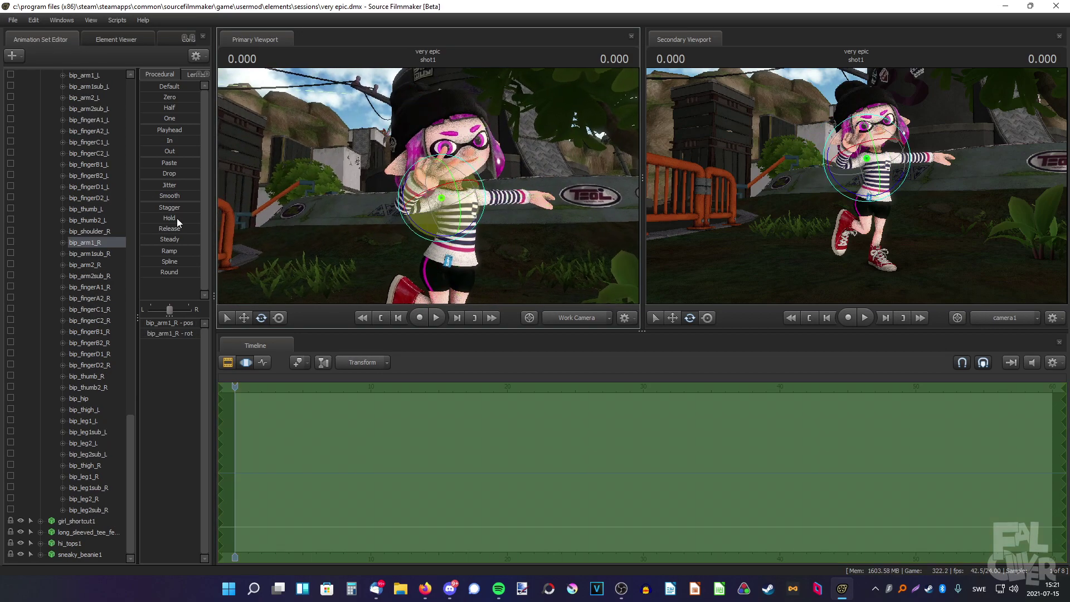
Step: Reposition camera1 slightly to reframe the full-body shot of the inkling
left_click(88, 78)
mouse_move(880, 185)
left_mouse_down()
mouse_move(884, 207)
mouse_move(884, 186)
left_mouse_up()
key("w")
key("w")
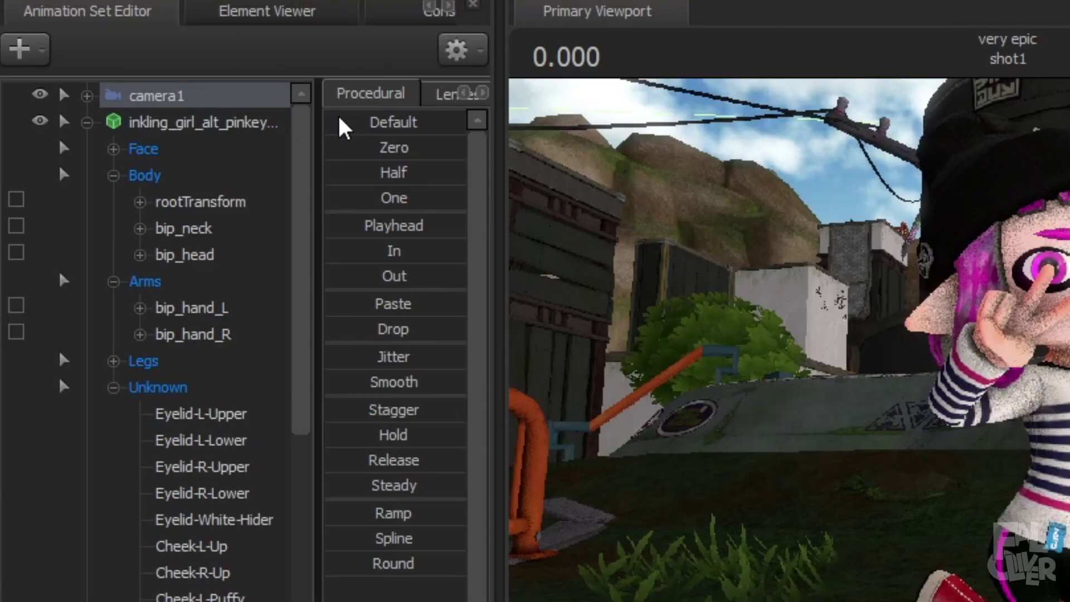
left_click(189, 75)
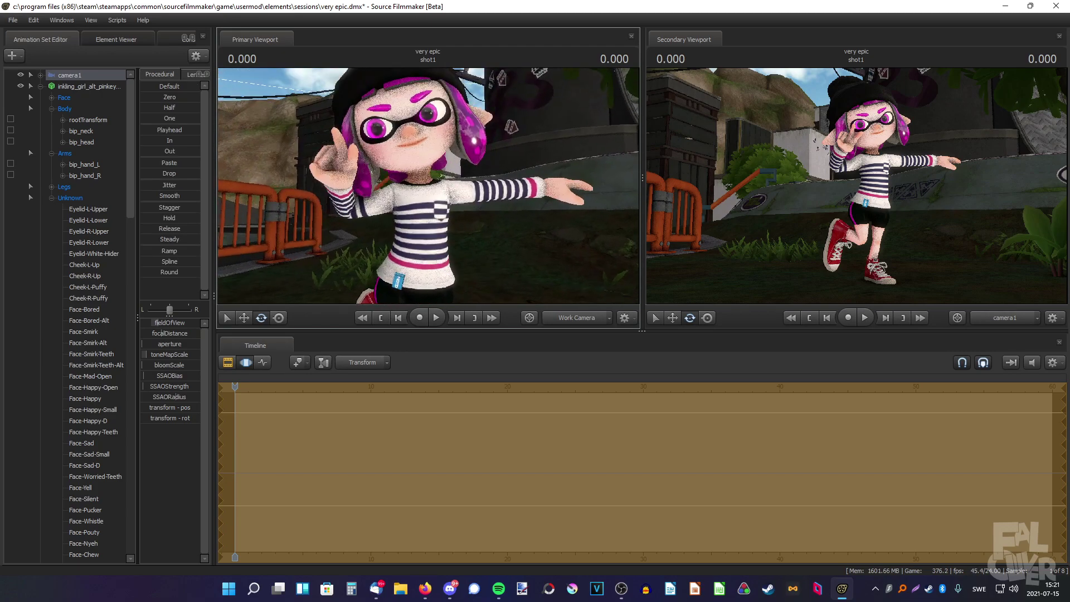
Step: Lower the outstretched left arm toward her side by rotating bip_arm1_L
scroll(75, 236, "down", 15)
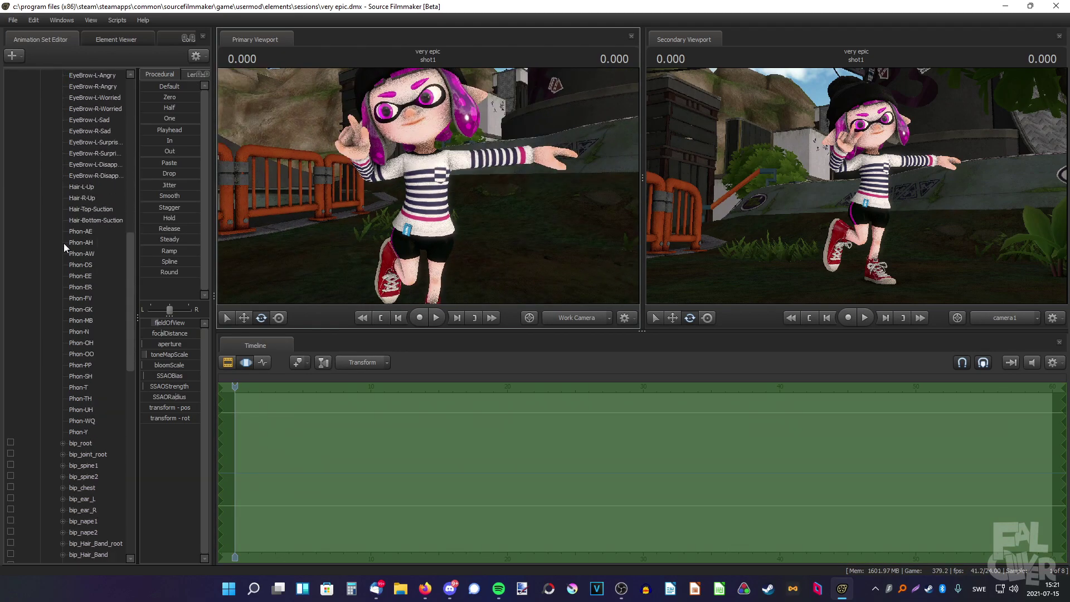
left_click(83, 242)
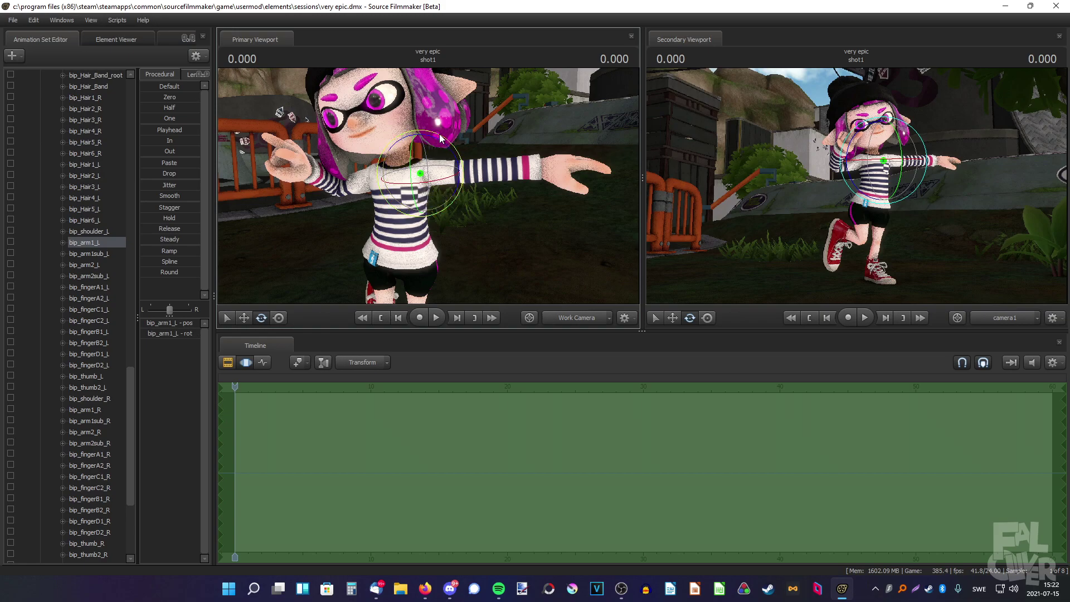
left_click_drag(428, 186, 524, 170)
left_click(260, 318)
mouse_move(411, 172)
left_mouse_down()
mouse_move(397, 157)
mouse_move(429, 167)
left_mouse_up()
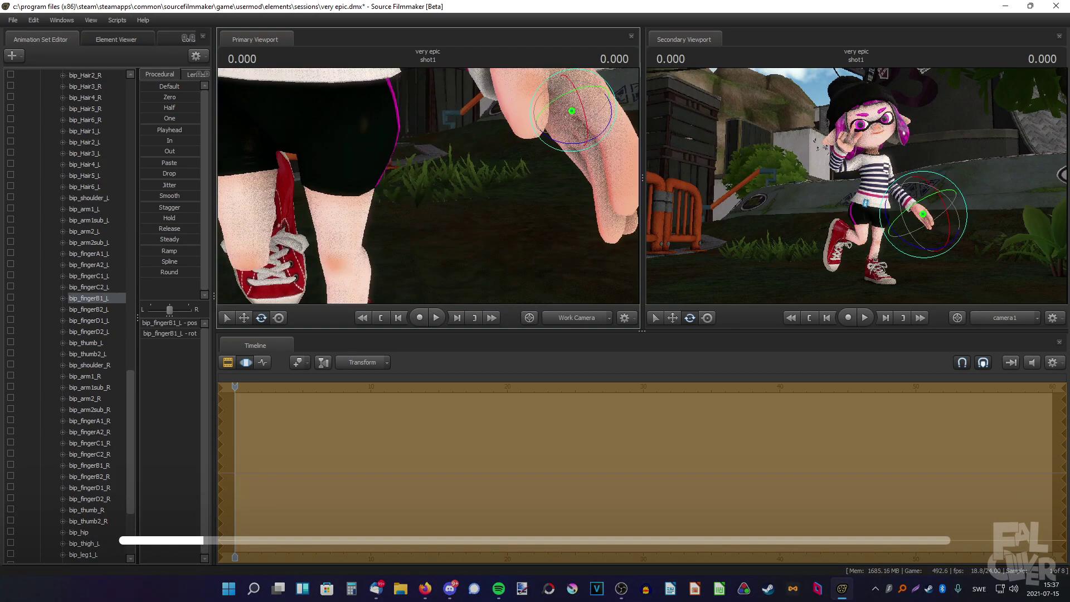
Step: Bend the left hand's fingers into a relaxed pose using bip_fingerC1_L, bip_fingerC2_L, bip_fingerD1_L and bip_fingerD2_L
left_click(90, 276)
left_click_drag(428, 186, 512, 185)
left_click(92, 287)
left_click(99, 320)
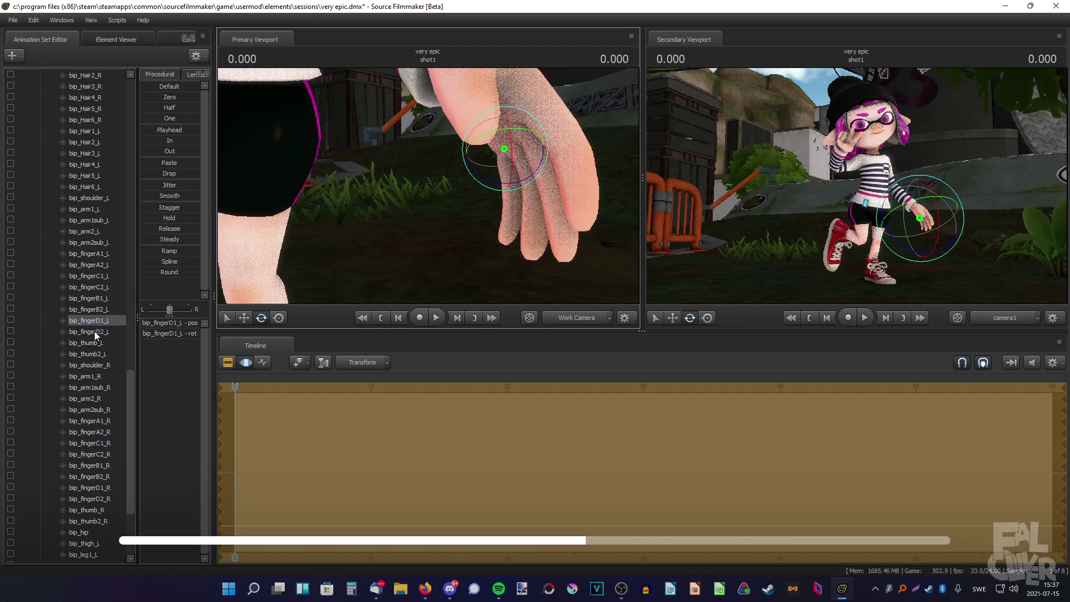
left_click(98, 331)
left_click_drag(509, 237, 515, 235)
left_click(98, 320)
left_click_drag(541, 169, 540, 177)
left_click_drag(428, 186, 428, 167)
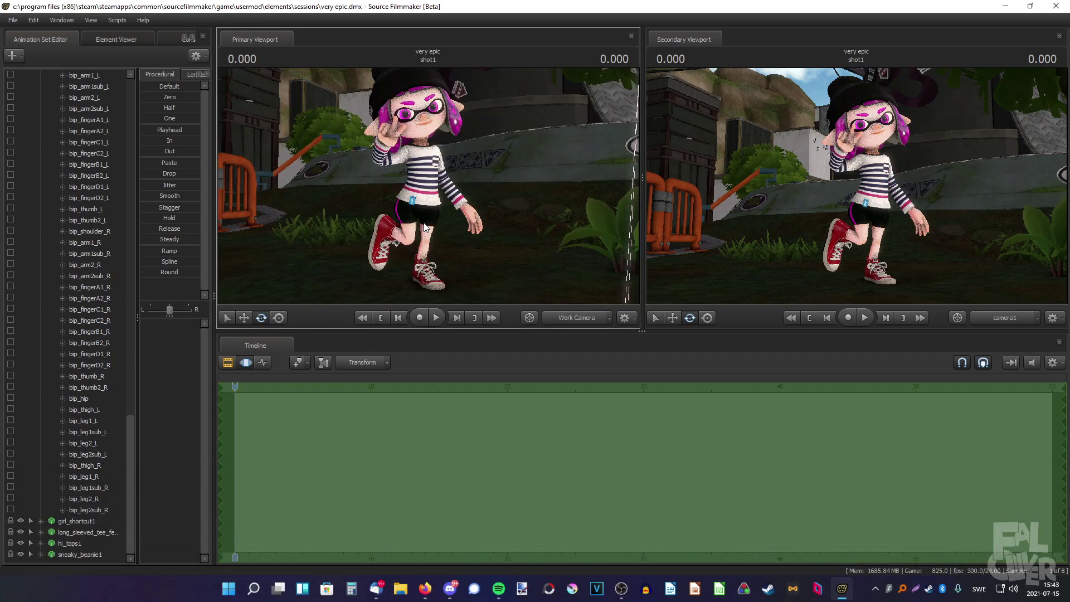
Step: Close the inkling's right eye into a wink by setting Eyelid-R-Upper and Eyelid-R-Lower to their minimum
left_click_drag(438, 190, 441, 172)
key("w")
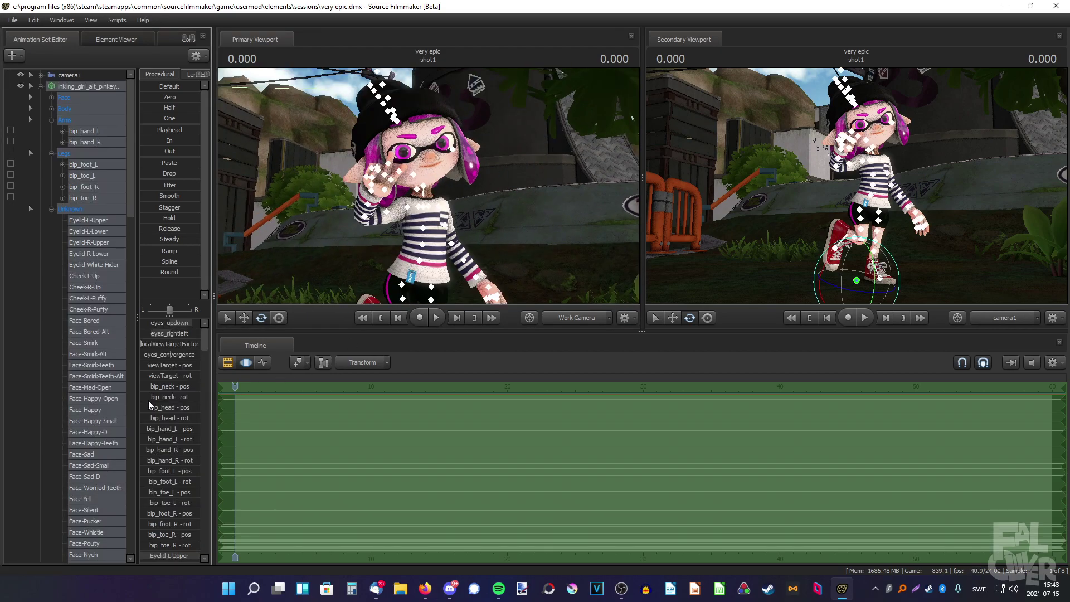
scroll(150, 399, "down", 12)
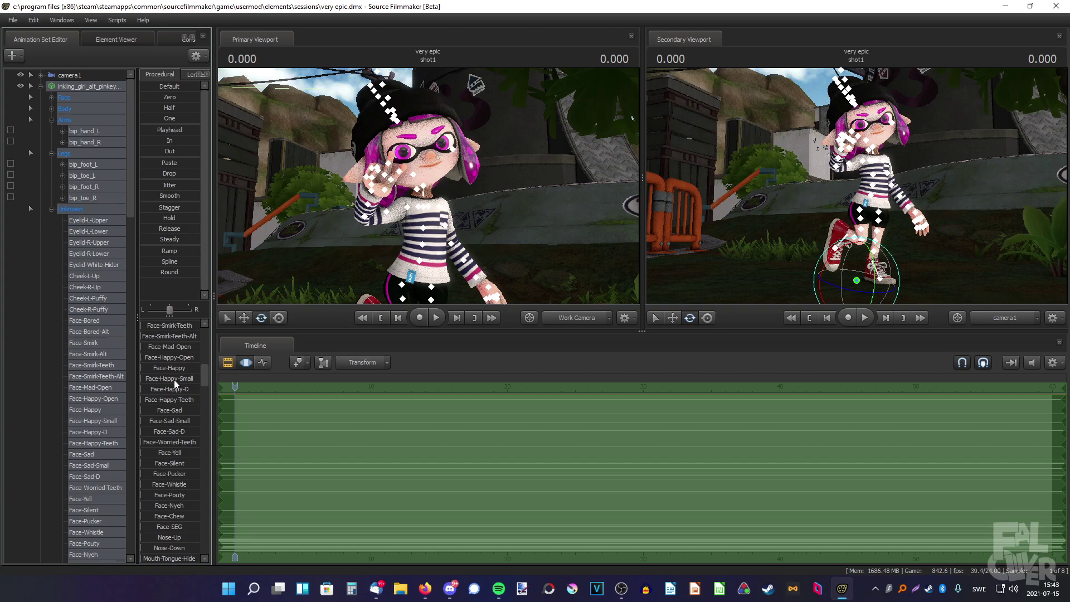
scroll(174, 380, "up", 7)
left_click_drag(188, 423, 143, 443)
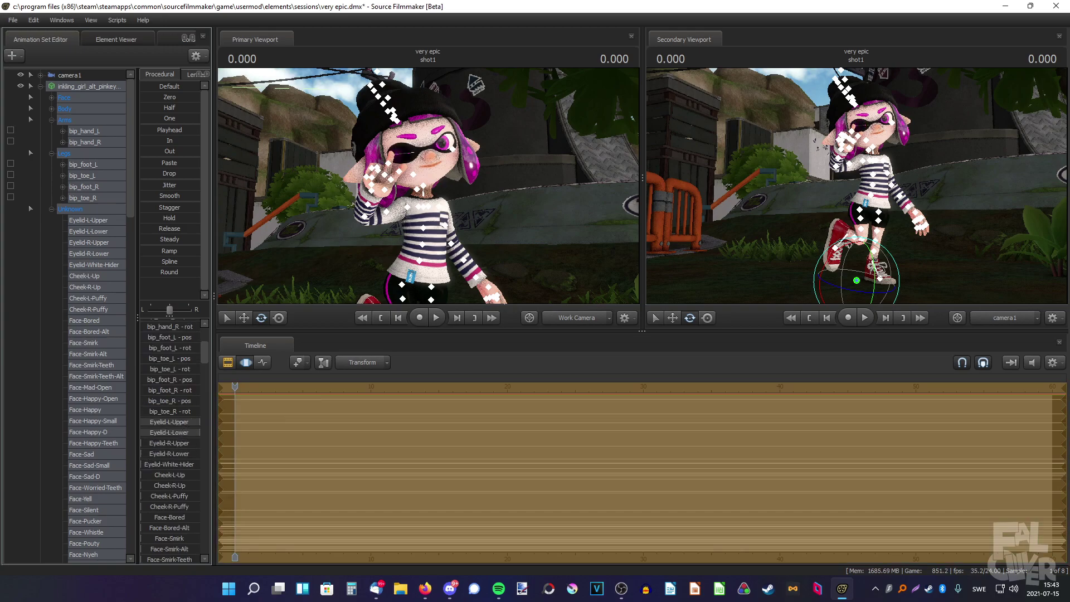
Step: Adjust the face sliders, including Face-Happy-Small, to give the inkling a slightly open-mouthed smile
scroll(194, 404, "down", 12)
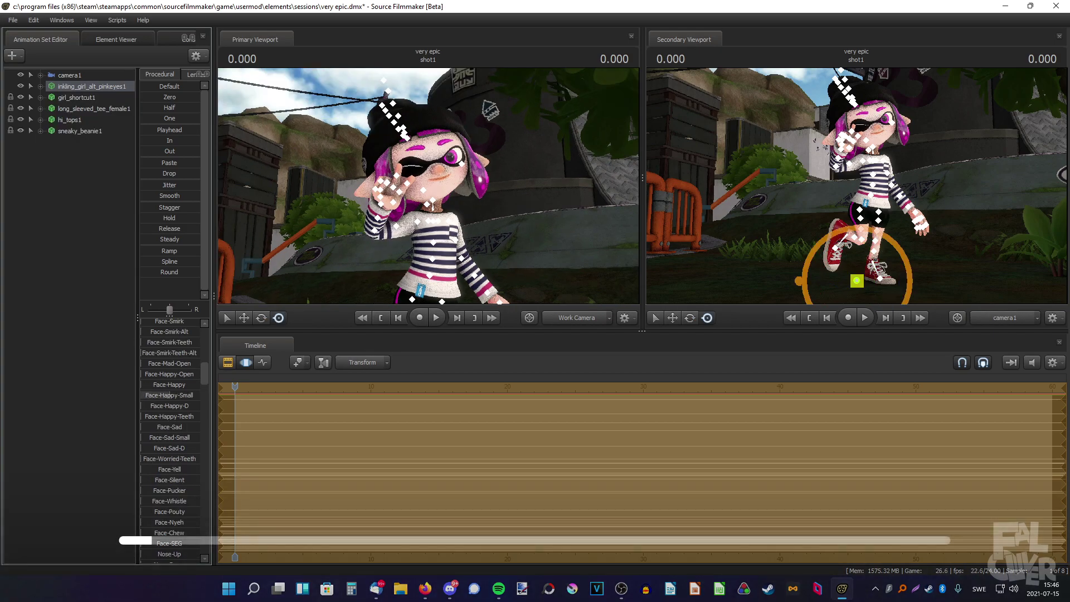
scroll(178, 456, "up", 3)
left_click_drag(155, 431, 181, 432)
left_click_drag(268, 268, 279, 262)
key("w")
scroll(180, 428, "down", 2)
scroll(178, 434, "down", 3)
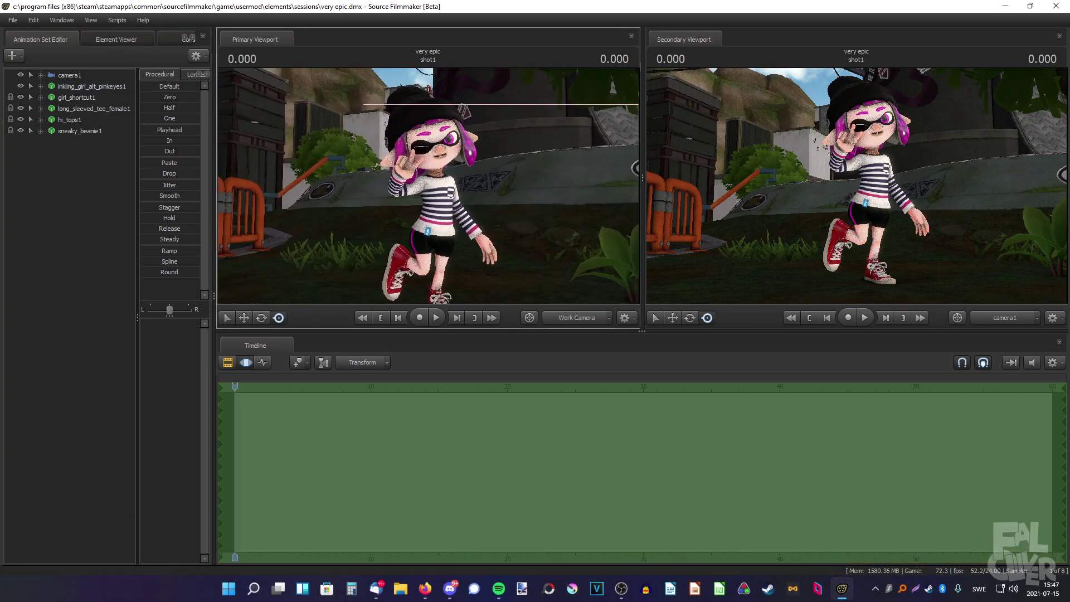
Step: Refine the raised right leg by rotating bip_thigh_R on the inkling model
left_click_drag(357, 184, 335, 217)
left_click(41, 87)
scroll(89, 168, "down", 20)
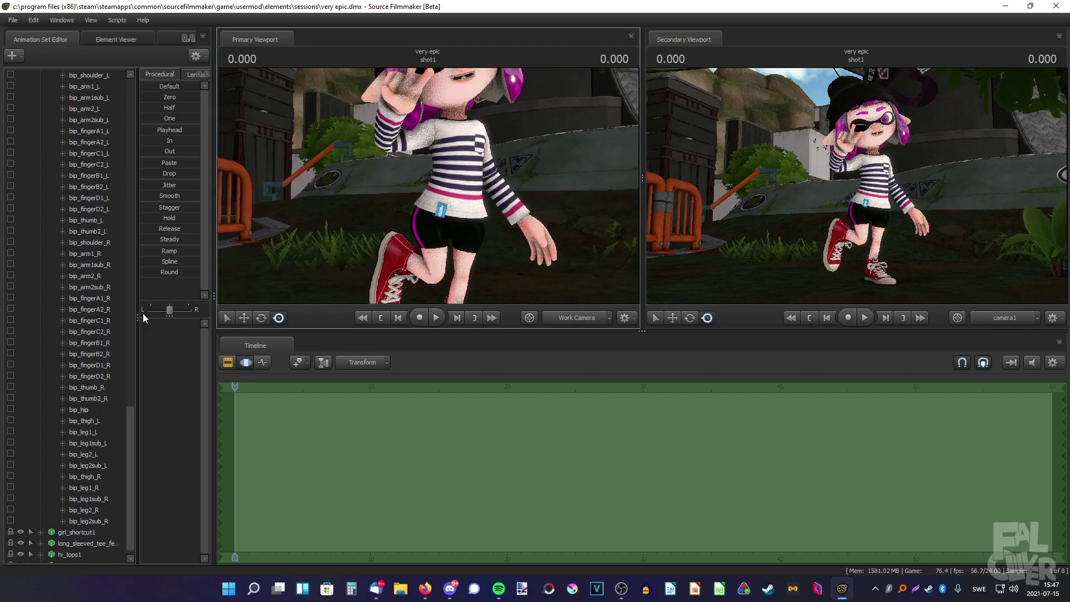
left_click(81, 476)
left_click_drag(381, 242, 368, 195)
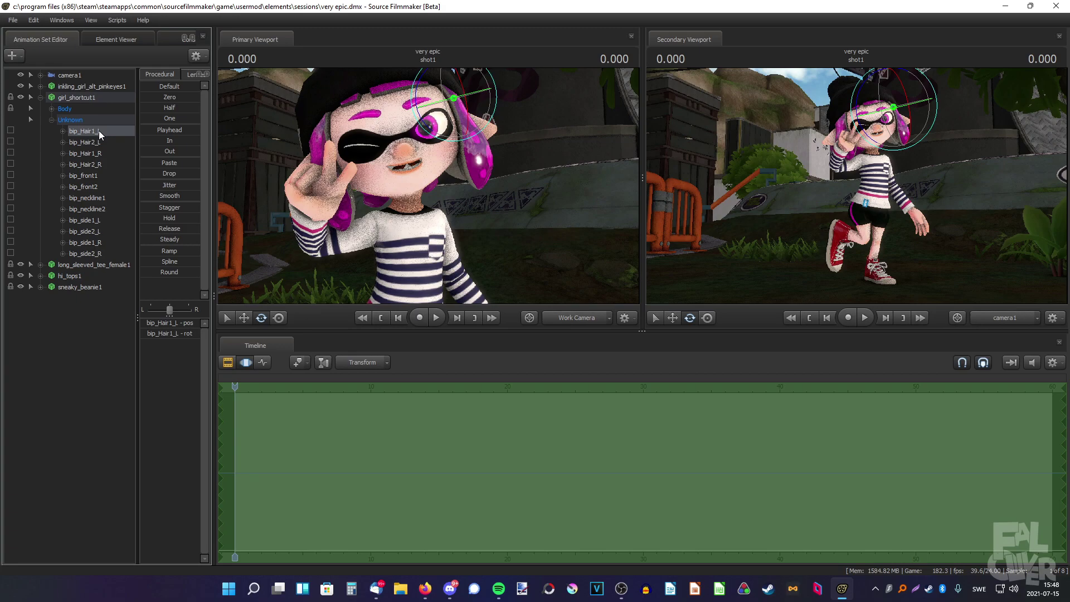
Step: Adjust the girl_shortcut1 hair, working through bip_Hair1_L, bip_Hair2_L and bip_Hair1_R
left_click(99, 130)
left_click(95, 142)
left_click(98, 153)
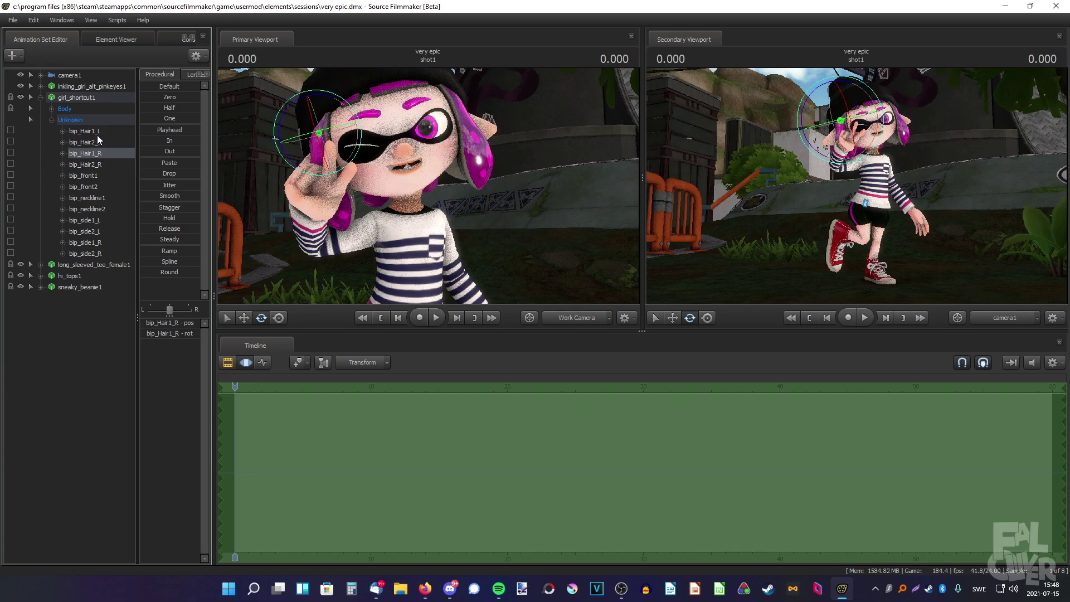
left_click(96, 133)
left_click(96, 141)
left_click_drag(413, 221, 424, 223)
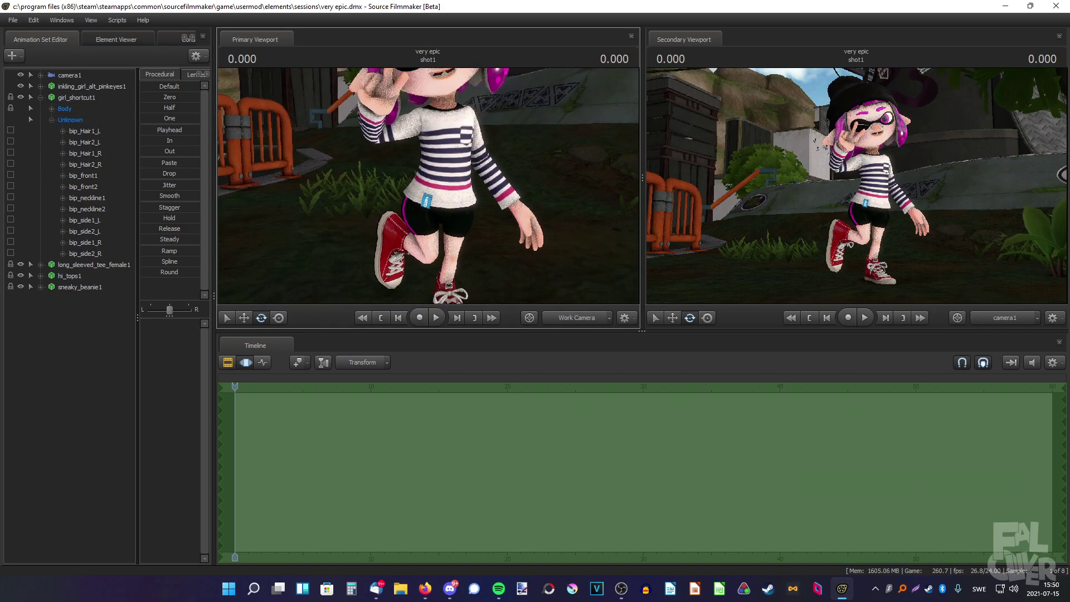
Step: Select camera1 together with inkling_girl_alt_pinkeyes1 and move both across the ground toward the tree
left_click_drag(430, 168, 435, 118)
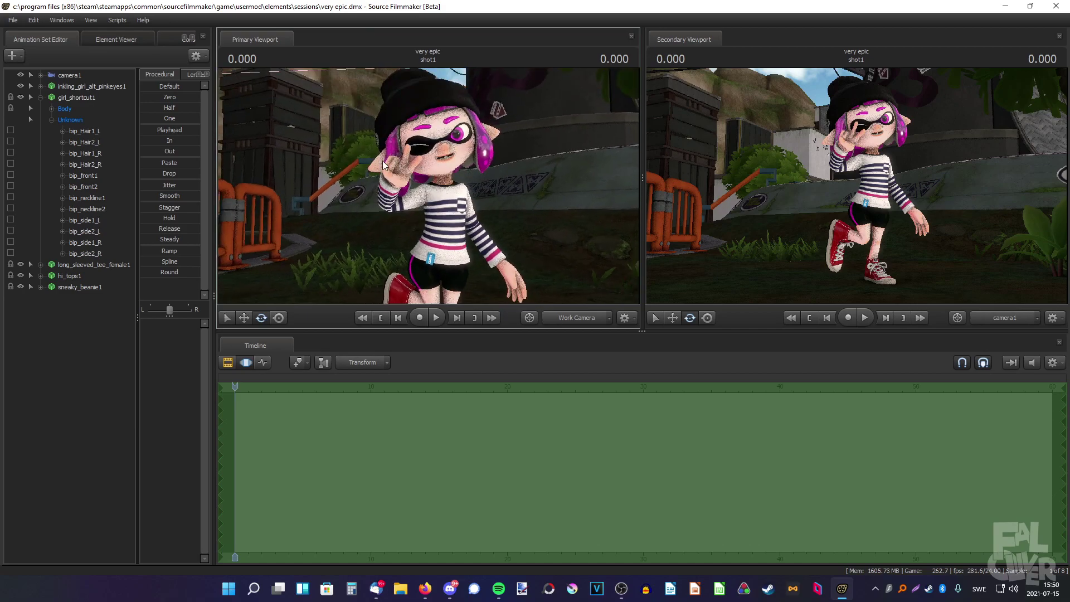
left_click_drag(412, 161, 543, 229)
left_click(40, 98)
left_click_drag(391, 223, 376, 255)
left_click(81, 85)
left_click(244, 319)
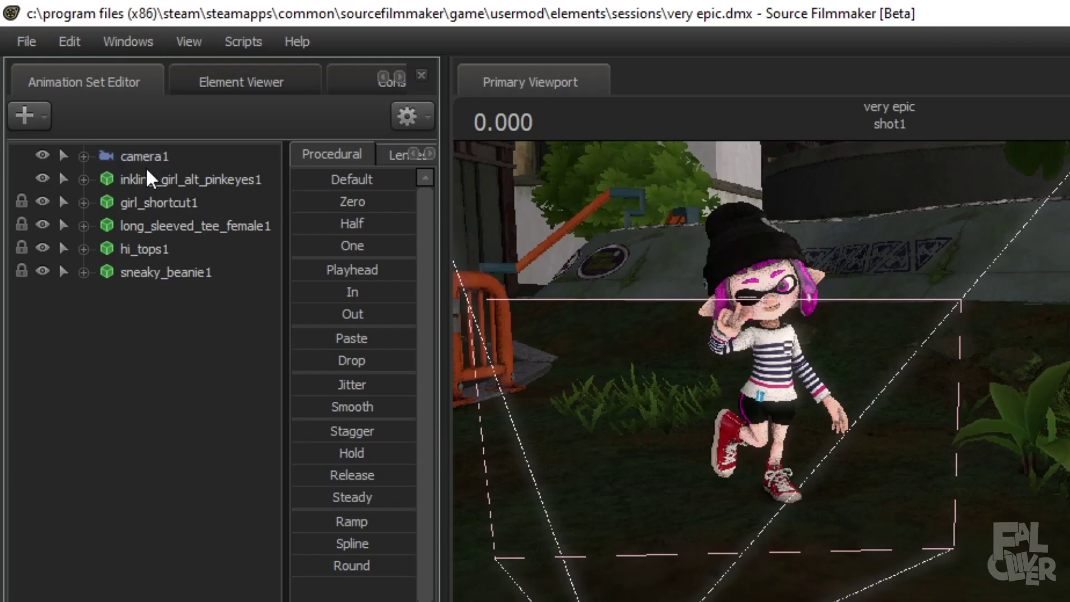
left_click(148, 158)
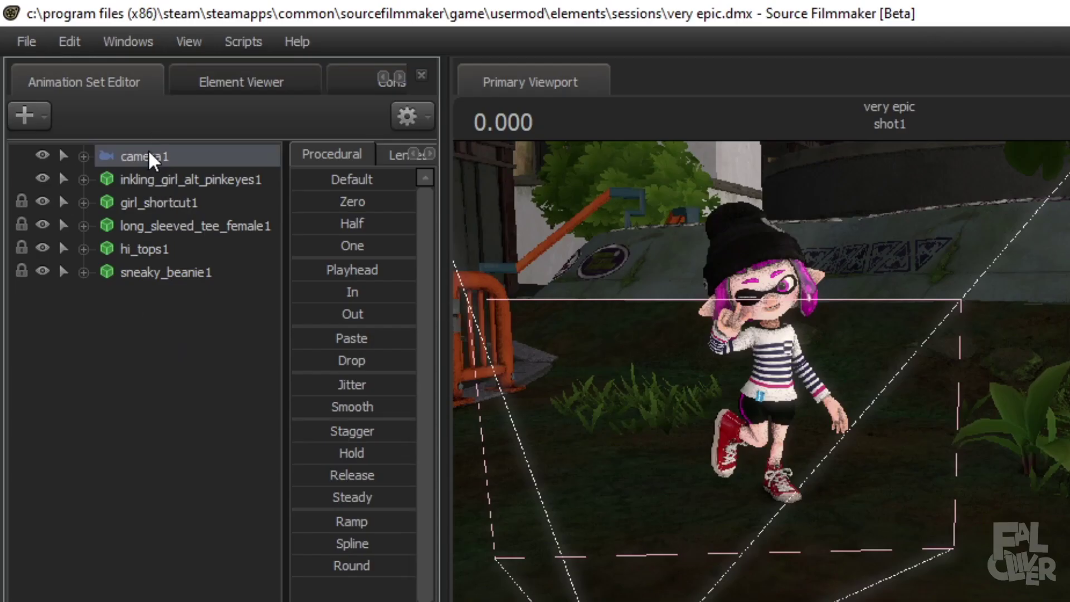
left_click(174, 182, "ctrl")
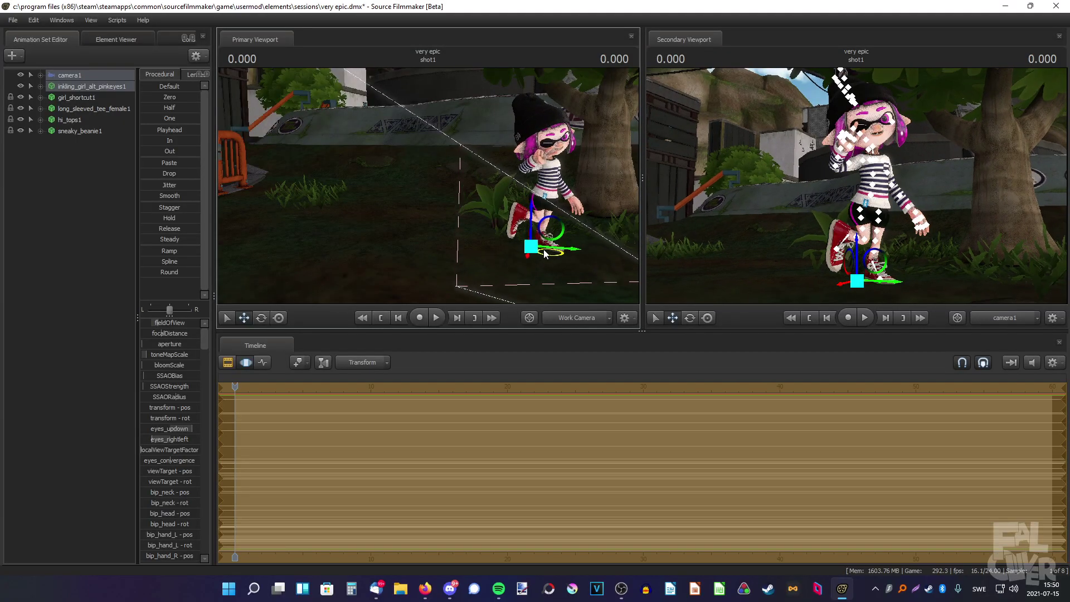
left_click_drag(545, 254, 509, 231)
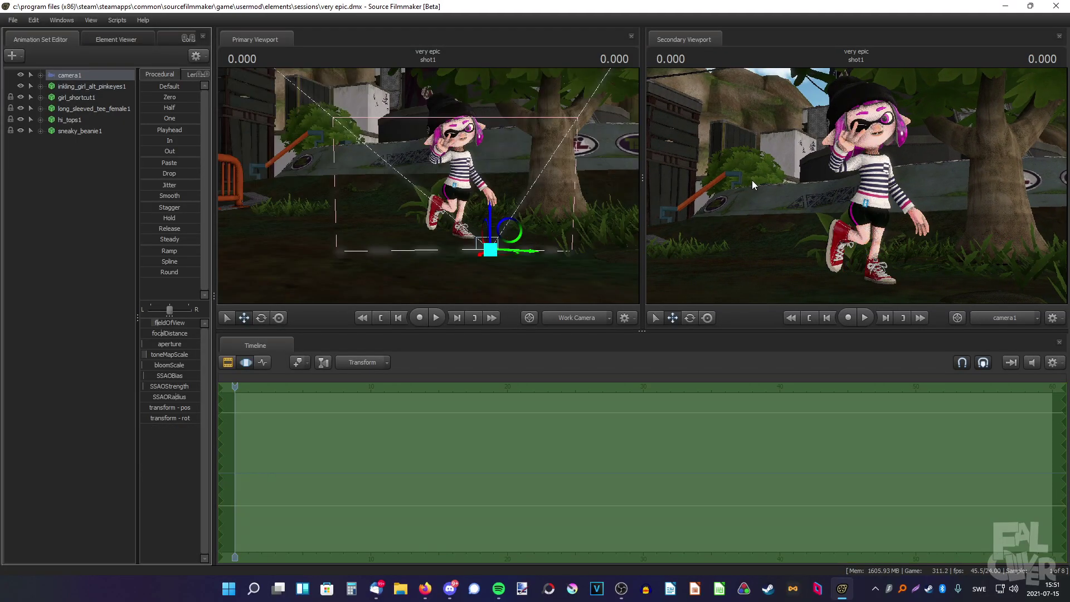
Step: Reposition and turn camera1 to frame the inkling with the tree beside her
left_click_drag(747, 175, 729, 180)
key("w")
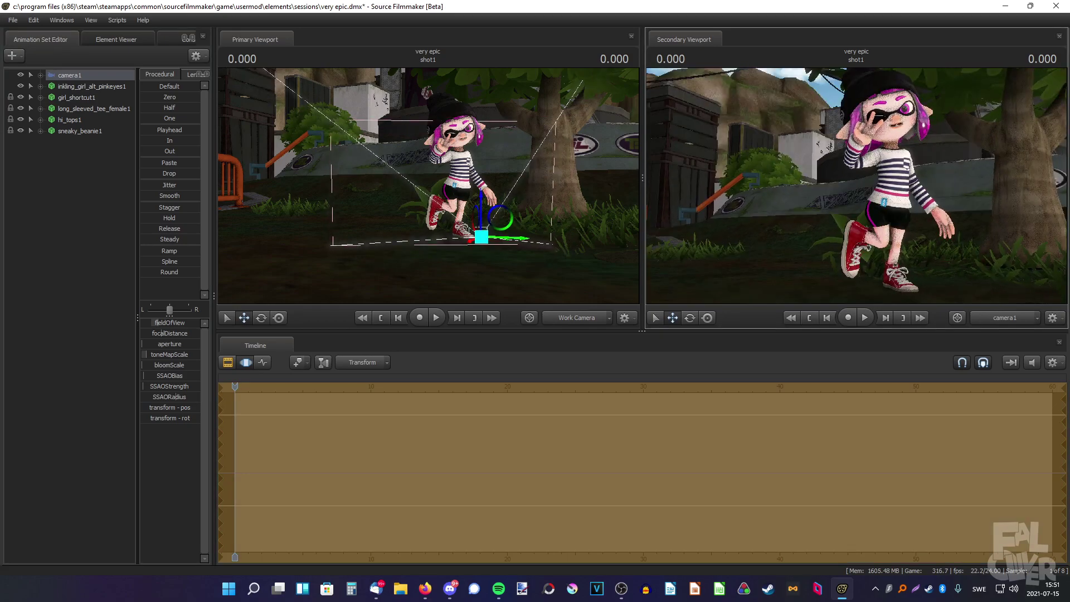
mouse_move(729, 180)
left_mouse_down()
mouse_move(758, 180)
mouse_move(743, 183)
left_mouse_up()
key("d")
key("a")
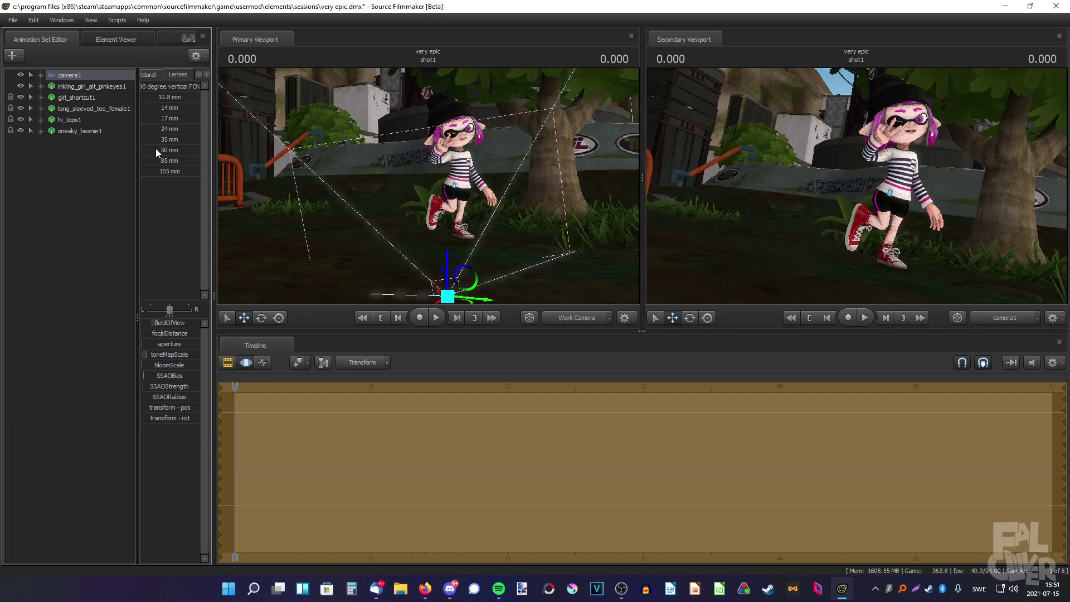
Step: Set camera1's lens to 50 mm
left_click(158, 150)
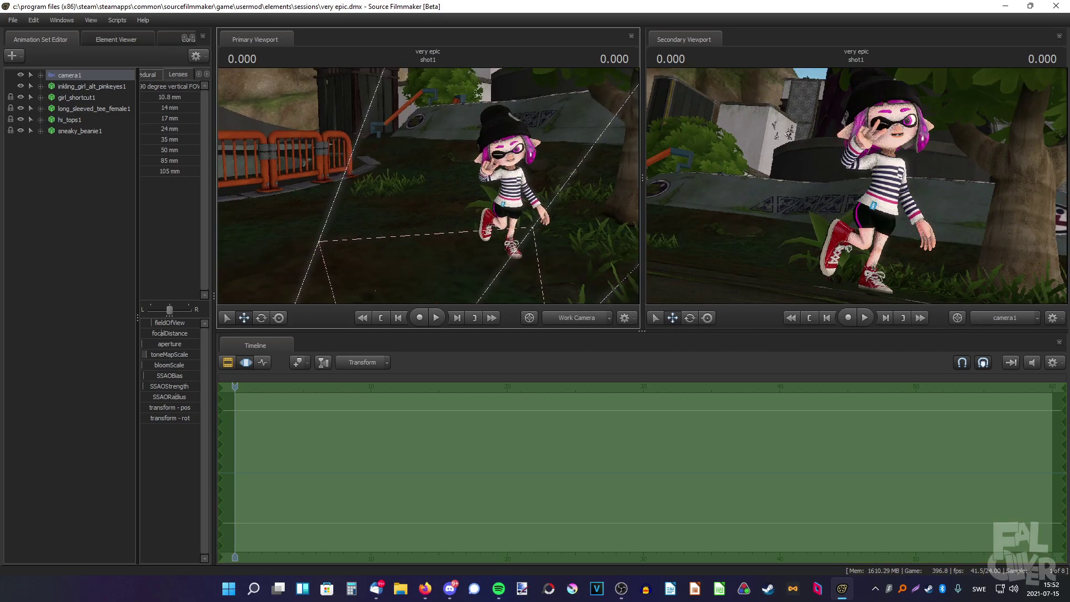
key("w")
mouse_move(228, 133)
left_mouse_down()
mouse_move(241, 118)
mouse_move(221, 118)
left_mouse_up()
left_click(155, 75)
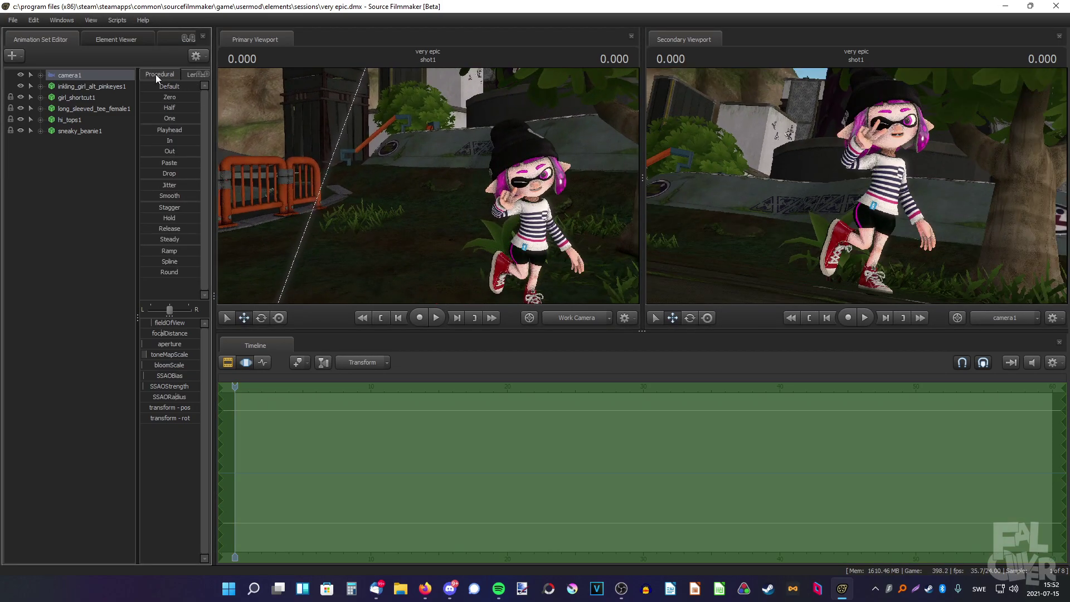
Step: Create an animation set for a new model, filtering the model files by "ink" and loading the inkground model
left_click(13, 56)
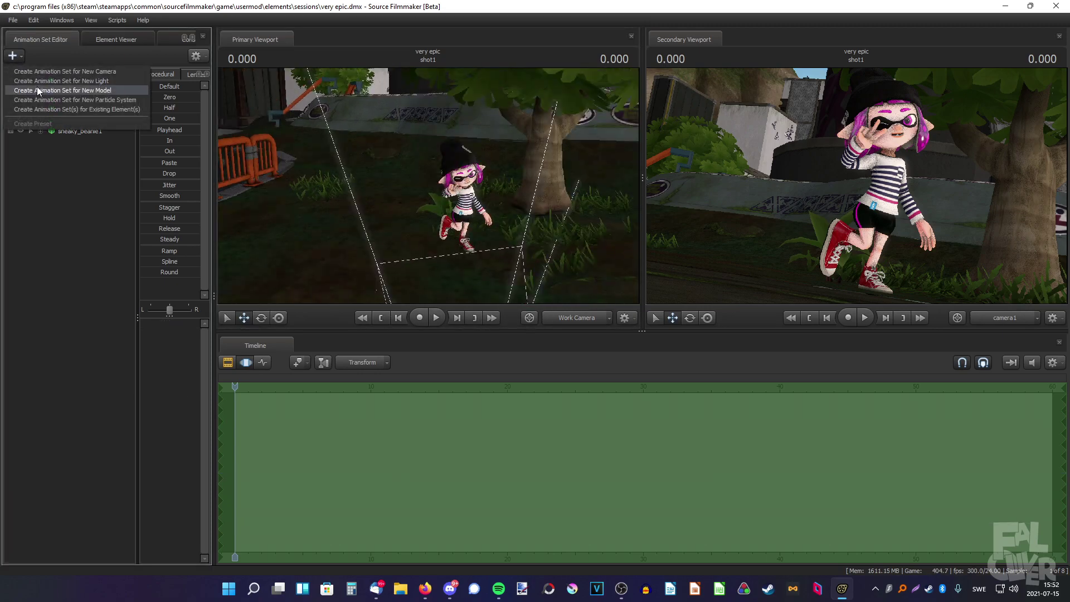
left_click(38, 87)
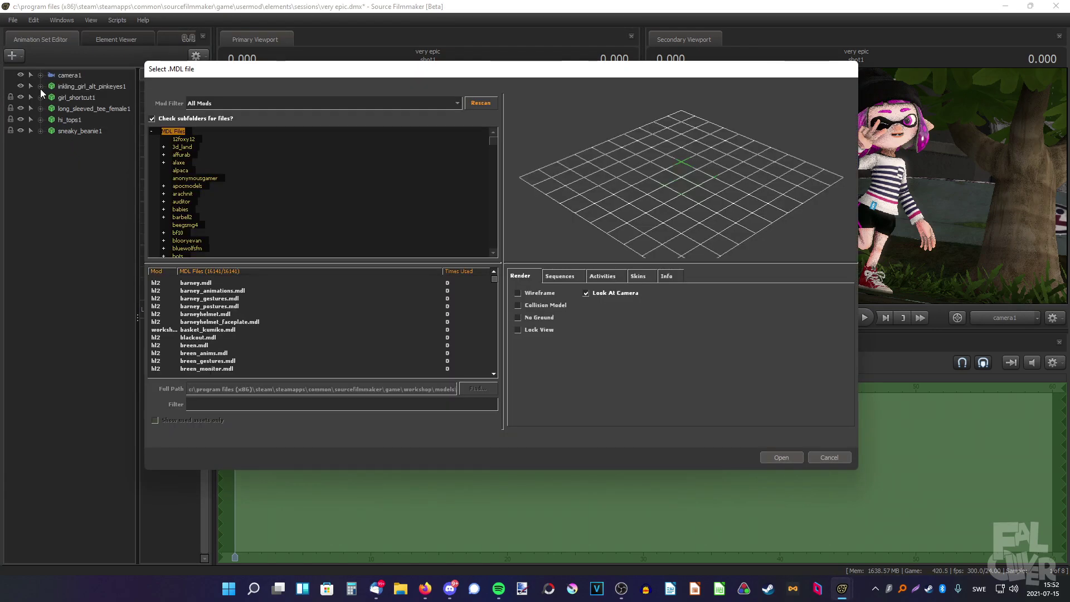
type("ink")
key("Down")
key("Return")
Step: Add override materials to inkground1 and copy the inkling_girl_teamcolor magenta $colortint_base onto its inksplat material
right_click(114, 140)
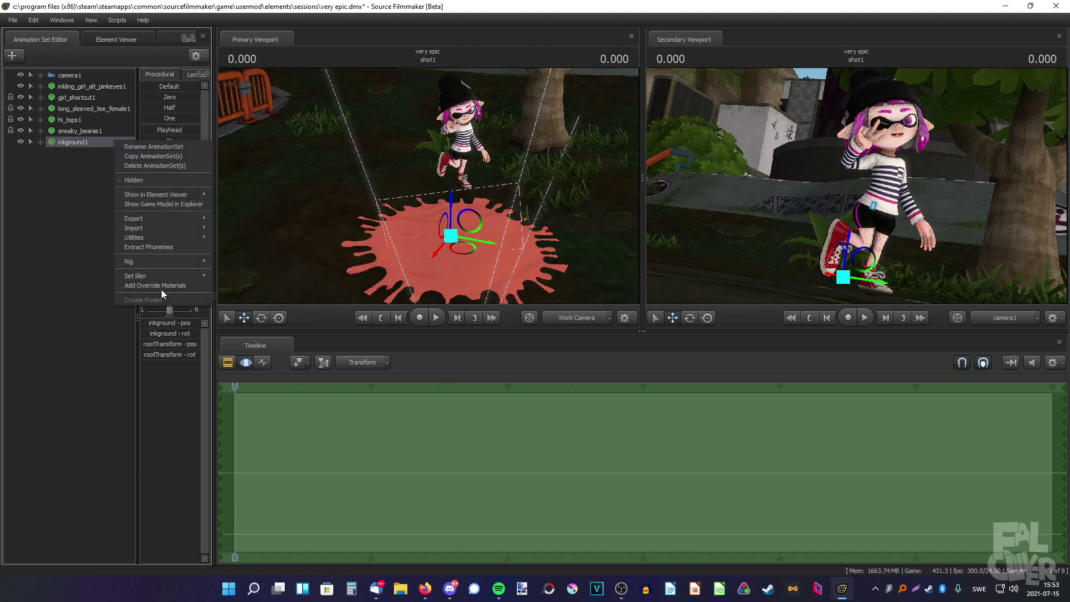
left_click(161, 286)
right_click(105, 145)
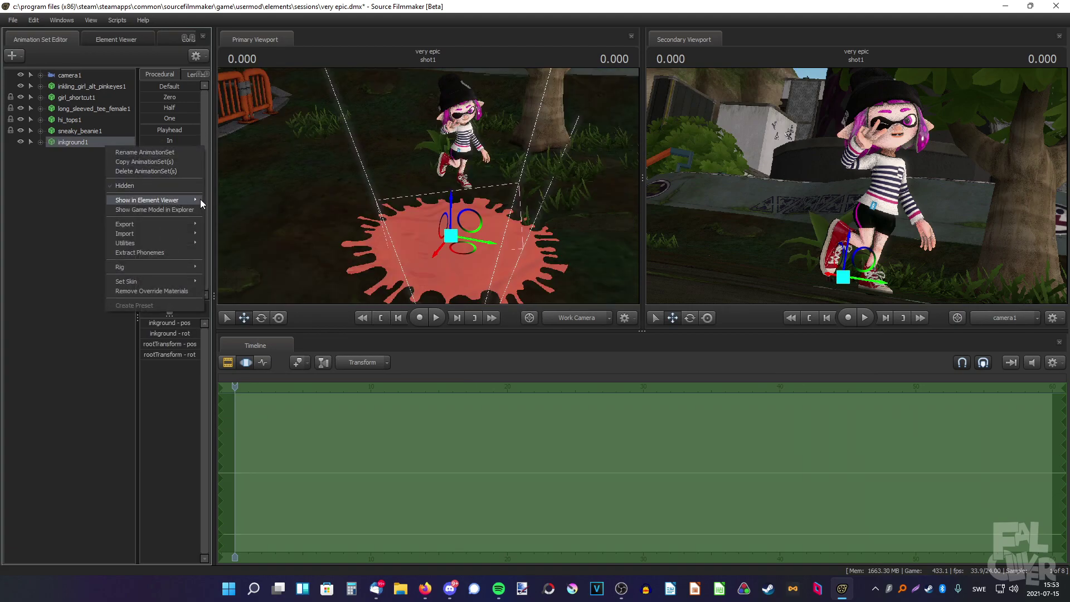
left_click(217, 207)
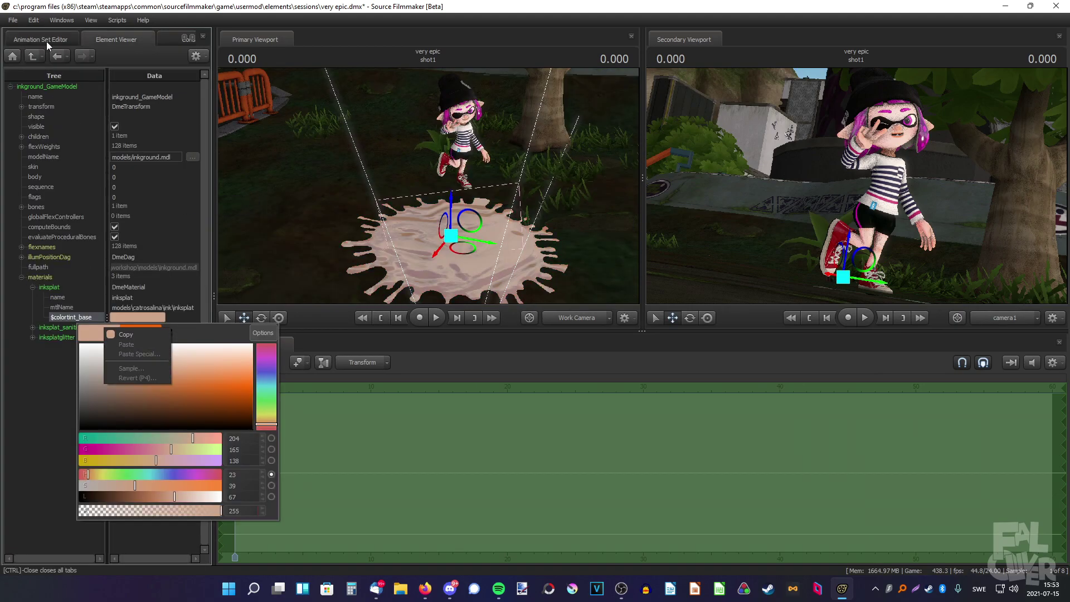
key("Escape")
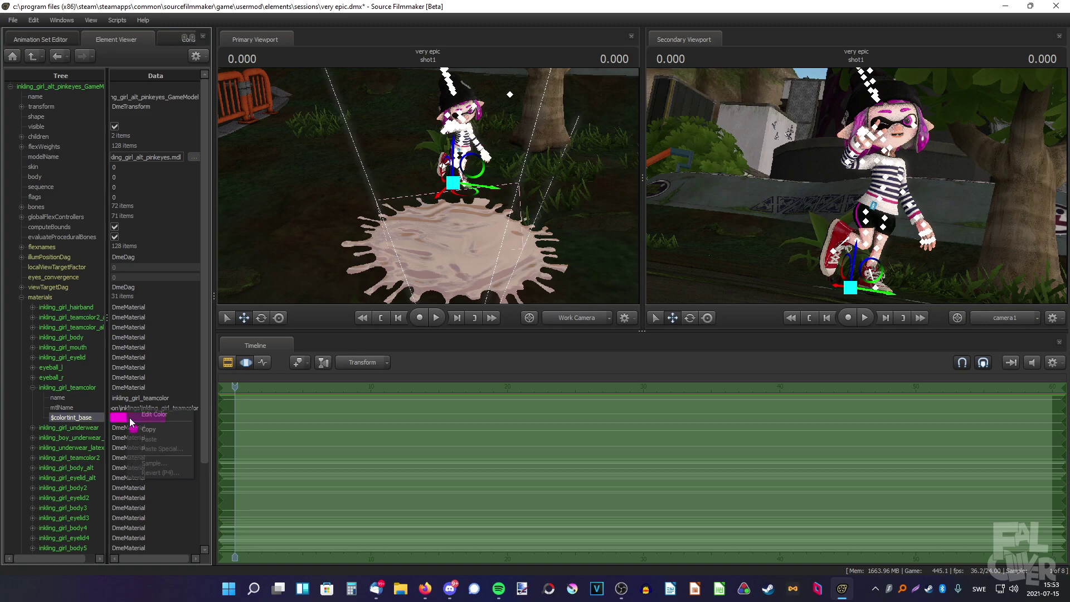
left_click(131, 421)
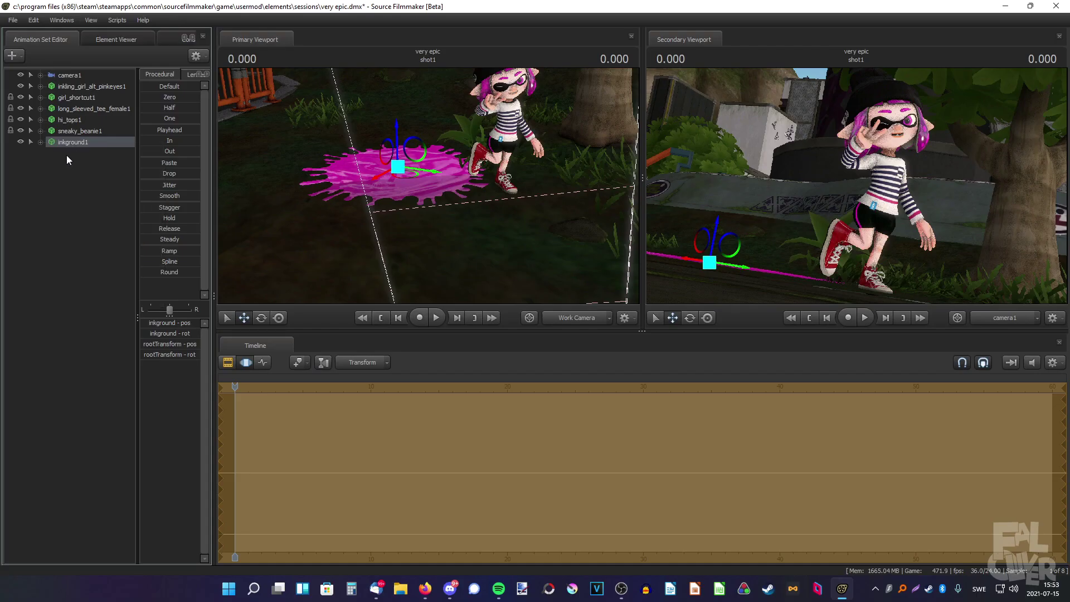
Step: Paste a copy of the inkground animation set and move the new splat onto the ground in front of the tree, beside the inkling
right_click(66, 156)
left_click(96, 213)
left_click_drag(400, 162, 525, 224)
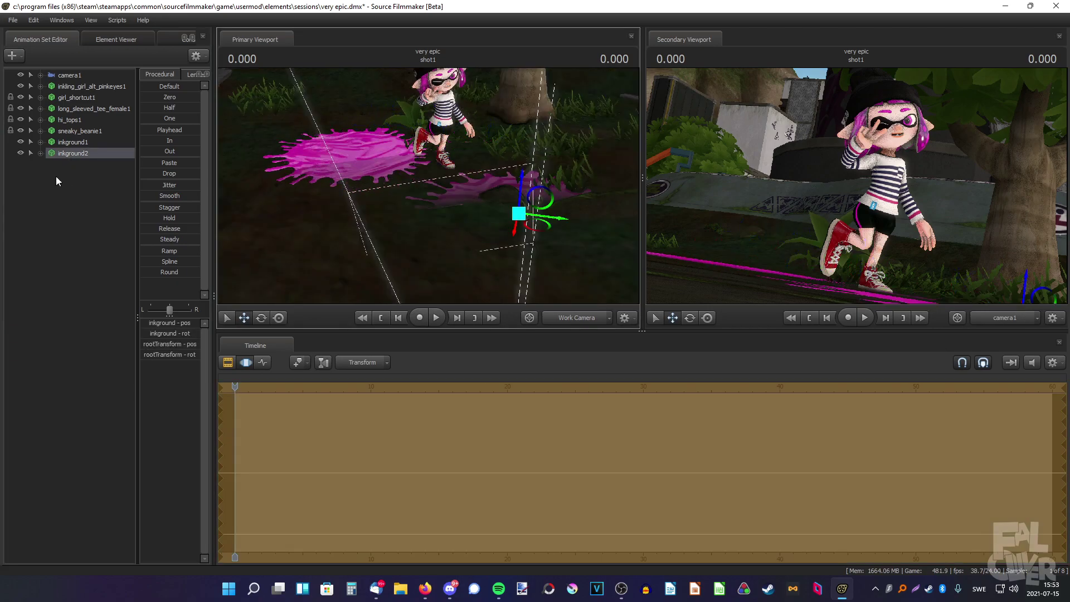
Step: Paste another inkground copy and move it to the first splat's far edge, away from the inkling and partly overlapping it
right_click(54, 177)
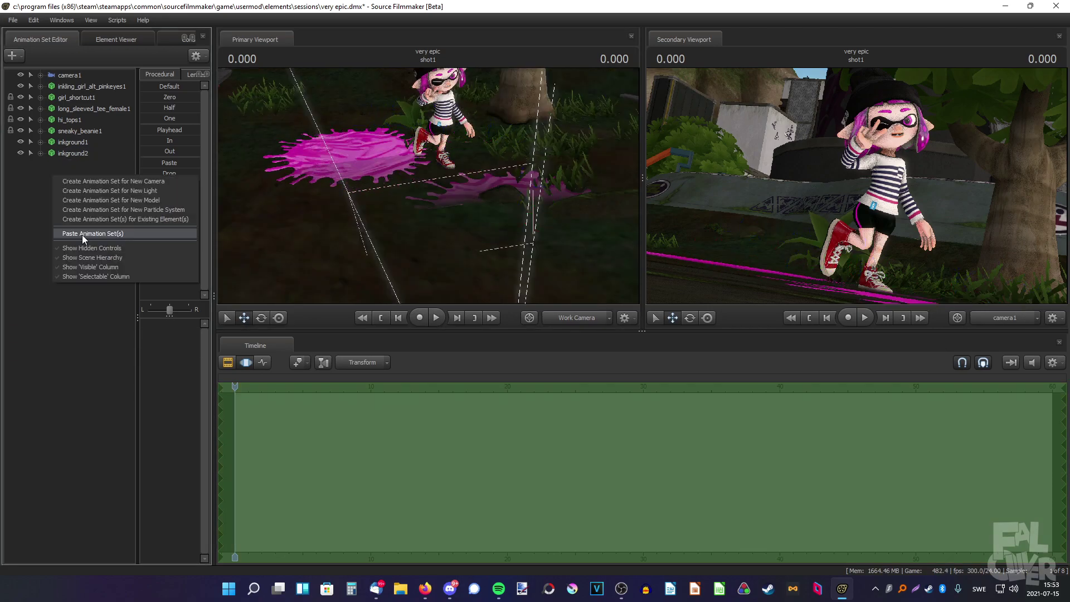
left_click(82, 235)
left_click_drag(353, 159, 333, 125)
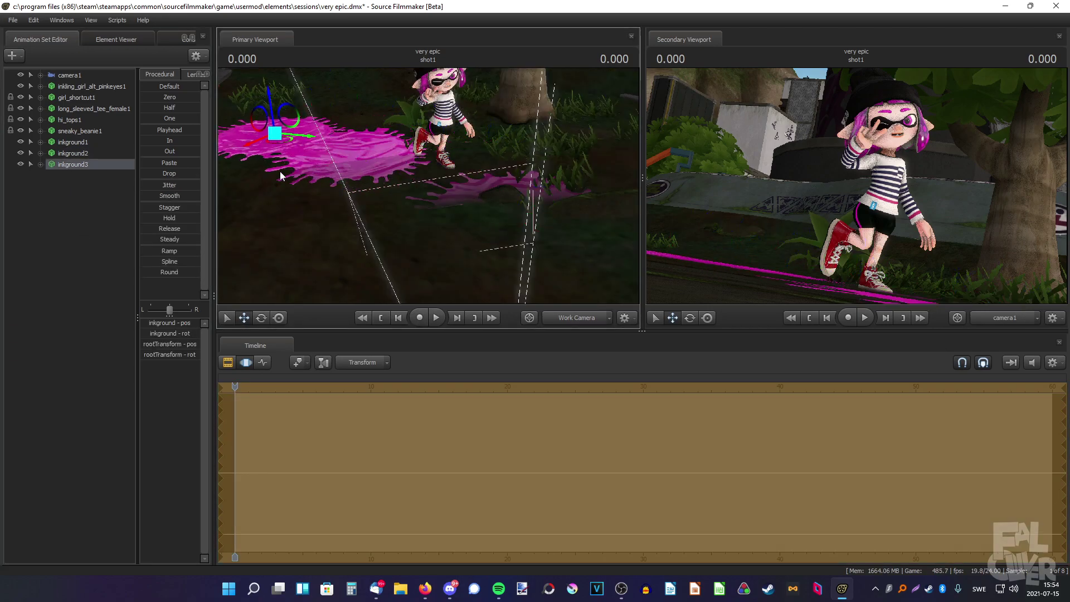
left_click_drag(271, 165, 242, 152)
Step: Expand the Body group of inkground3 and add a scale control to its rootTransform
right_click(73, 165)
left_click(83, 182)
right_click(48, 183)
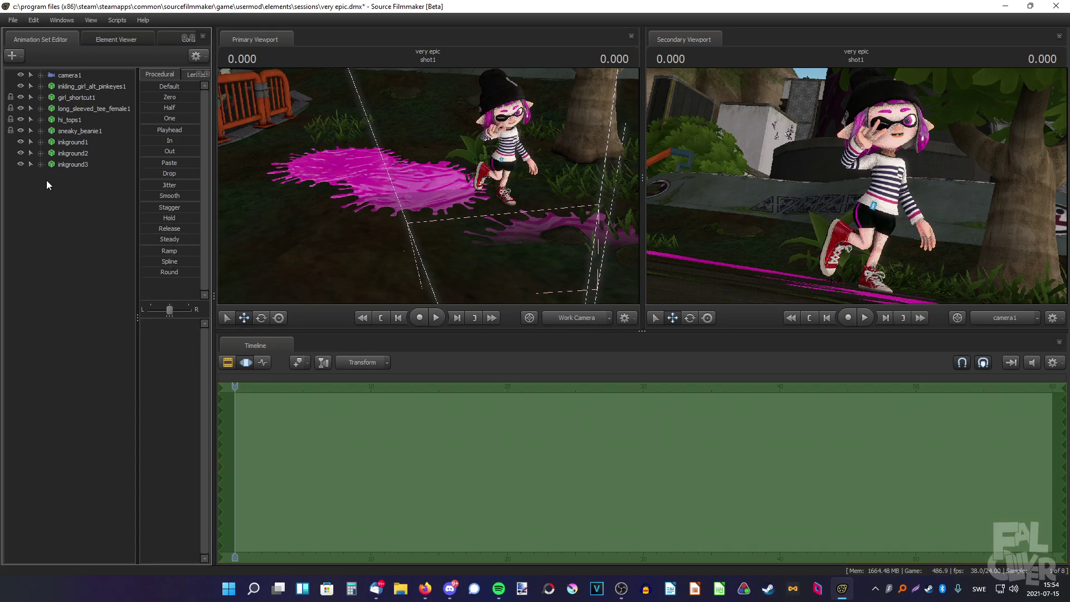
left_click(40, 166)
left_click(52, 176)
right_click(78, 188)
left_click(60, 249)
right_click(85, 186)
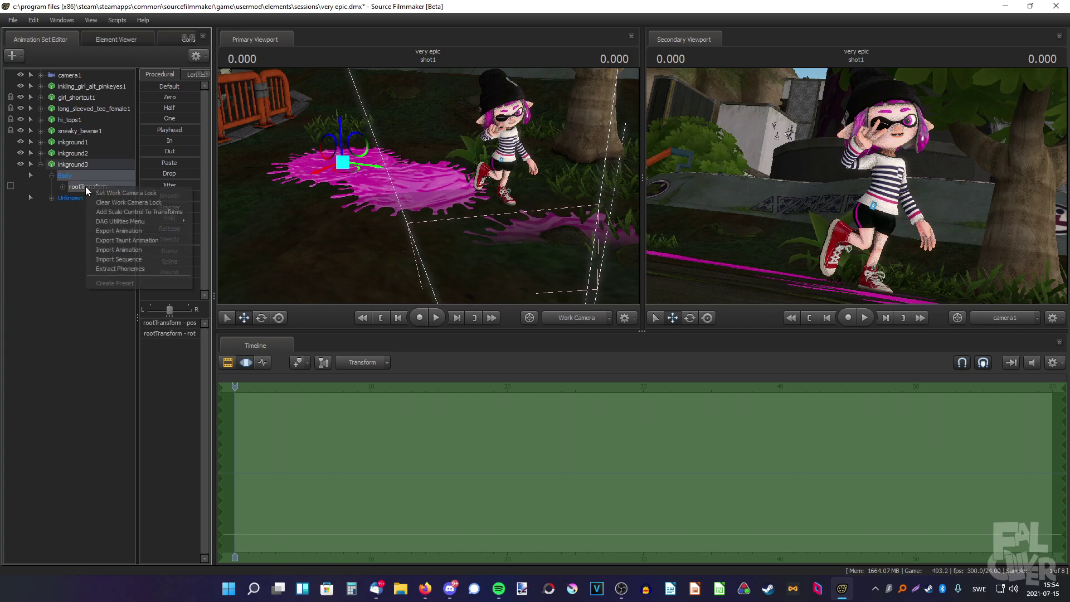
left_click(120, 212)
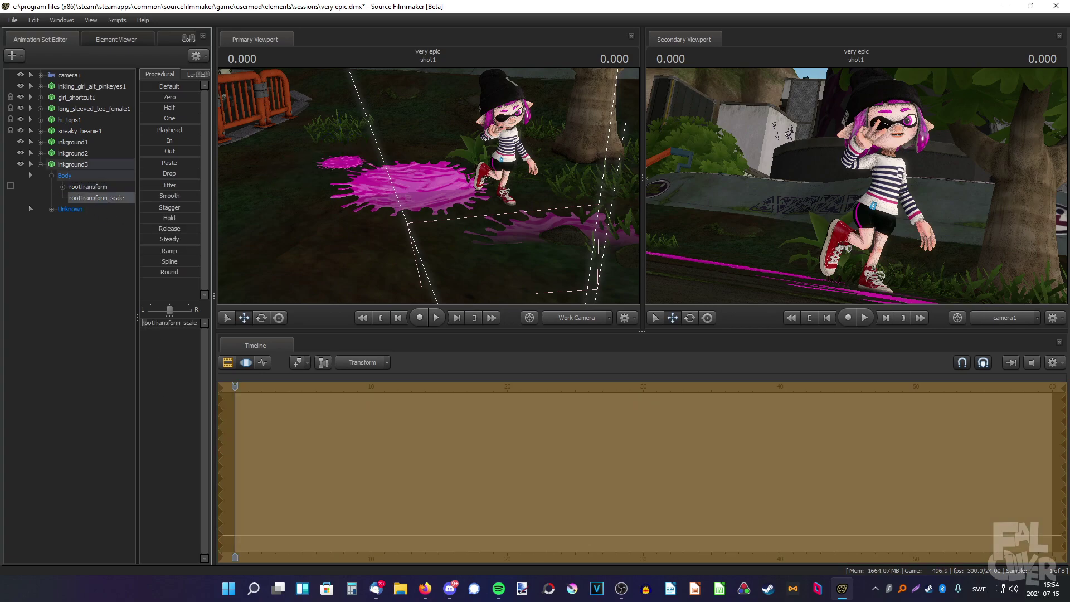